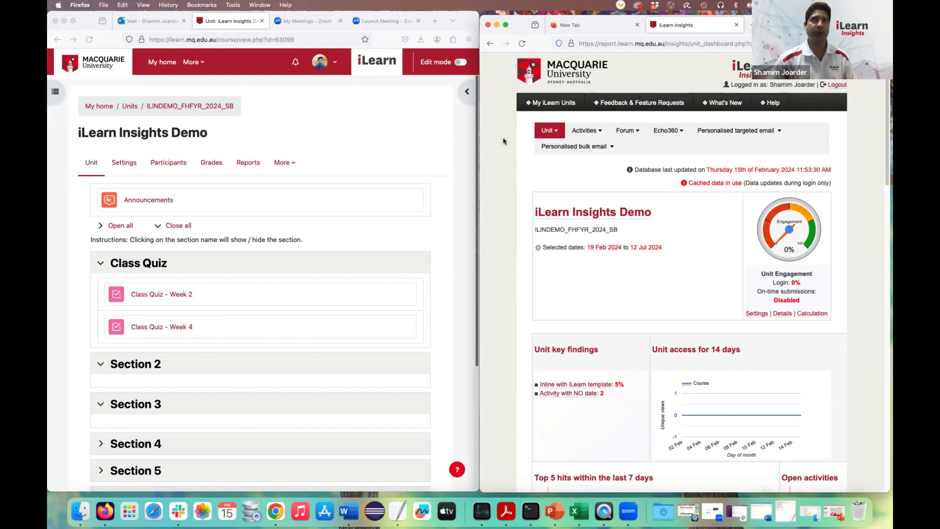
Widen the iLearn Insights window and save the unit settings with unit participation using gradebook
scroll(503, 138, "down", 1)
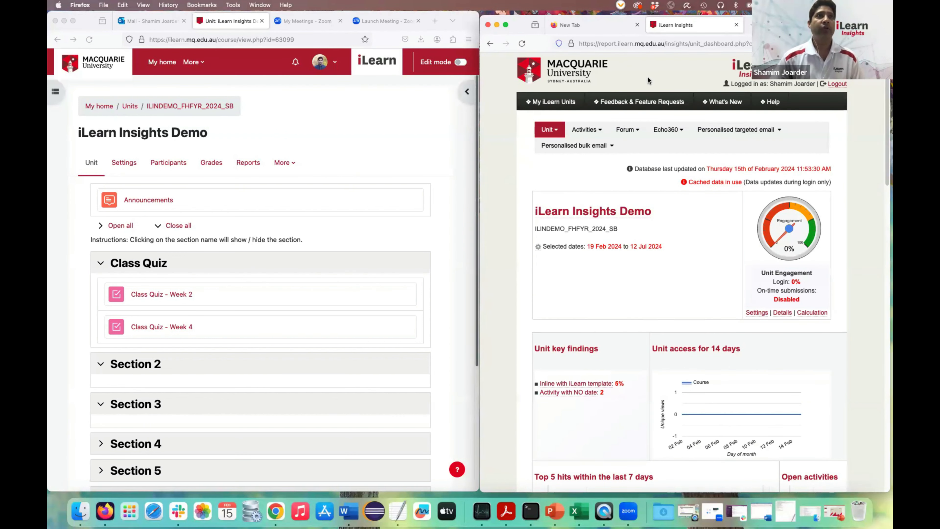
scroll(515, 191, "up", 1)
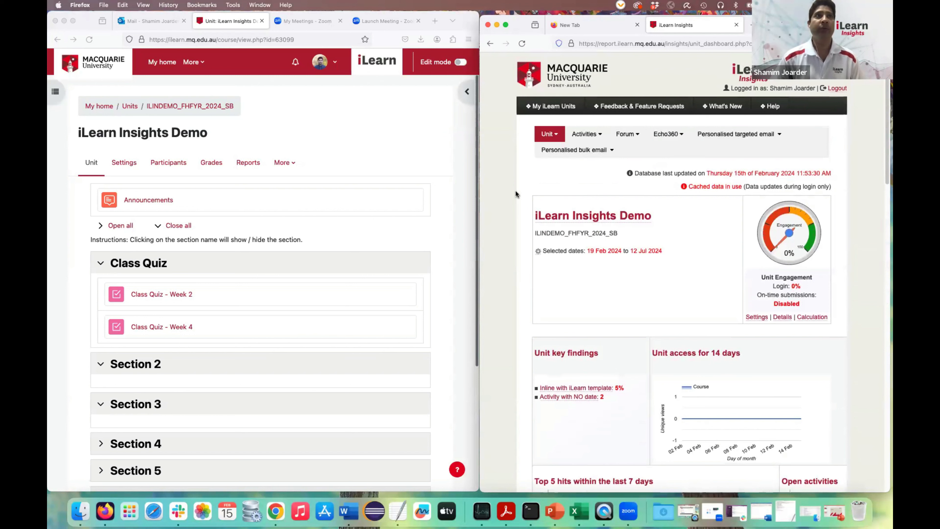
left_click_drag(480, 182, 389, 167)
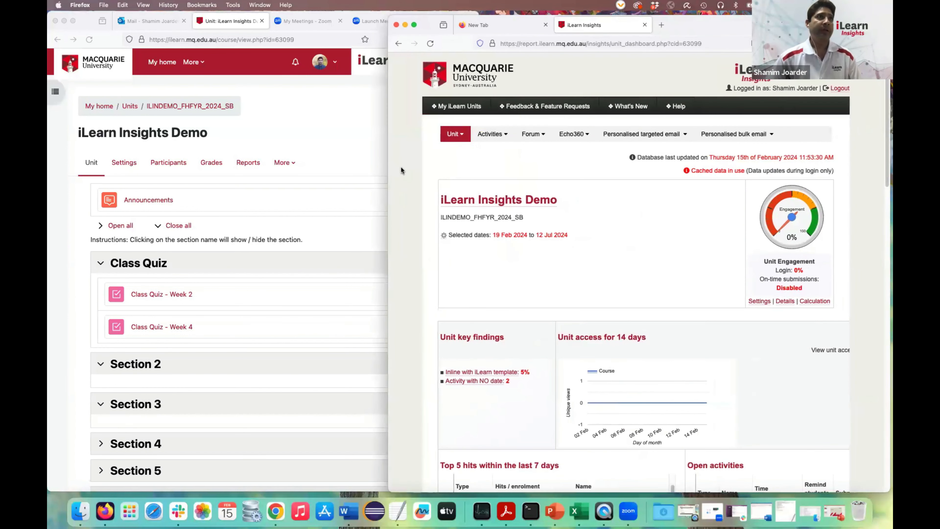
left_click(444, 238)
scroll(591, 365, "down", 1)
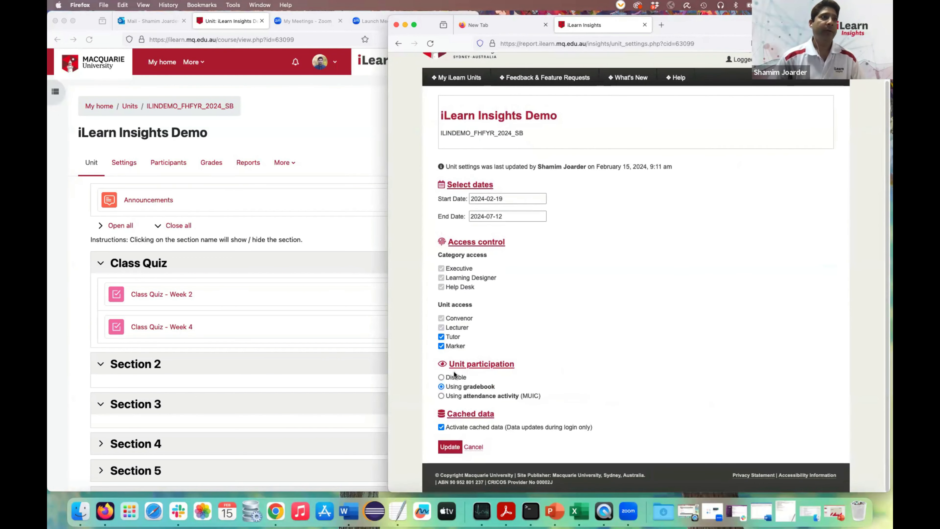
left_click_drag(446, 385, 497, 388)
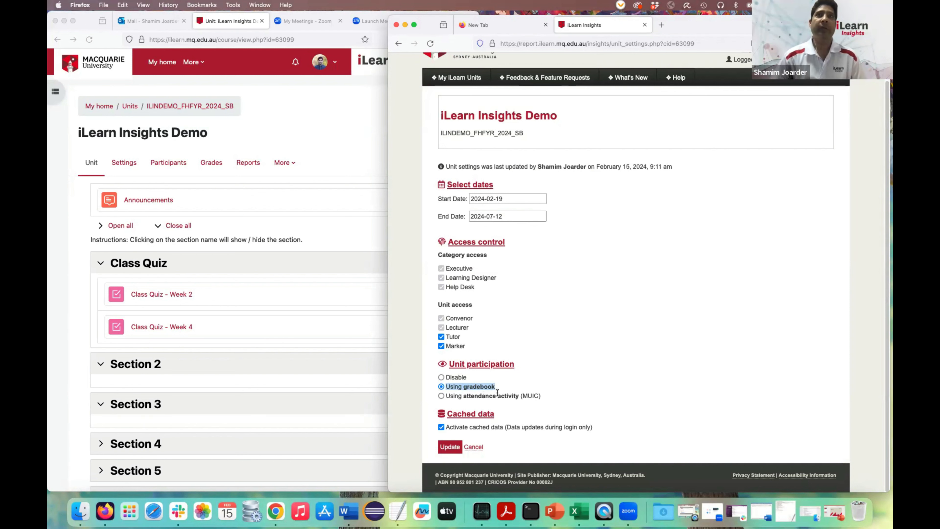
left_click(451, 449)
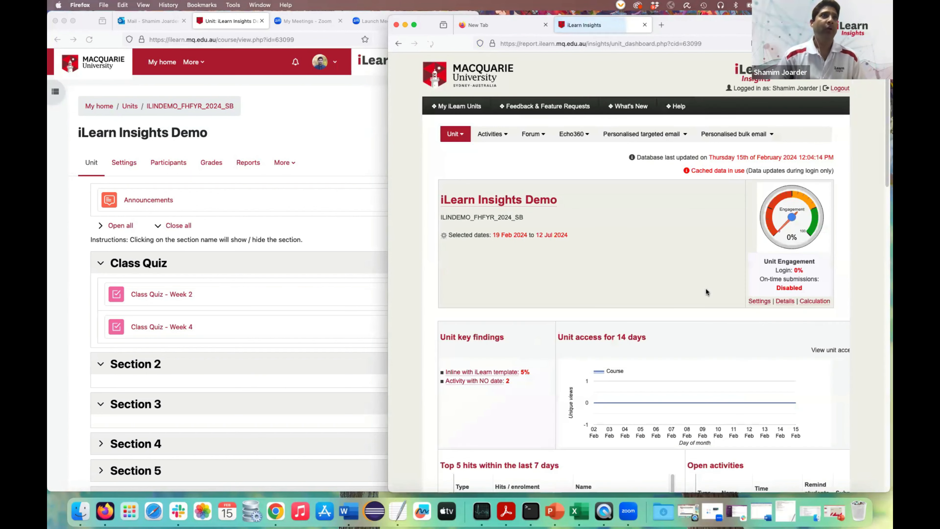
Open the unit's Participation report for the iLearn Insights Demo unit and view its student table
left_click(456, 137)
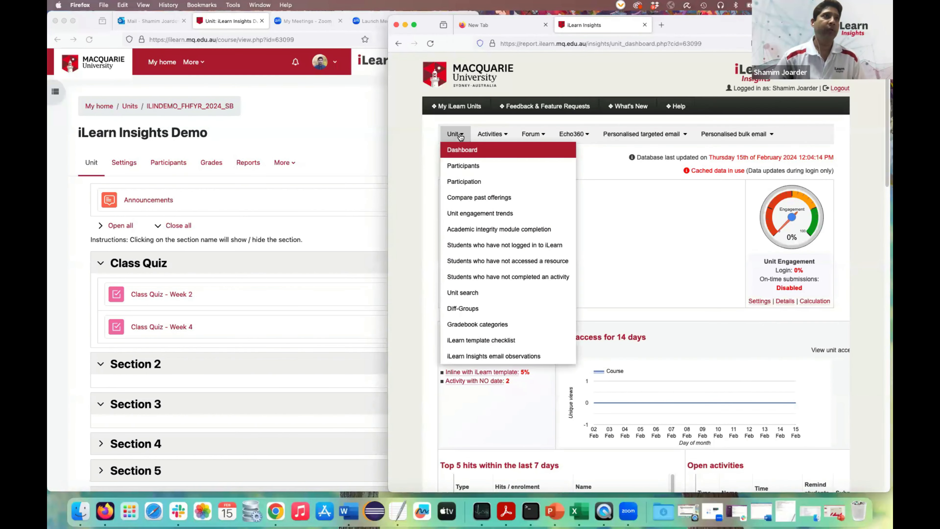
left_click(484, 182)
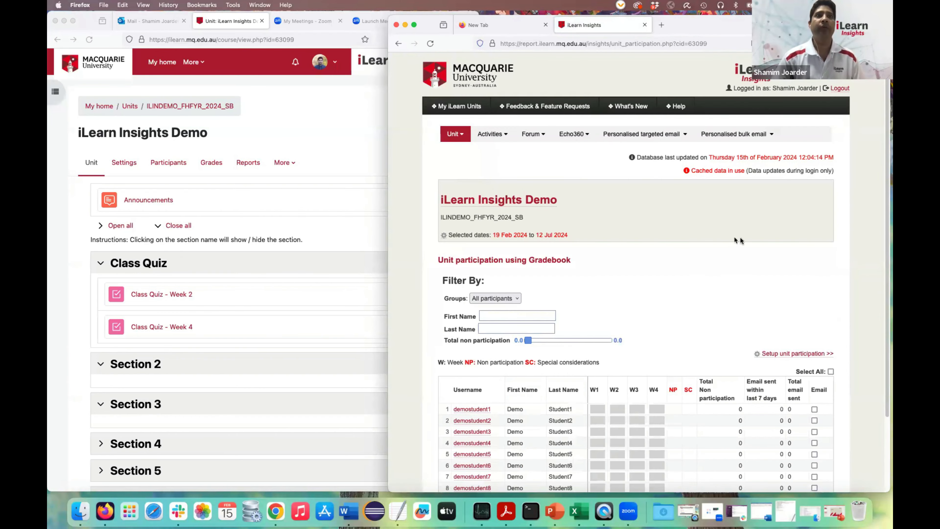
scroll(866, 269, "down", 5)
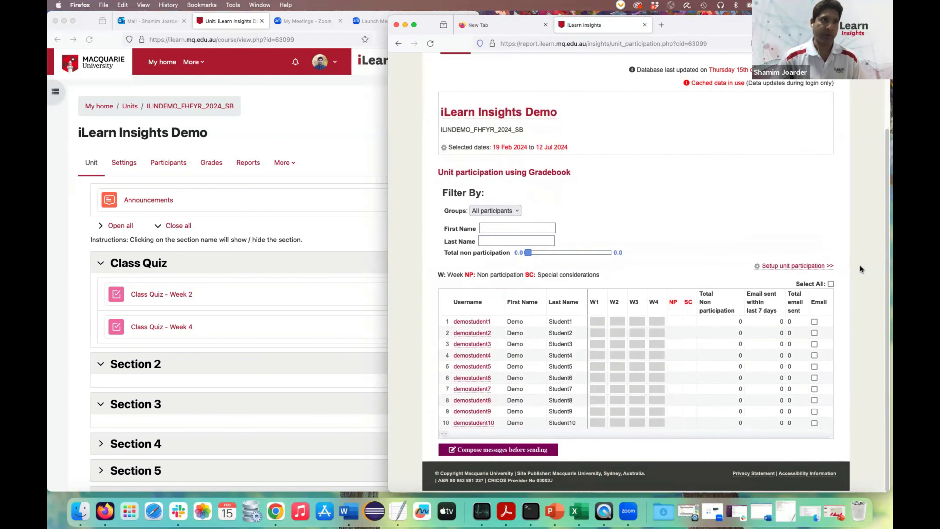
Switch to the iLearn unit window and review the list of enrolled participants with their roles and groups
left_click(367, 128)
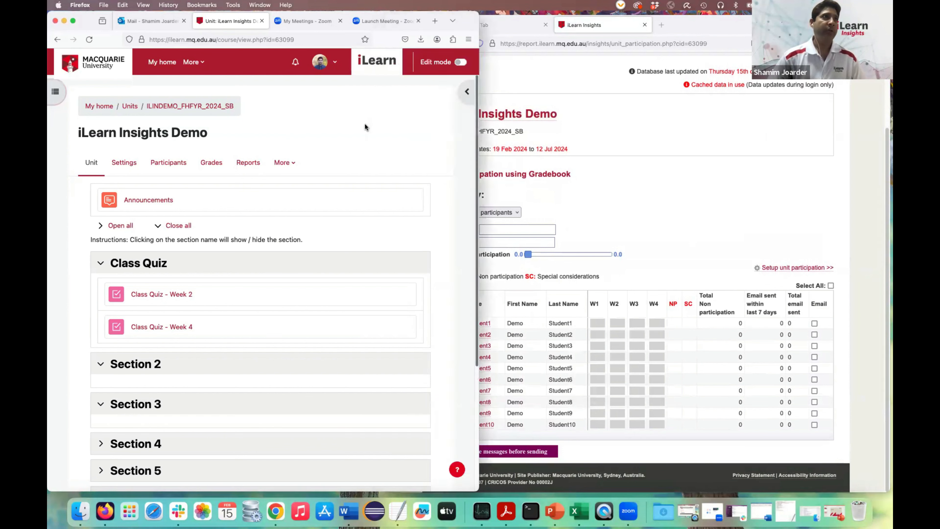
left_click(173, 163)
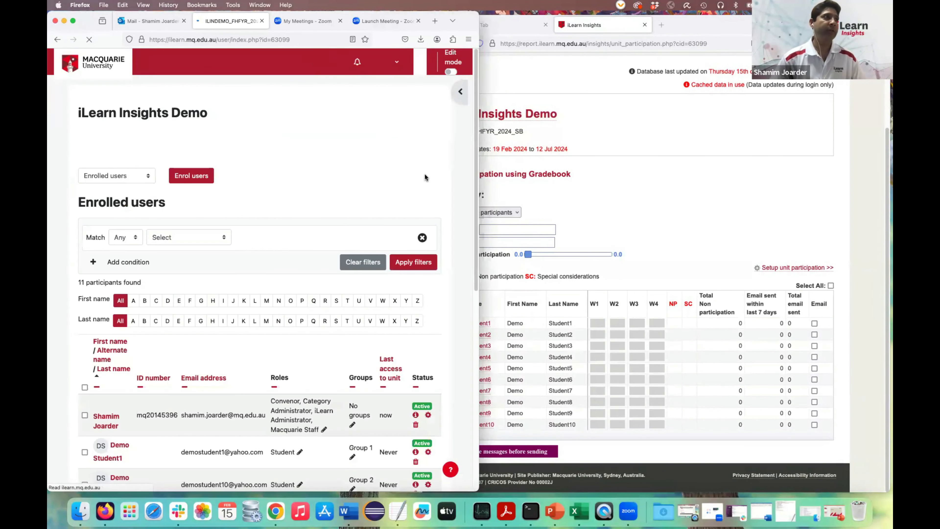
scroll(455, 237, "down", 10)
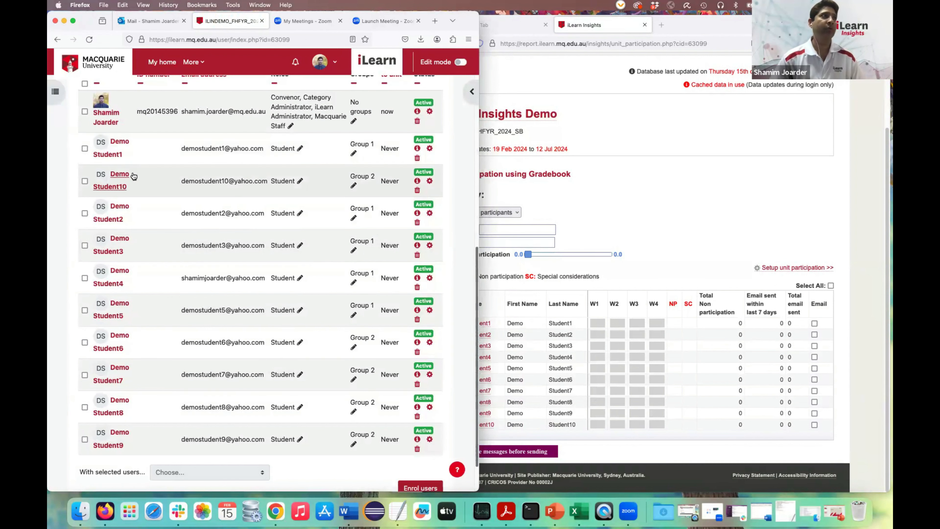
scroll(134, 363, "down", 1)
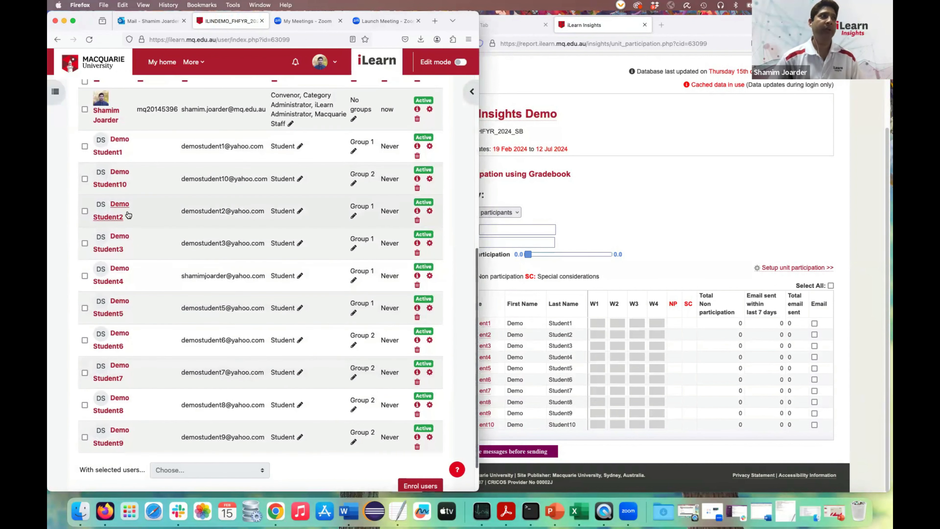
scroll(135, 204, "up", 7)
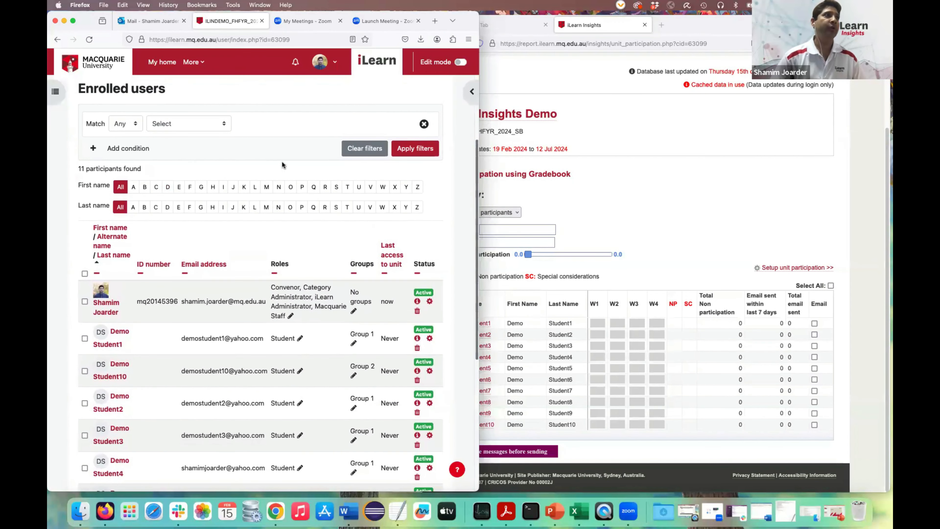
scroll(255, 157, "up", 3)
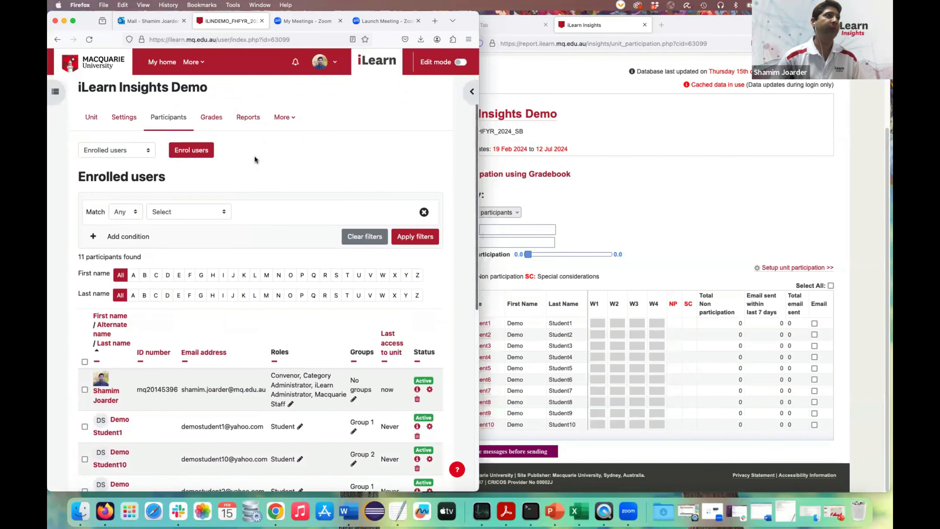
Open the unit's groups, compare the members of Group 1 and Group 2, and return to the Insights participation report
left_click(137, 149)
left_click(133, 179)
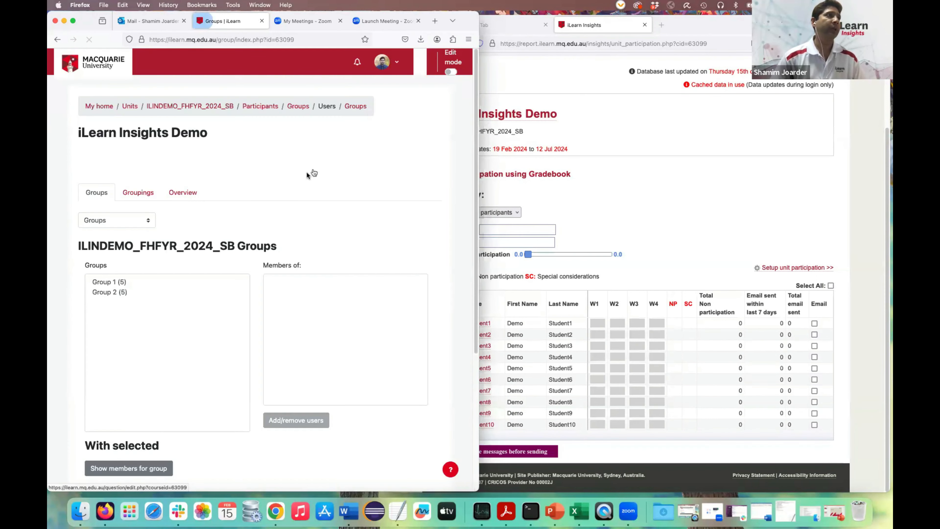
left_click(118, 283)
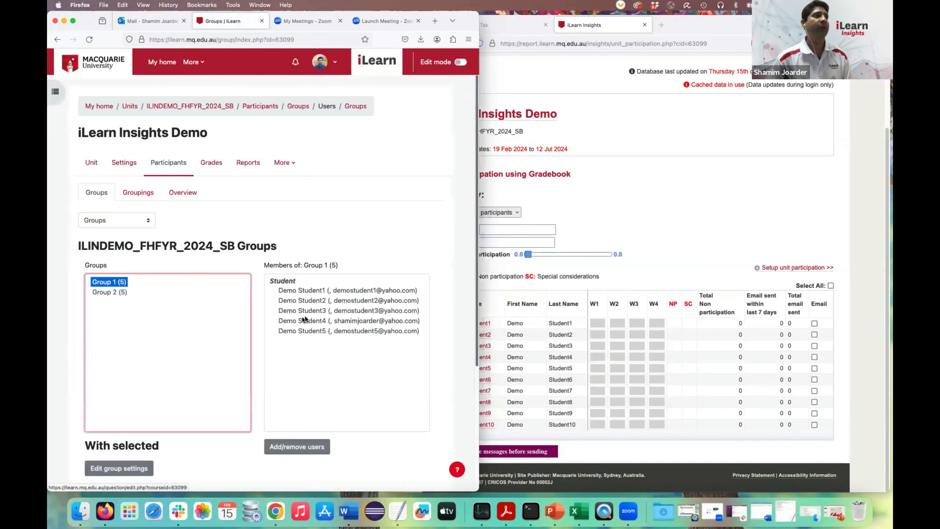
left_click(122, 292)
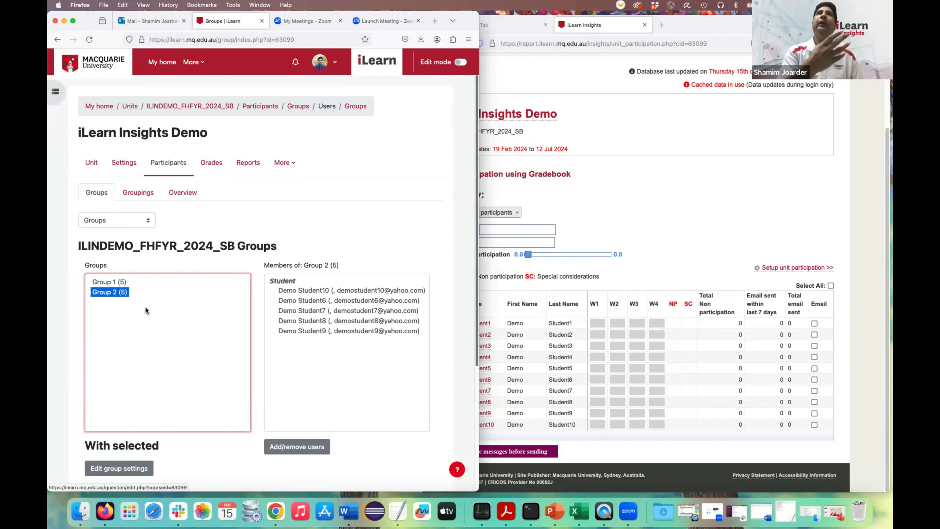
left_click(110, 283)
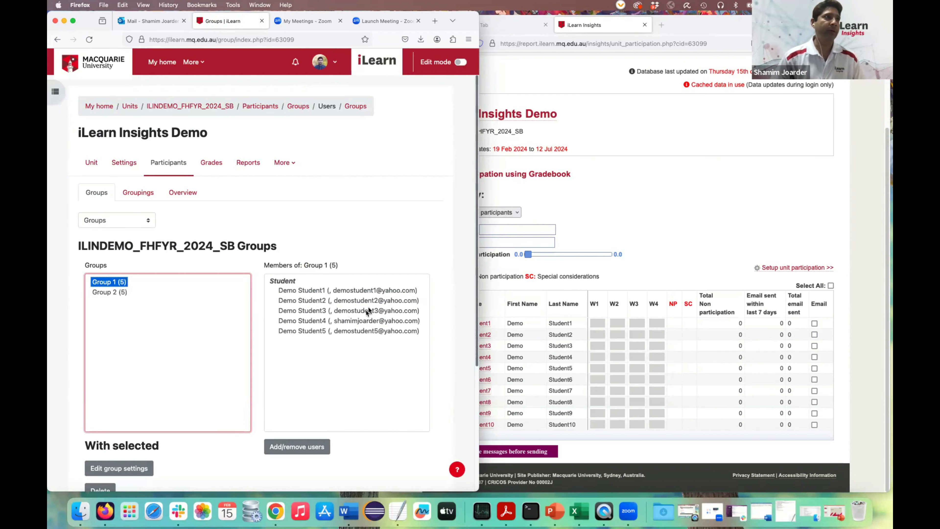
left_click(111, 292)
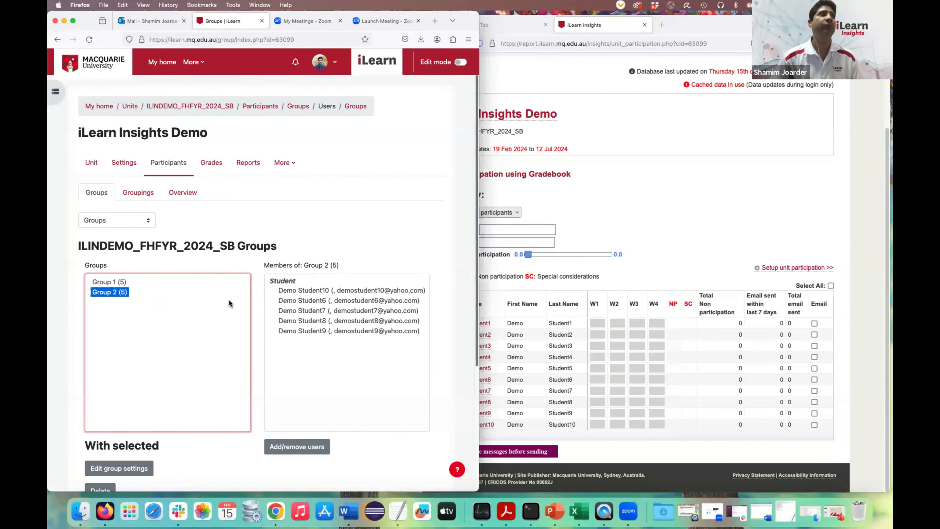
left_click(604, 226)
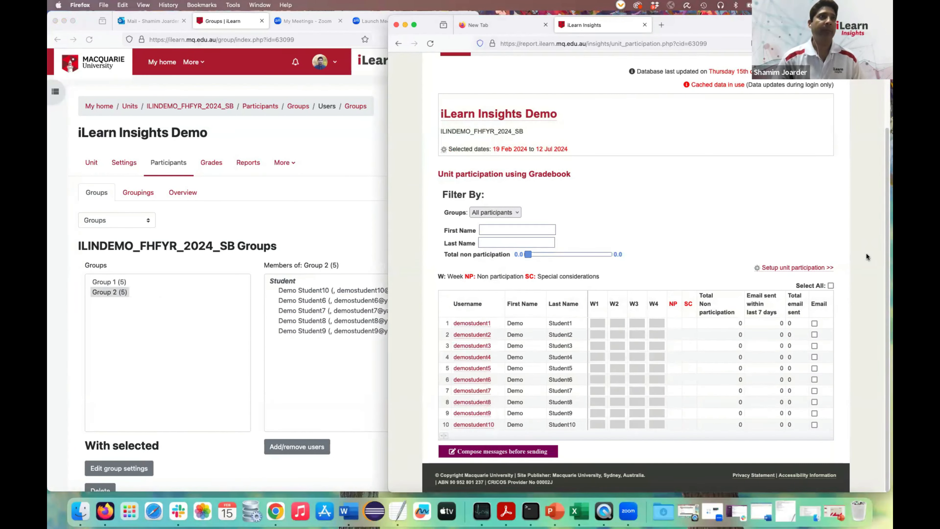
Switch back to the iLearn unit and view the grader report for all participants
left_click(319, 188)
left_click(211, 166)
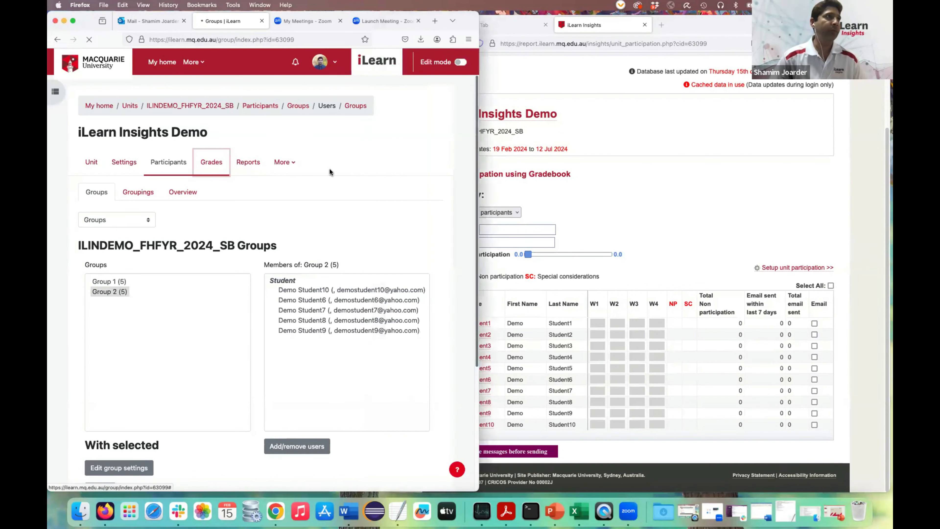
scroll(530, 197, "down", 4)
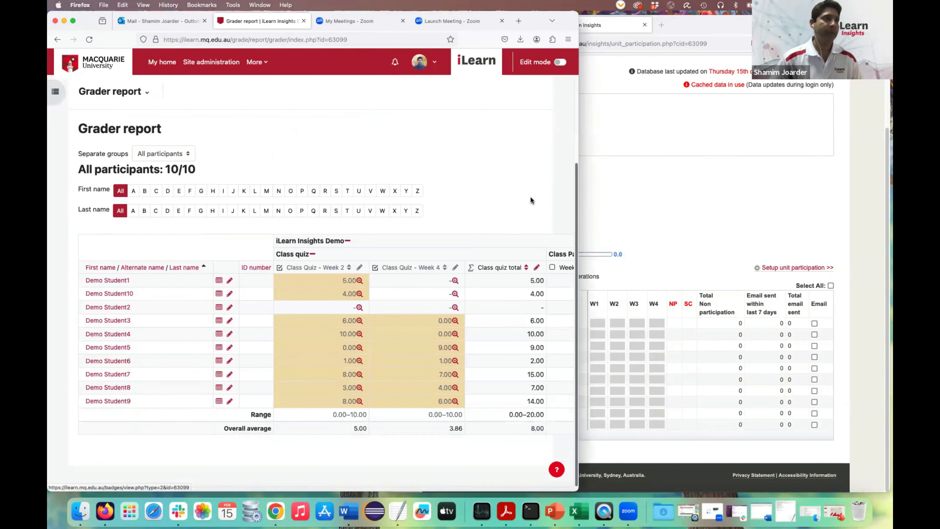
scroll(510, 289, "up", 1)
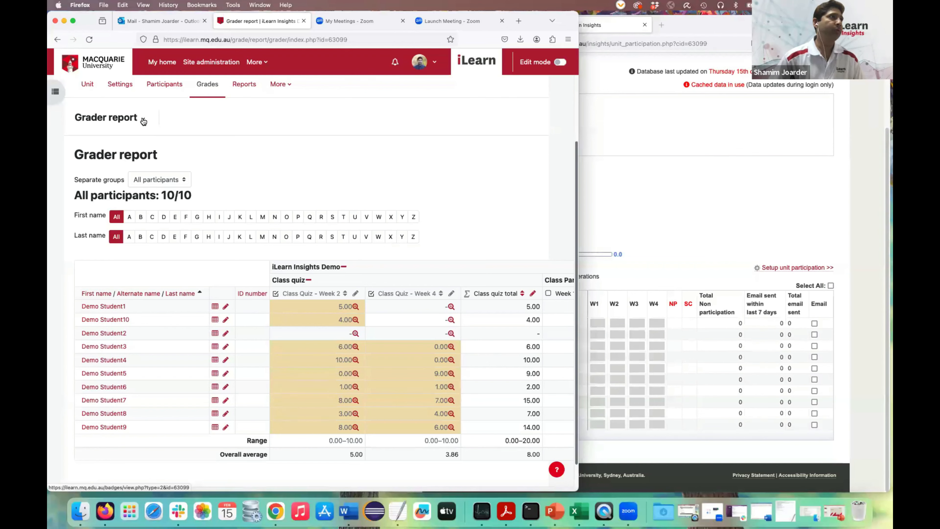
Open Gradebook setup for the unit and collapse the course index to make room for the grade items
left_click(144, 119)
left_click(126, 253)
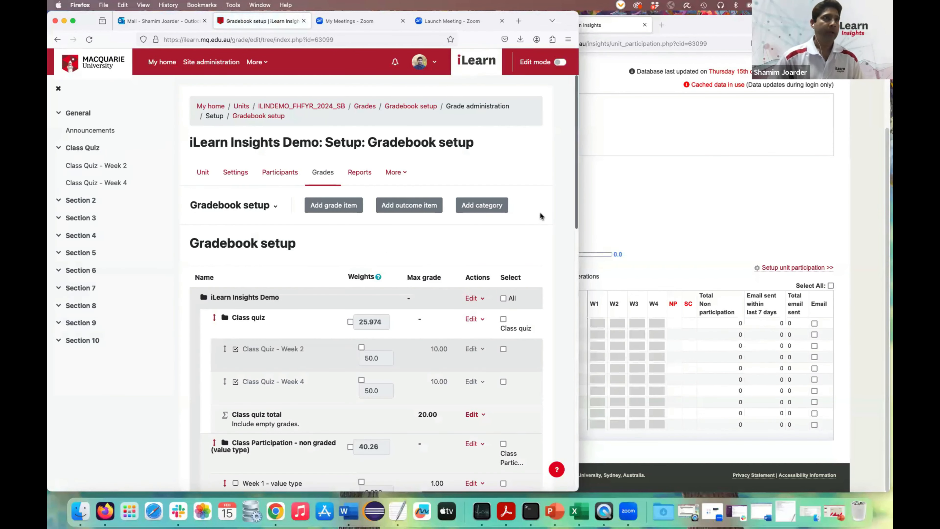
scroll(539, 209, "down", 1)
left_click(59, 91)
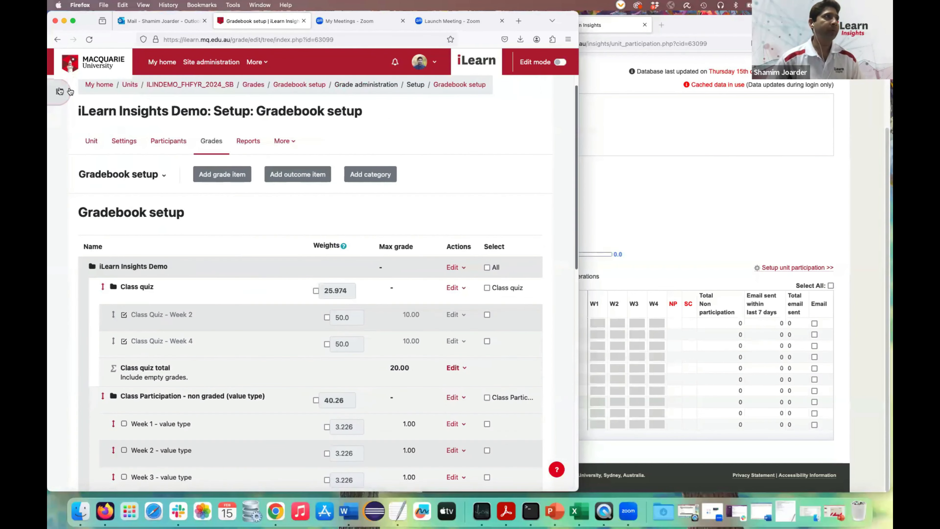
Examine the Class quiz and Class Participation - non graded (value type) categories and their weekly grade items
scroll(263, 193, "down", 4)
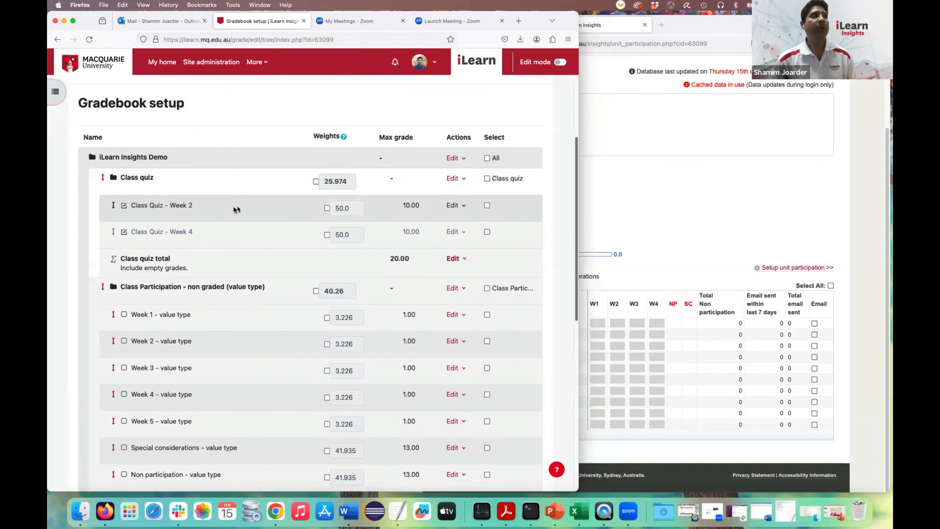
scroll(227, 208, "down", 1)
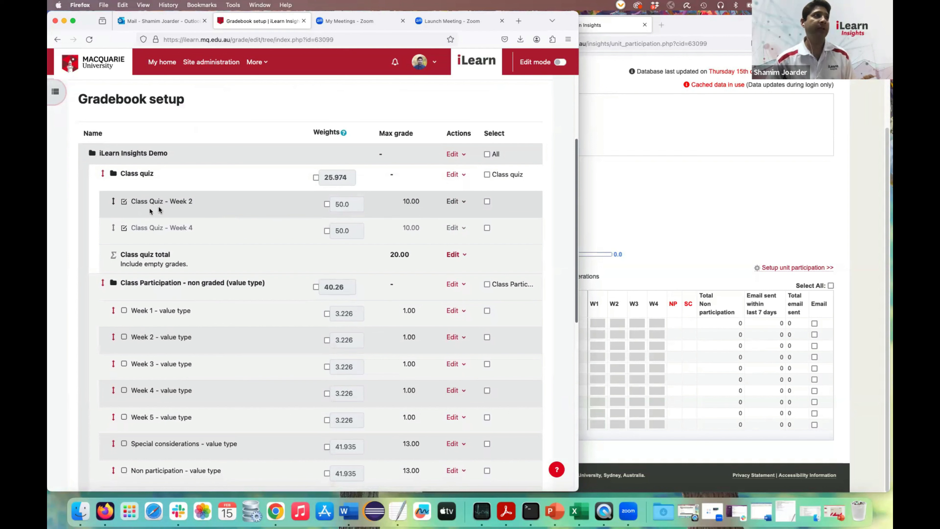
scroll(202, 209, "up", 1)
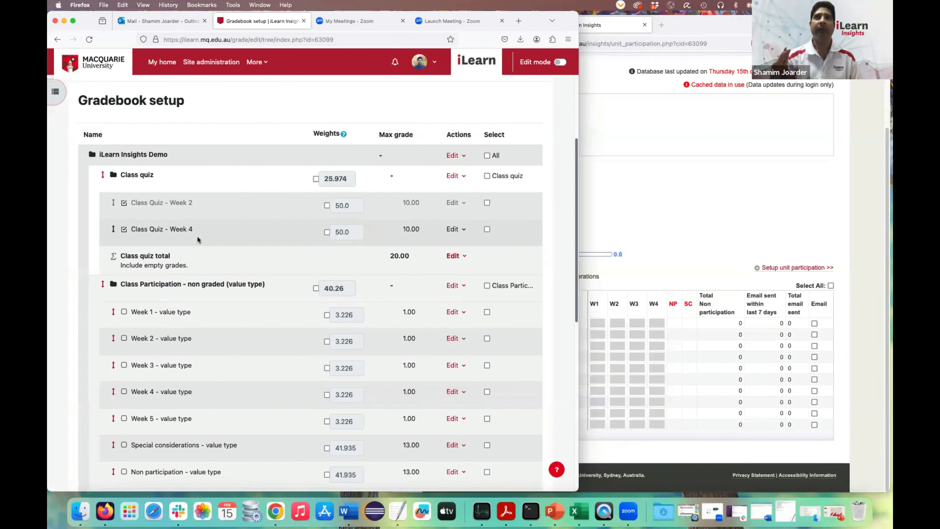
scroll(208, 236, "down", 5)
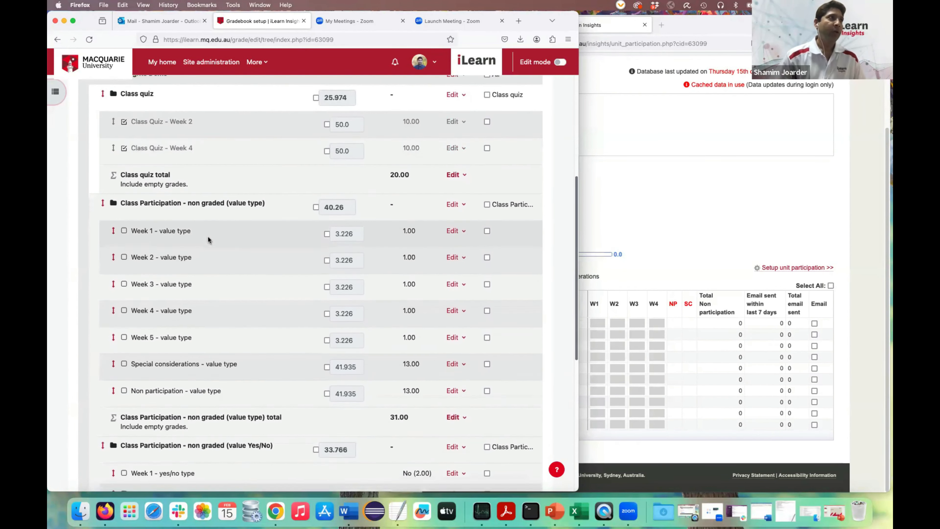
scroll(208, 237, "down", 3)
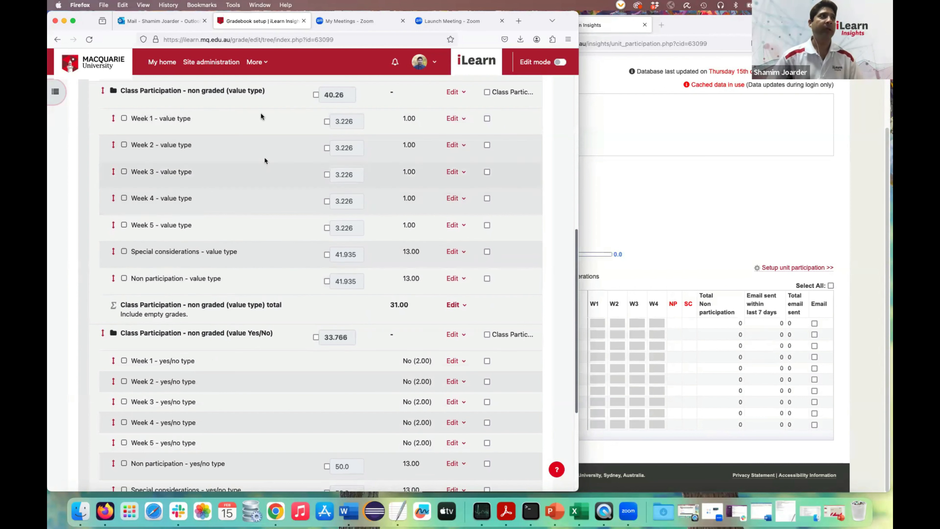
left_click_drag(228, 91, 263, 90)
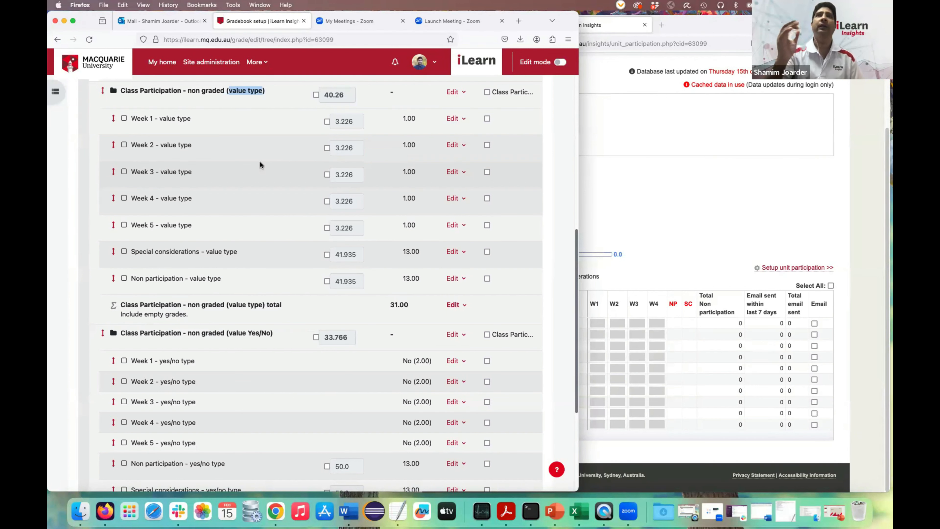
Examine the Class Participation - non graded (value Yes/No) category and its weekly yes/no, non participation and special considerations items
scroll(260, 165, "down", 5)
left_click_drag(188, 168, 271, 169)
left_click(235, 177)
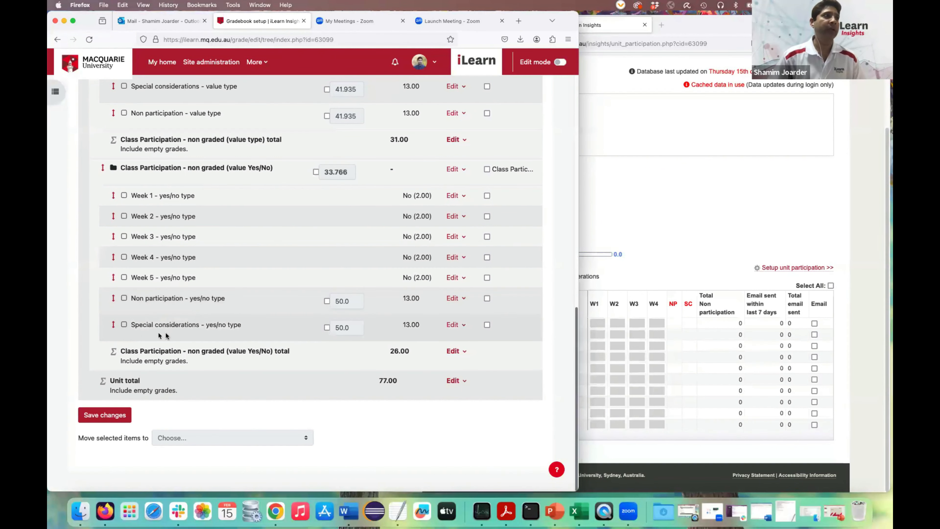
scroll(222, 334, "up", 3)
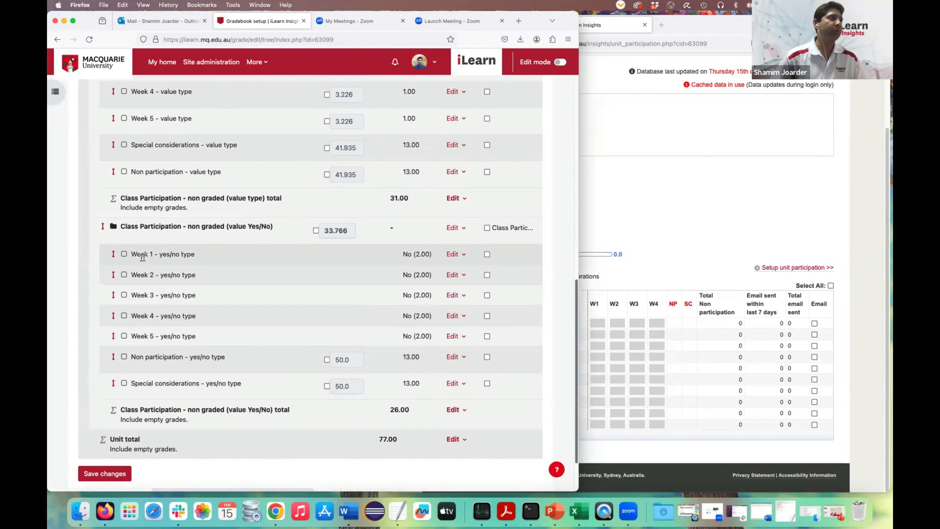
left_click_drag(160, 255, 217, 257)
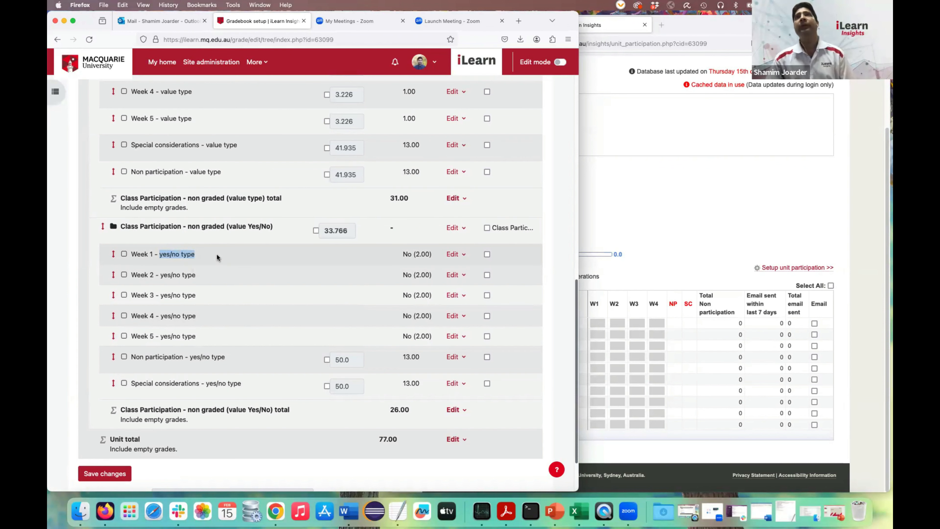
Switch from the gradebook to the iLearn Insights participation report and open its unit participation setup
scroll(422, 187, "up", 10)
scroll(412, 206, "down", 5)
scroll(412, 207, "down", 5)
scroll(452, 361, "up", 4)
left_click(735, 184)
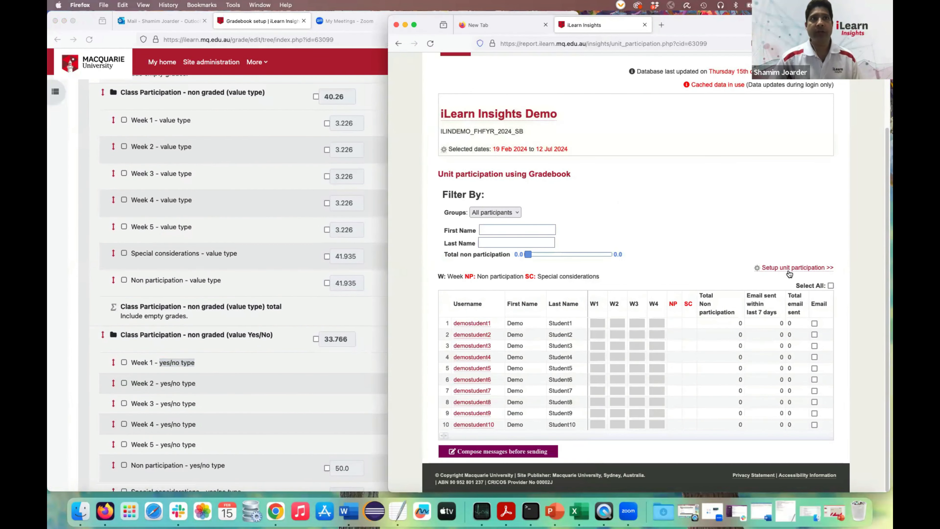
left_click(797, 270)
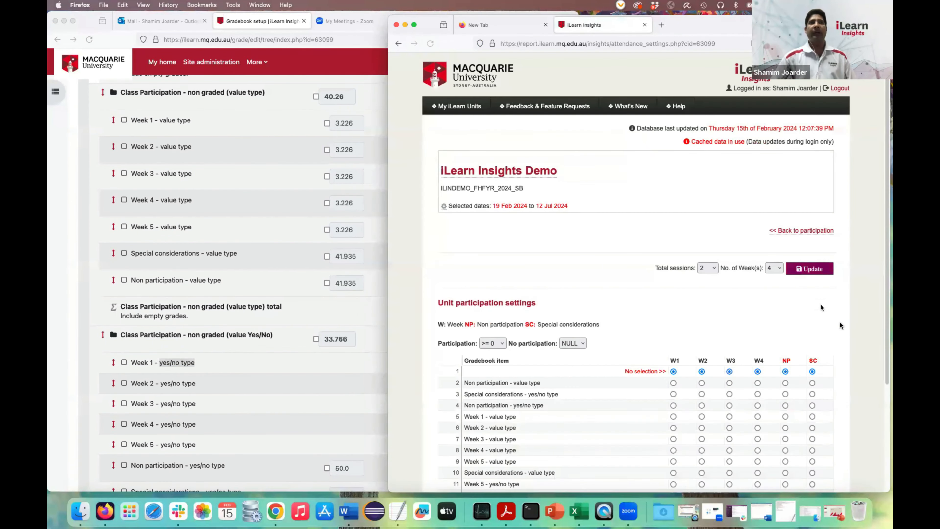
scroll(849, 322, "down", 3)
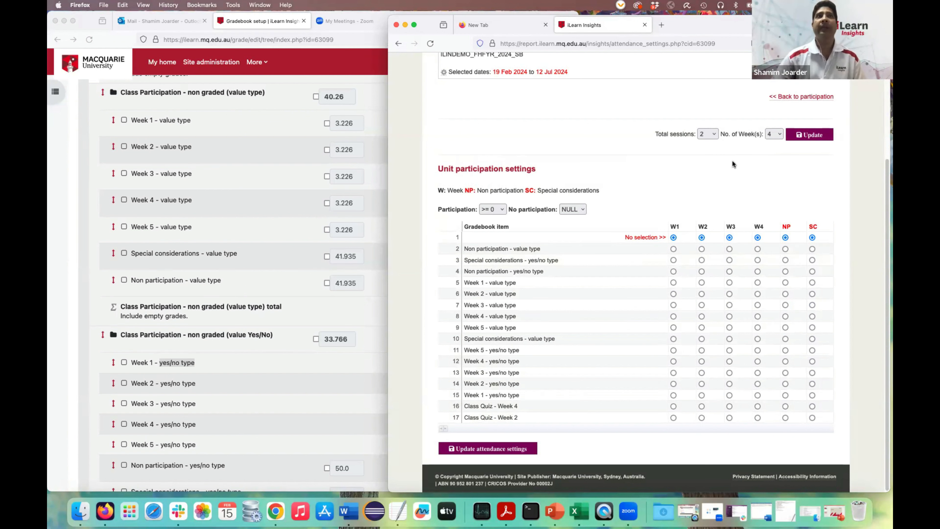
Set the number of weeks to 5 and the total sessions to 3, and update the participation settings
left_click(780, 133)
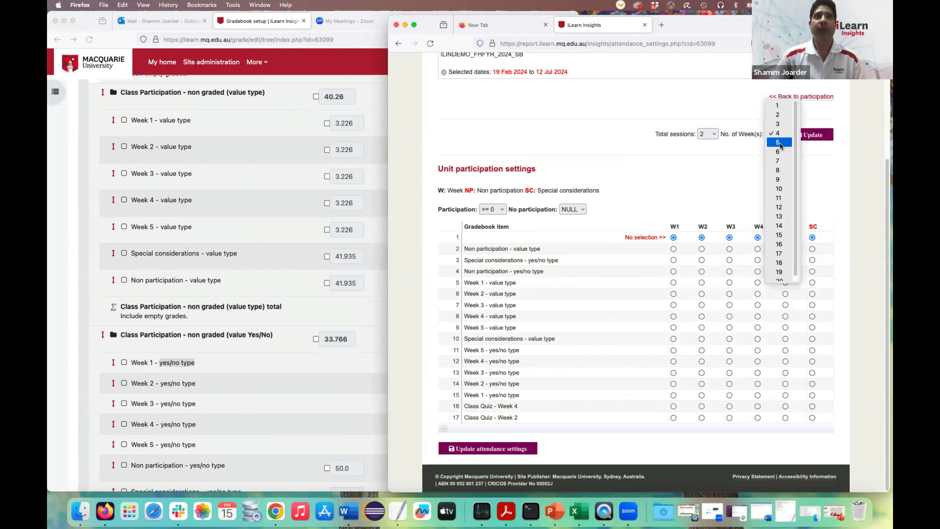
left_click(778, 142)
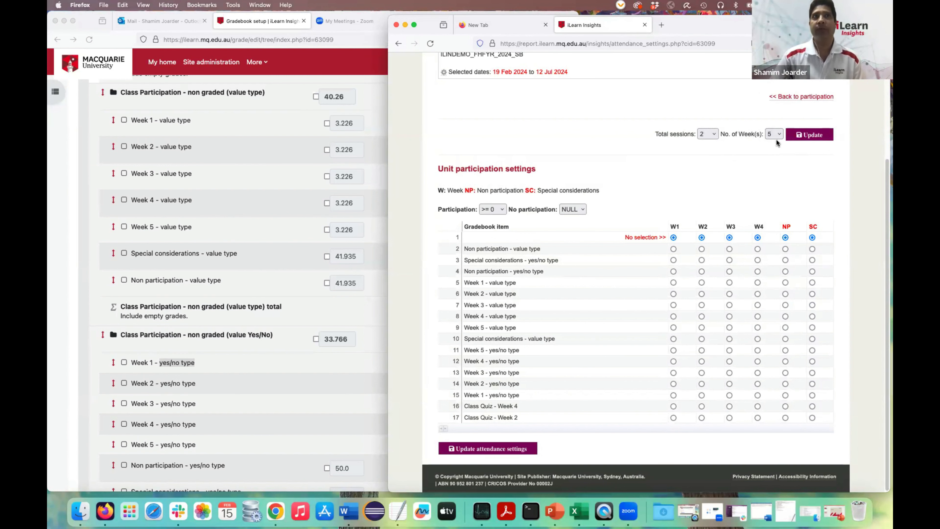
scroll(776, 143, "up", 2)
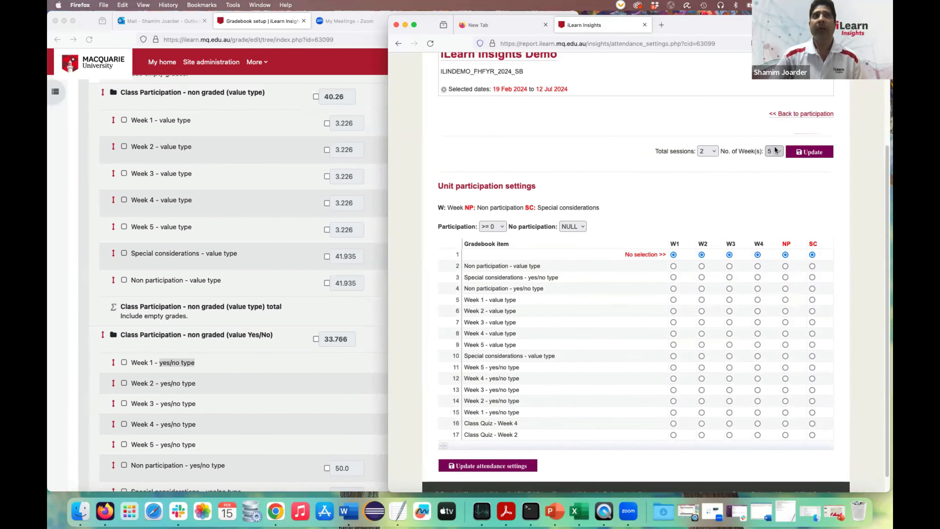
left_click(714, 164)
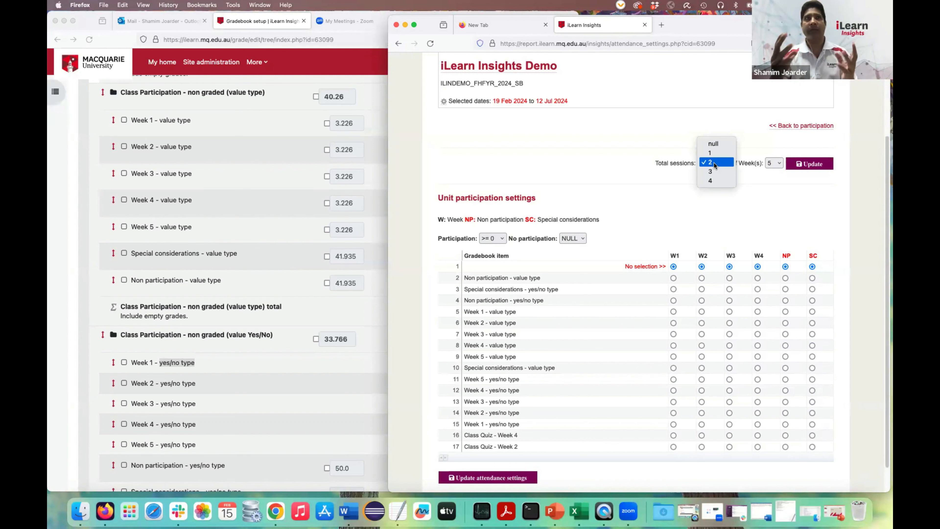
left_click(714, 171)
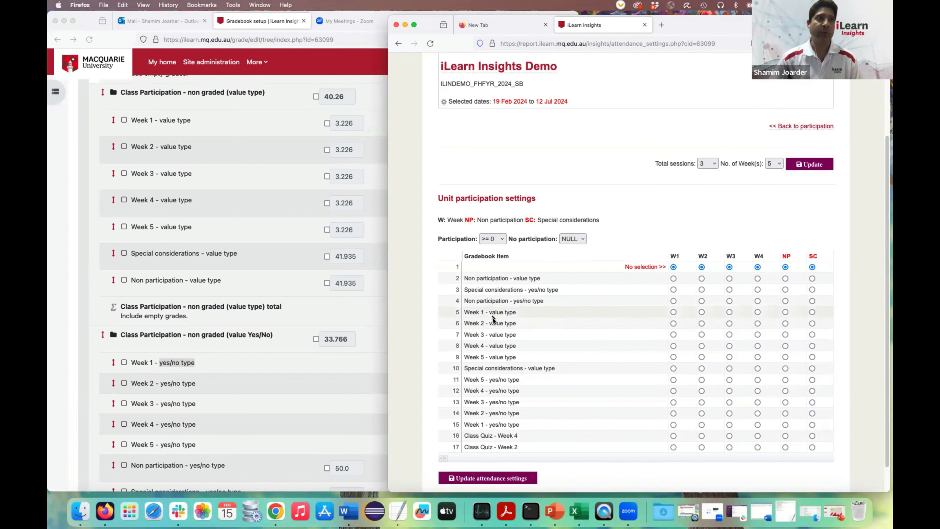
left_click(820, 165)
scroll(844, 217, "down", 5)
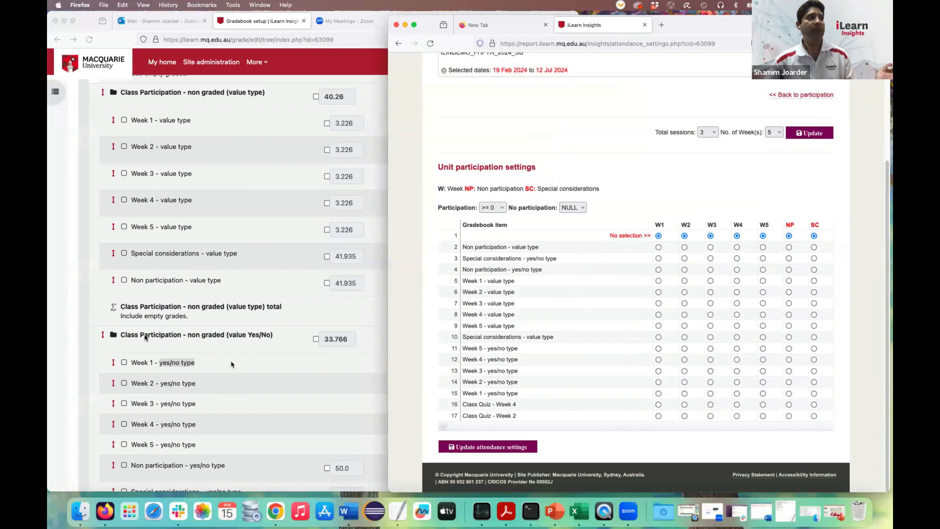
Return to Gradebook setup and compare its quiz and participation categories with the items in the participation settings
left_click(75, 288)
scroll(75, 288, "up", 9)
scroll(77, 288, "down", 11)
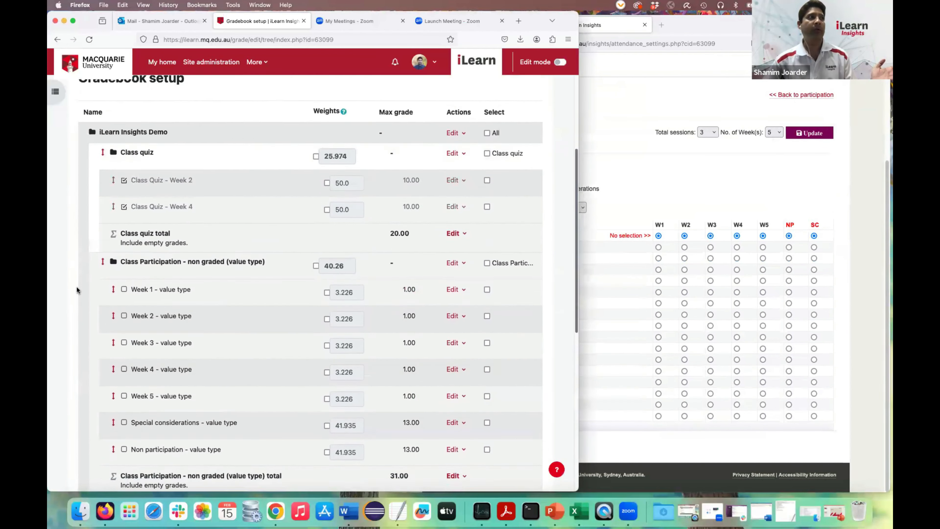
scroll(76, 286, "down", 3)
left_click(696, 182)
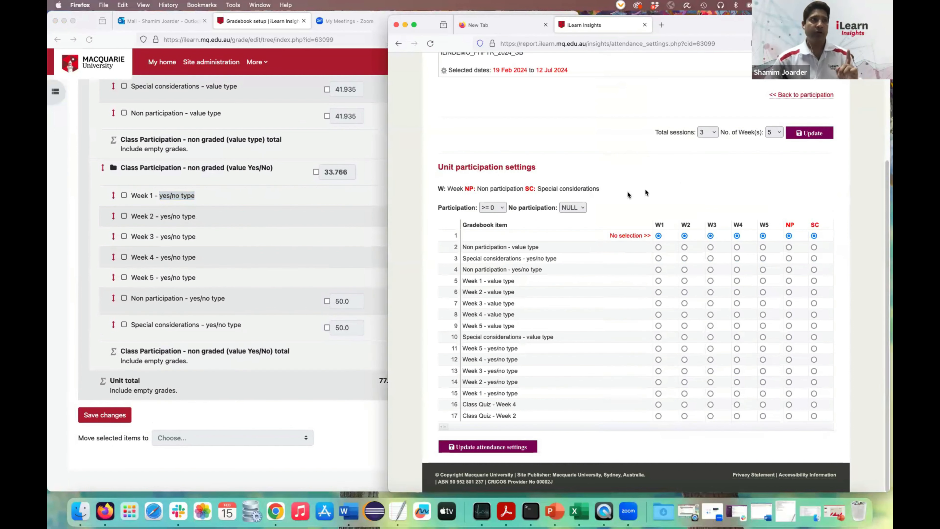
left_click(83, 195)
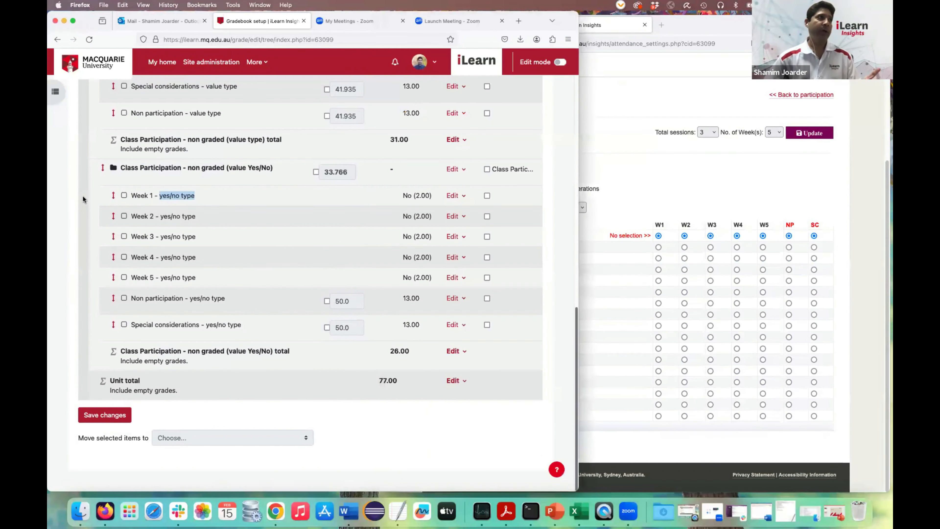
scroll(83, 197, "up", 10)
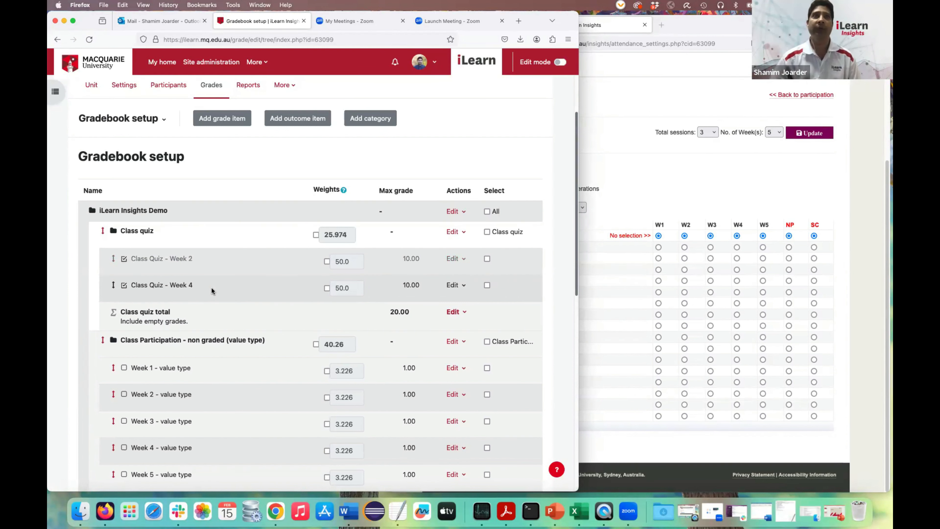
Open the unit's grader report and examine the Class Quiz - Week 2 and Class Quiz - Week 4 grades
scroll(222, 174, "up", 2)
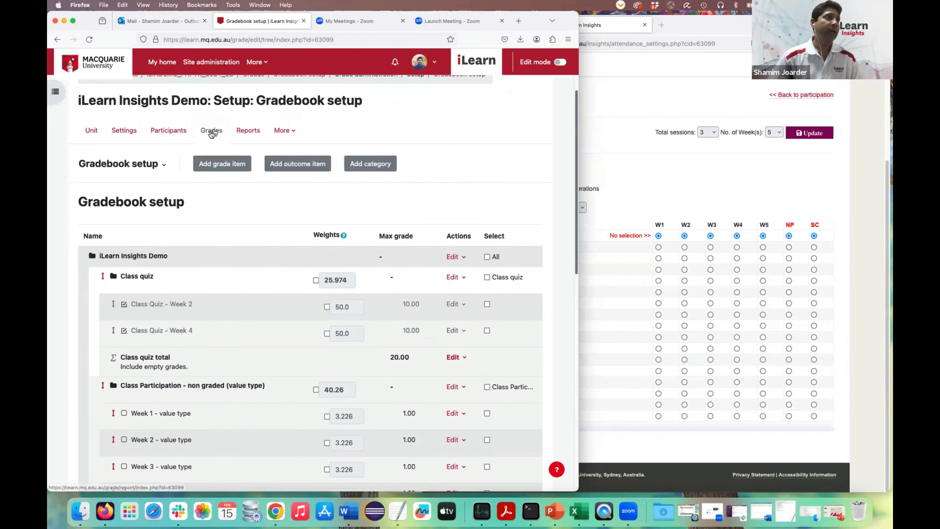
left_click(163, 167)
left_click(132, 194)
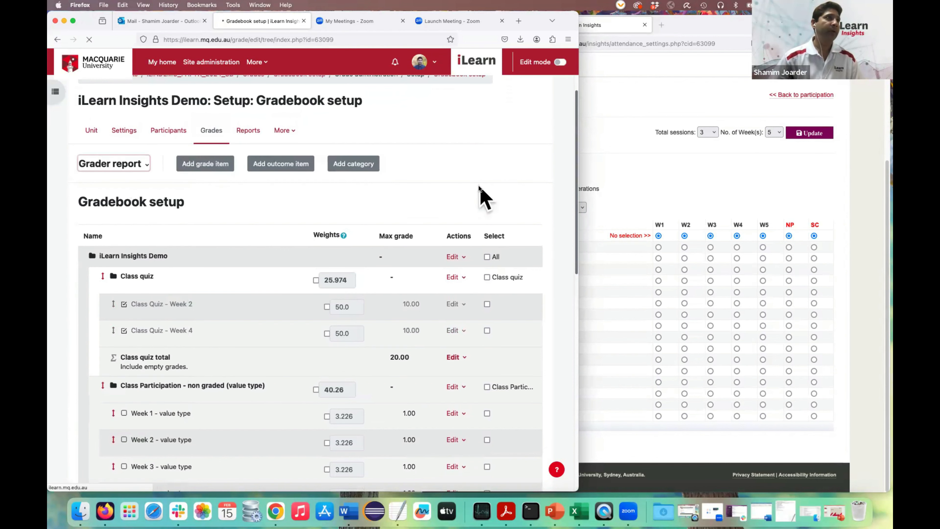
scroll(522, 222, "down", 3)
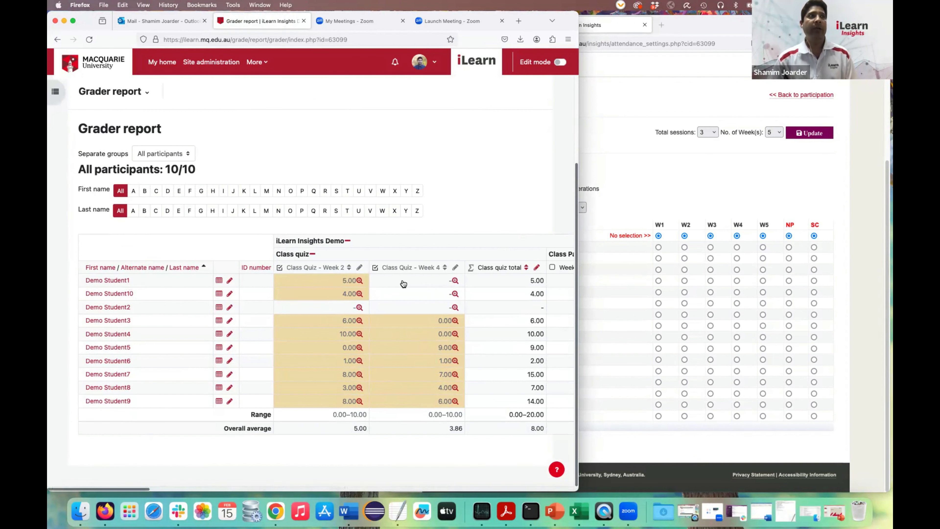
scroll(411, 284, "right", 1)
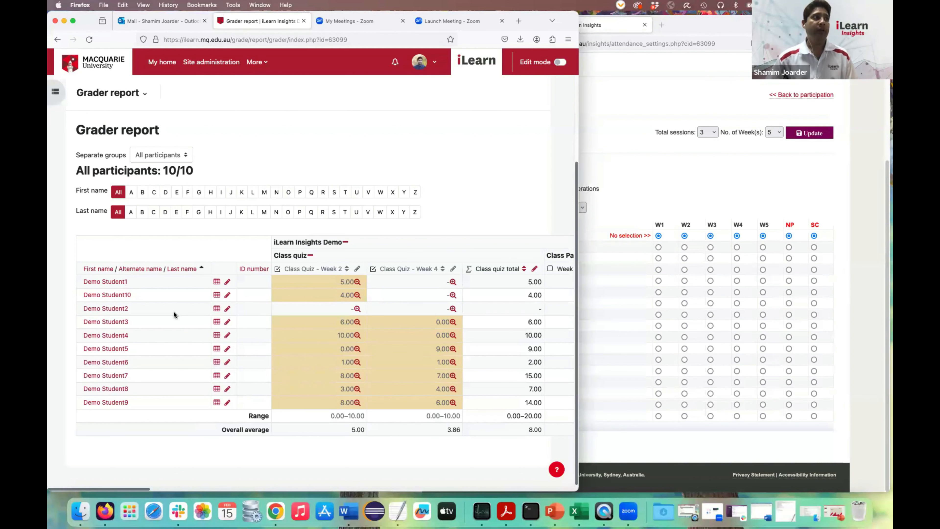
scroll(177, 315, "left", 1)
scroll(414, 315, "left", 1)
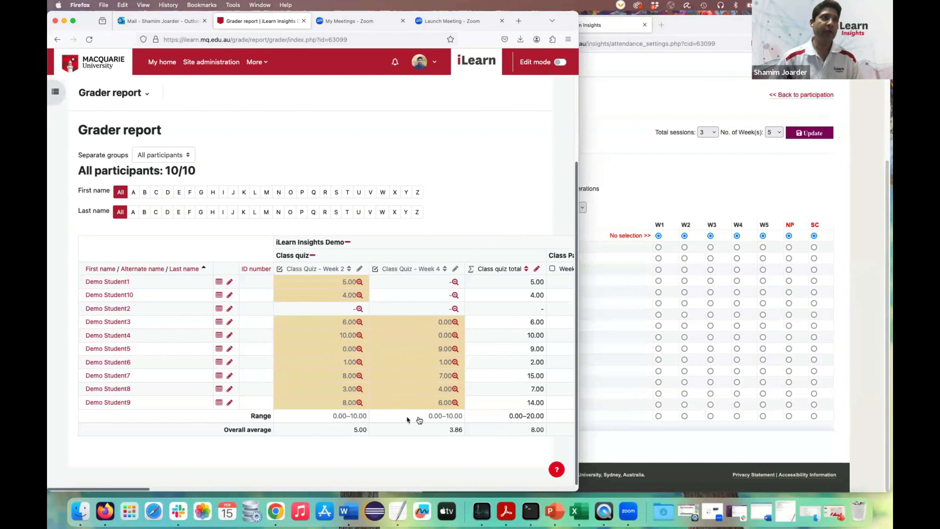
Back in the unit participation settings, set the total sessions to 2 and update them
left_click(734, 179)
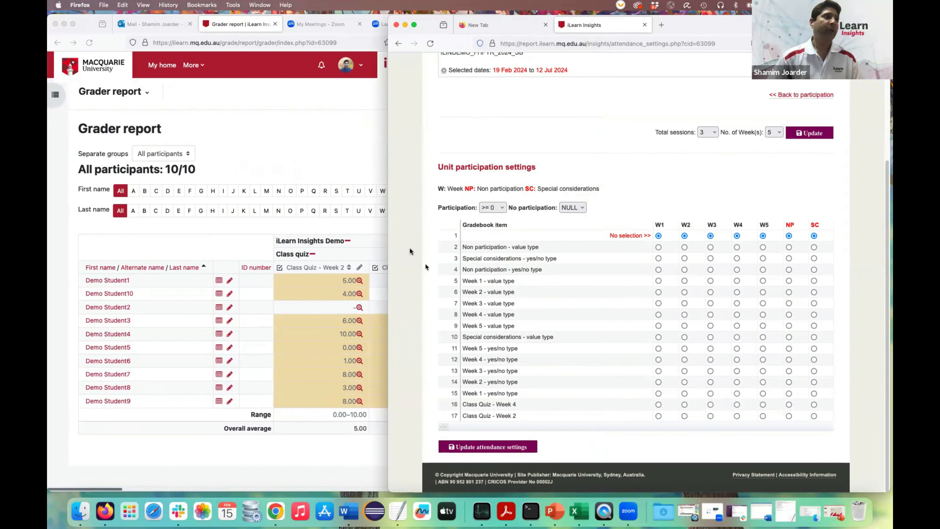
left_click(355, 116)
left_click(715, 148)
left_click(714, 131)
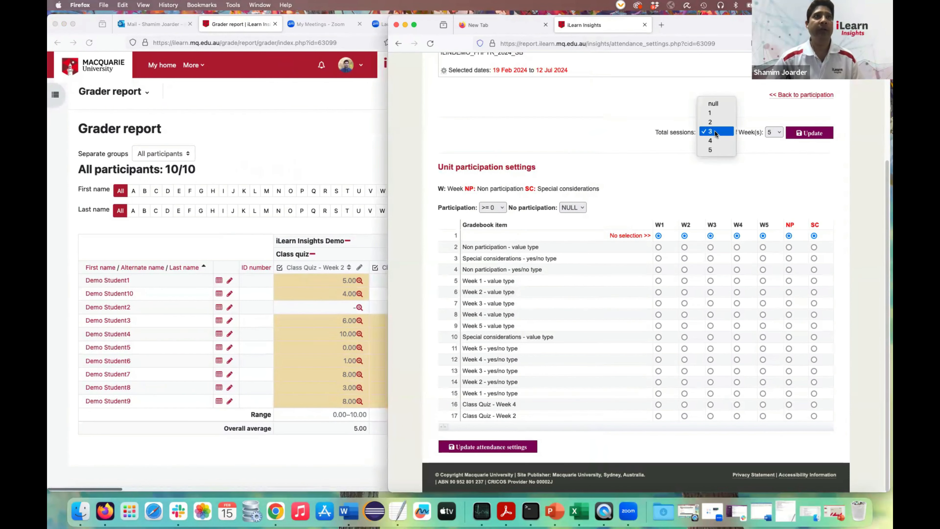
left_click(715, 121)
left_click(809, 134)
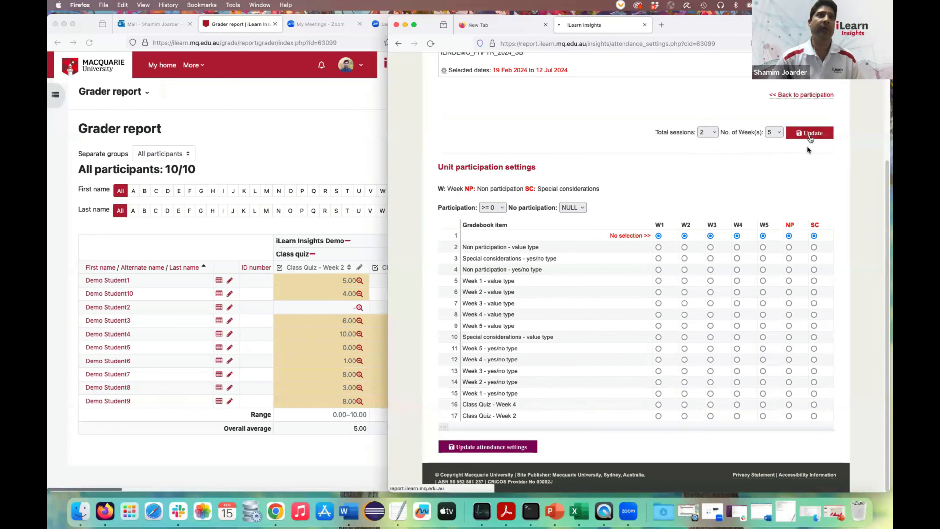
scroll(846, 315, "down", 5)
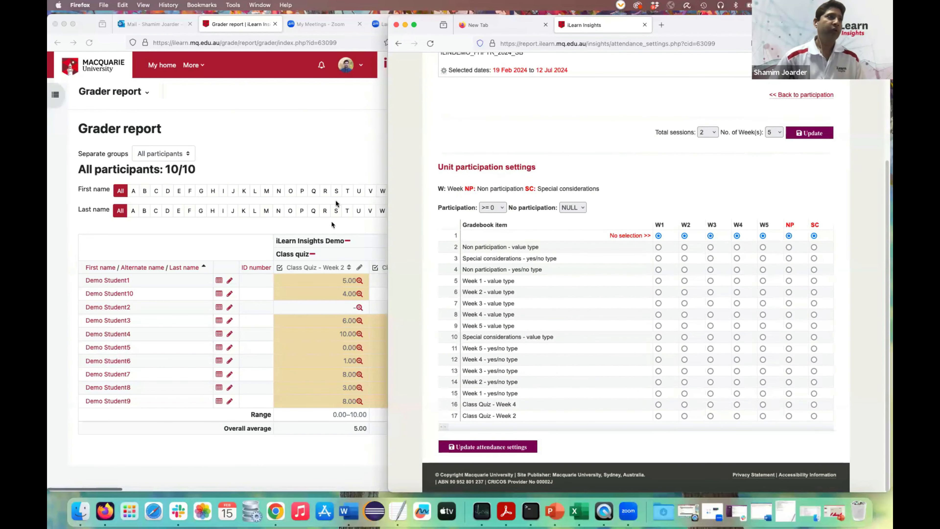
Assign Class Quiz - Week 2 to week W2 and Class Quiz - Week 4 to week W4
left_click(330, 131)
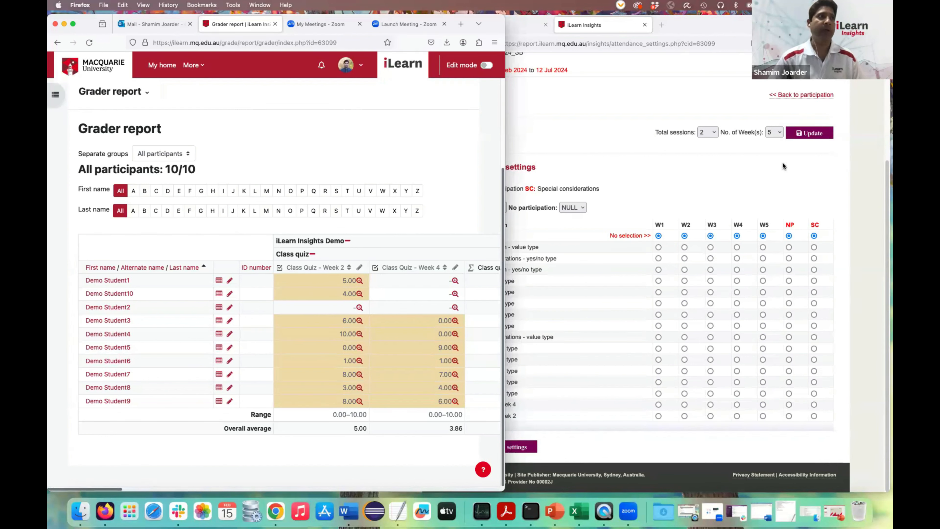
left_click(657, 169)
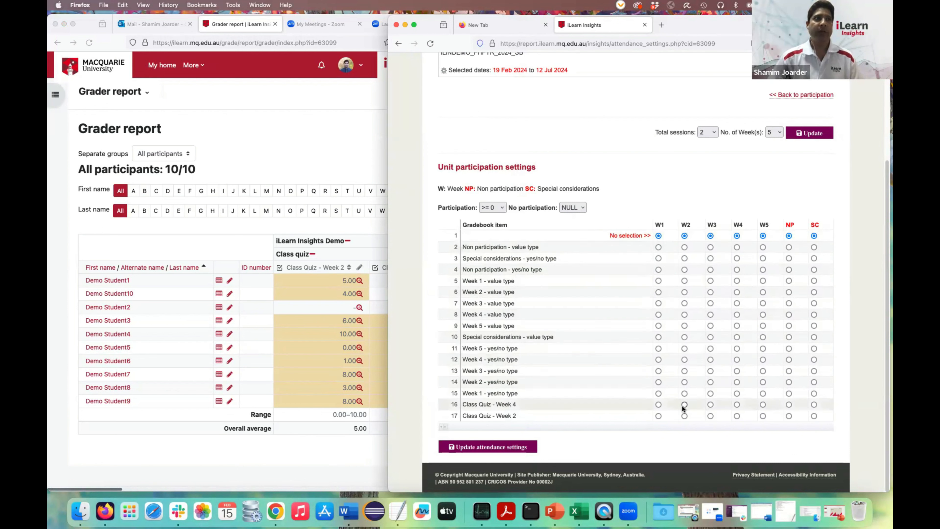
left_click(684, 416)
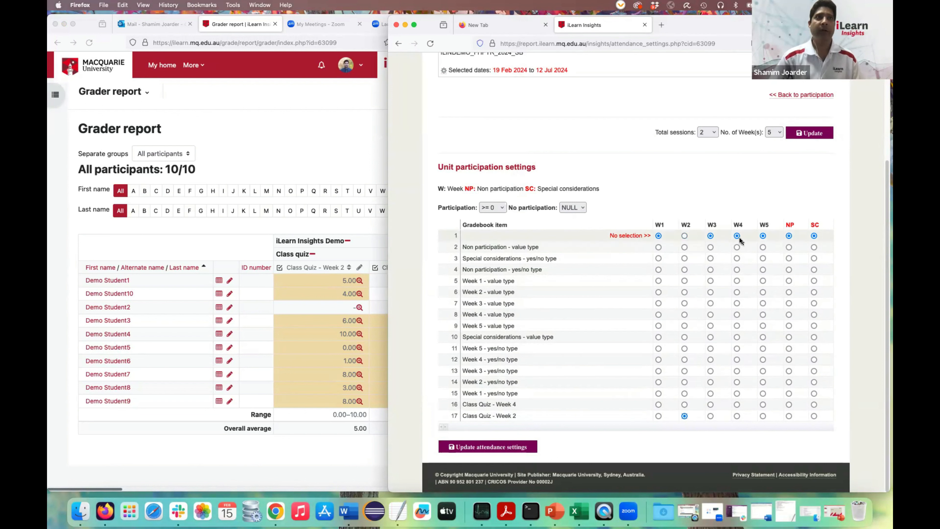
left_click(737, 405)
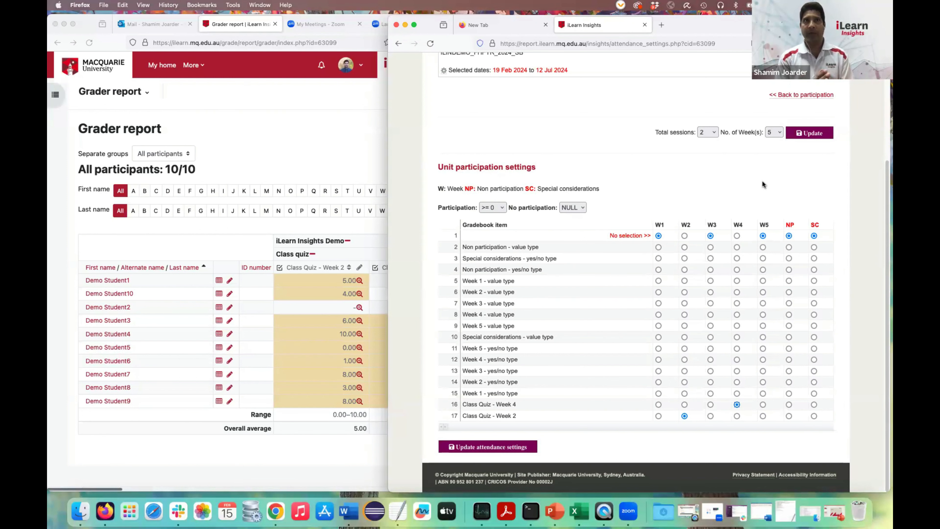
Check the Participation and No participation criteria against the students' quiz grades in the grader report
left_click(351, 293)
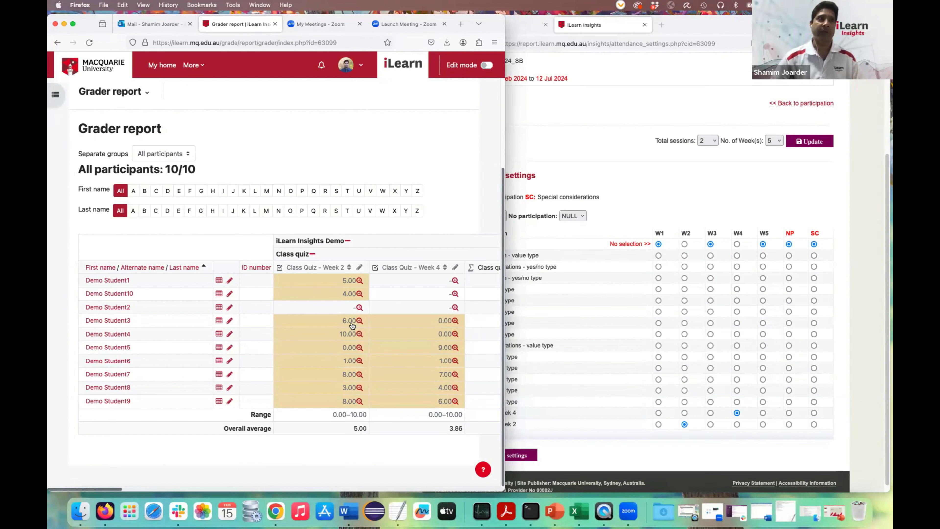
left_click(644, 196)
left_click_drag(437, 216, 475, 216)
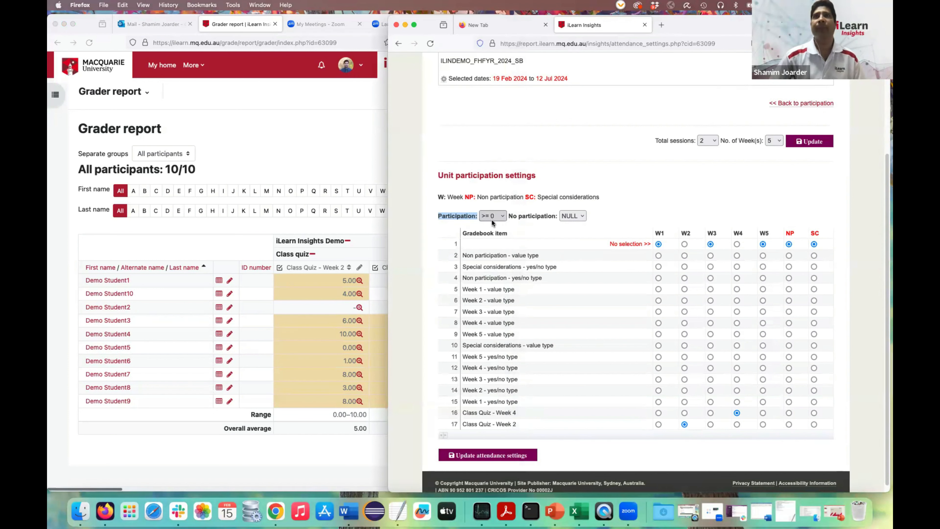
left_click_drag(509, 215, 551, 215)
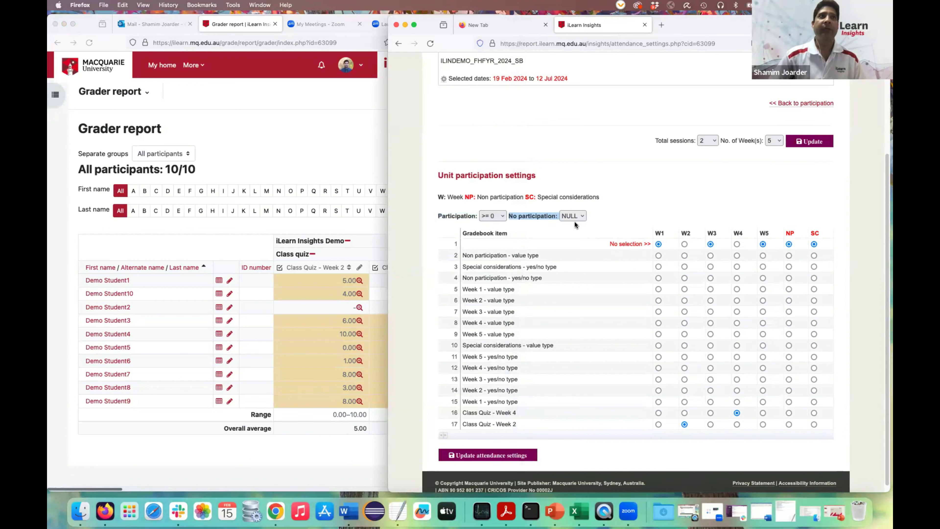
left_click(382, 155)
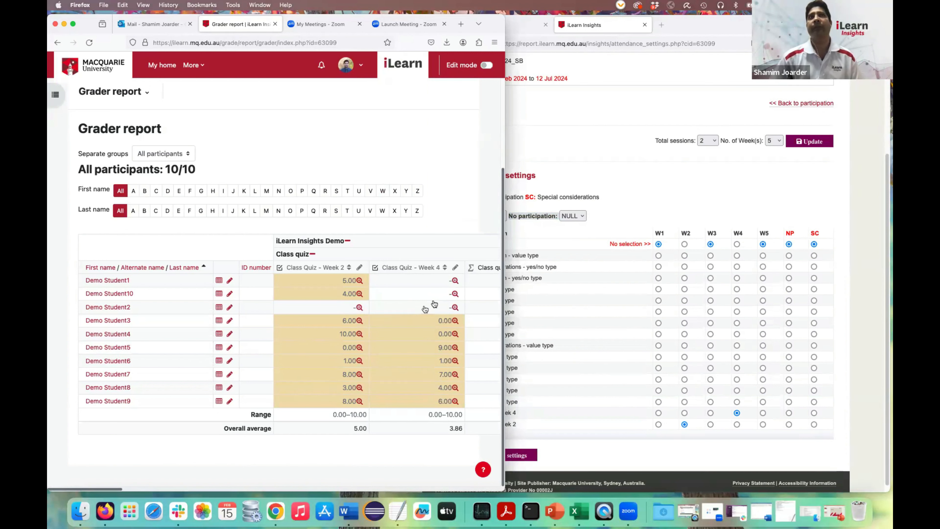
Save the attendance settings and compare the weekly participation table with the grader report's quiz grades
left_click(647, 181)
left_click(522, 452)
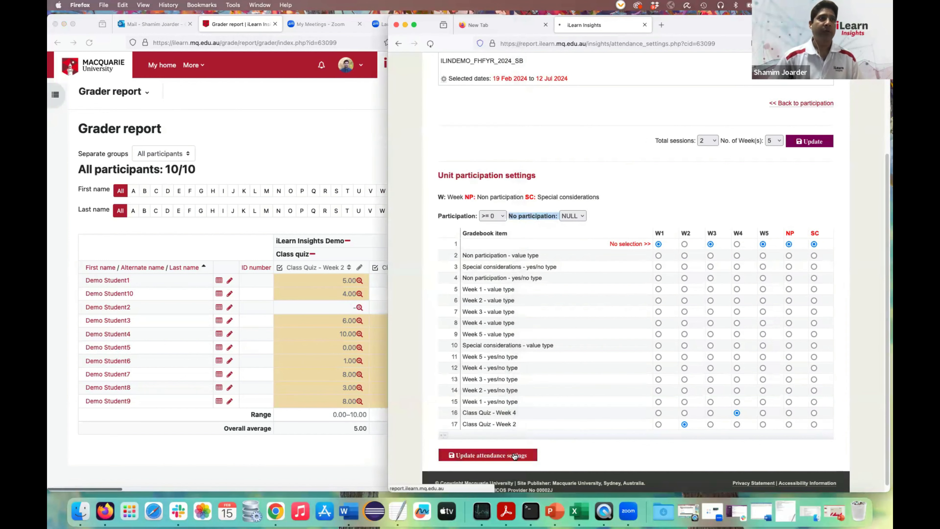
scroll(849, 325, "down", 3)
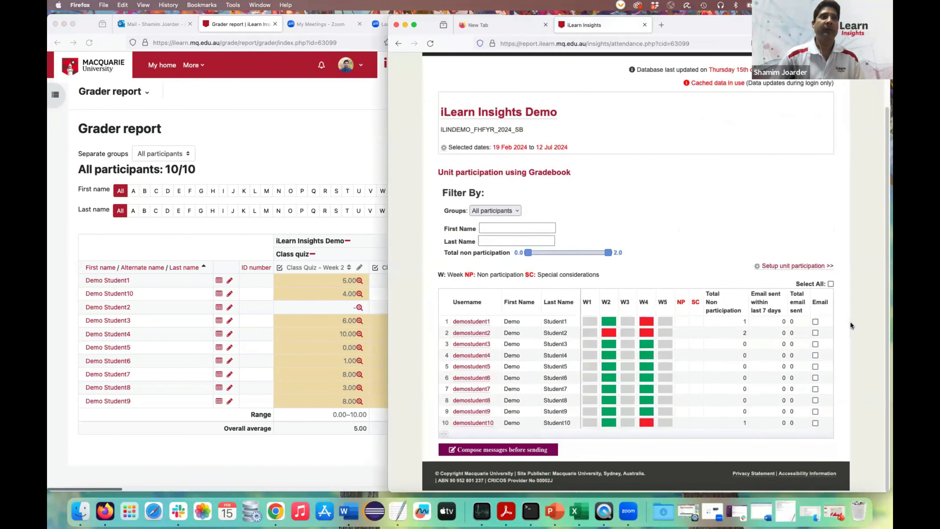
left_click(274, 133)
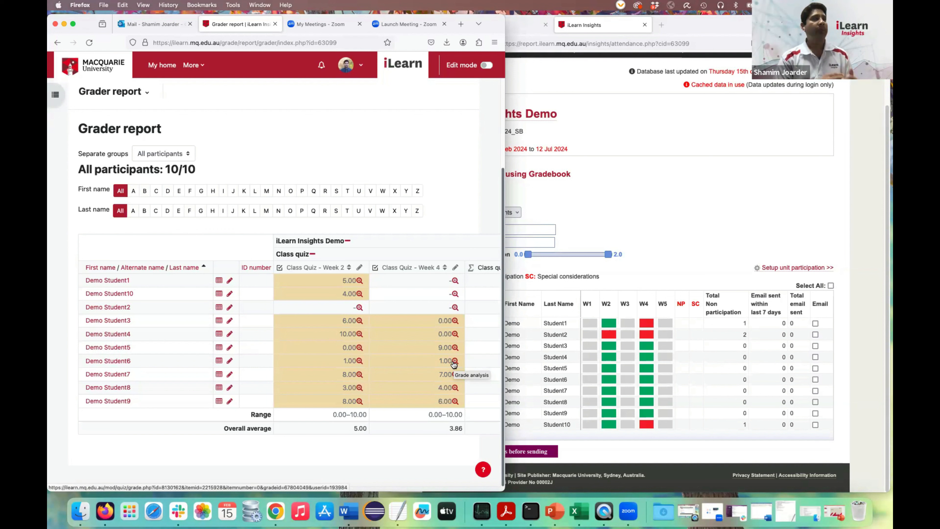
Reopen the unit participation setup and bring the gradebook item assignments into view
left_click(797, 267)
left_click(797, 267)
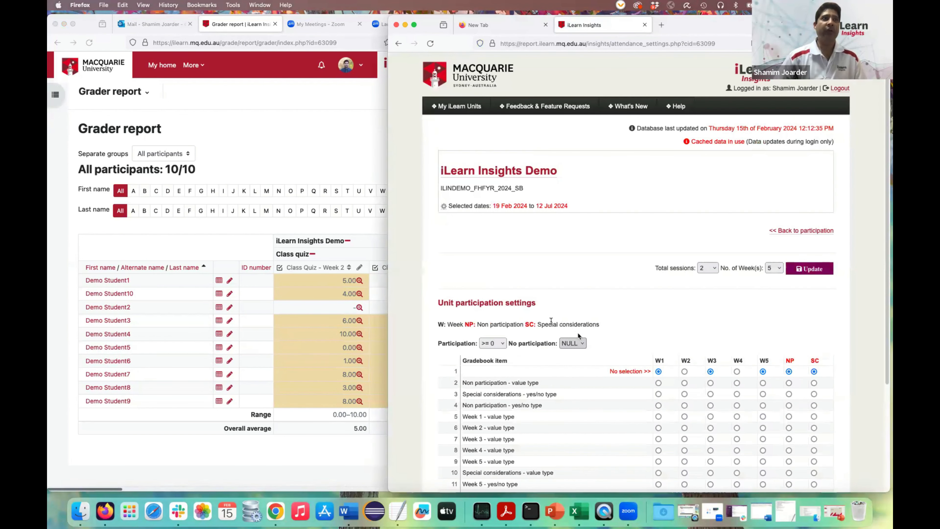
scroll(672, 326, "down", 5)
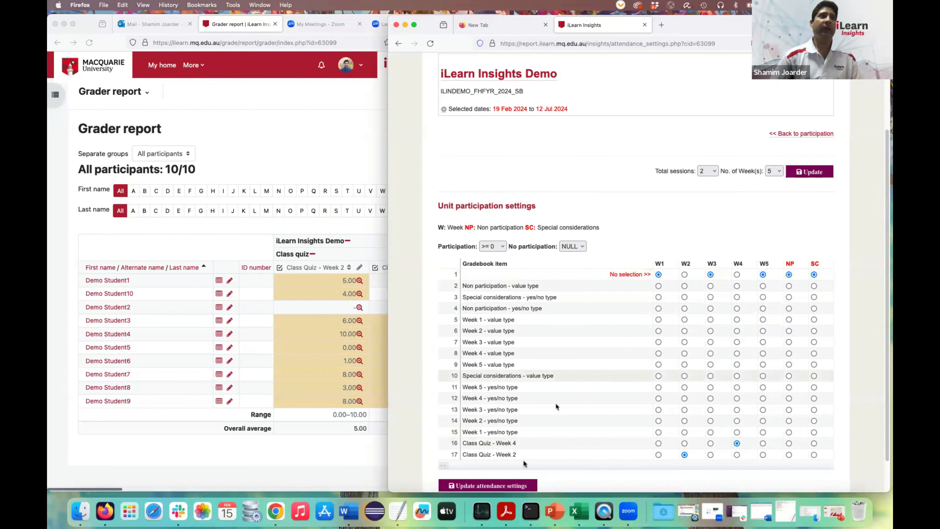
Mark the students in rows 1, 2 and 10 of the participation table for email and try narrowing the total non participation range
left_click(800, 134)
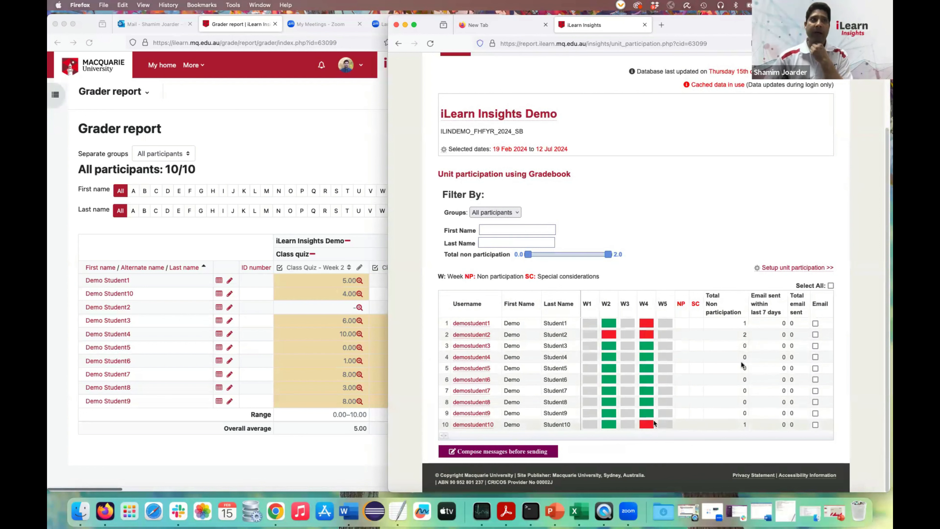
left_click(816, 323)
left_click(815, 334)
left_click(815, 424)
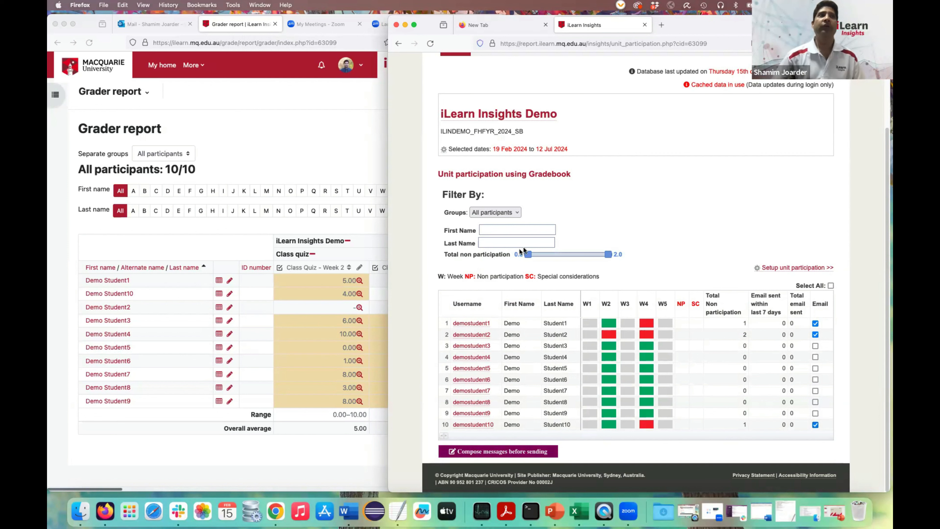
left_click_drag(609, 254, 583, 255)
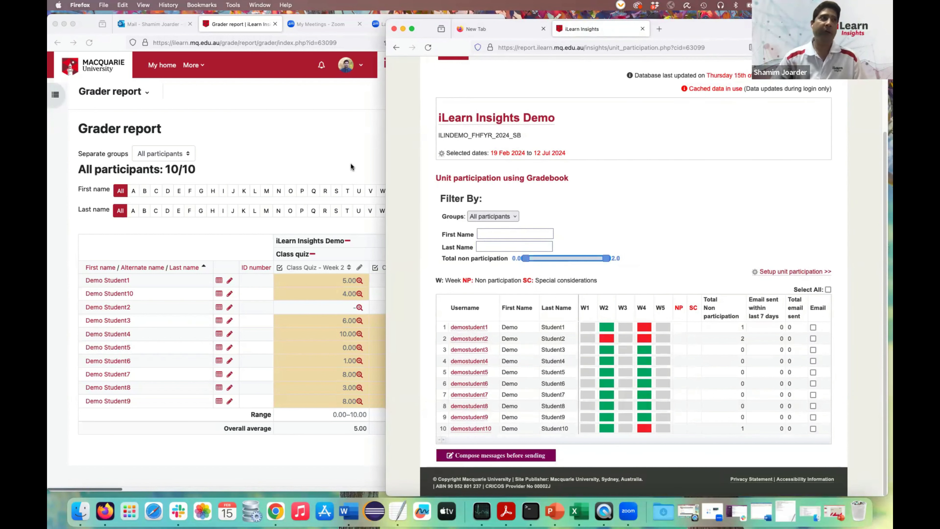
Review the quiz and Class Participation columns in the iLearn grader report and open Gradebook setup
scroll(351, 163, "right", 3)
left_click(351, 162)
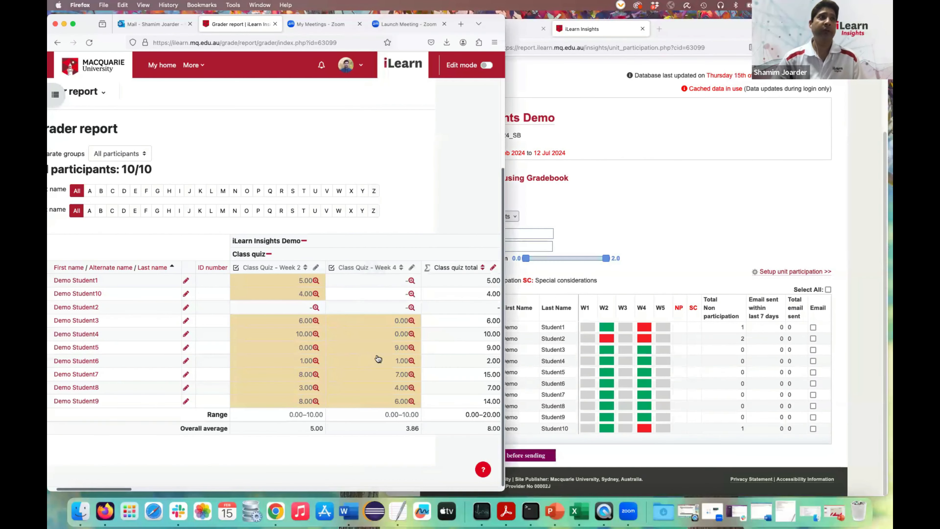
scroll(375, 359, "right", 6)
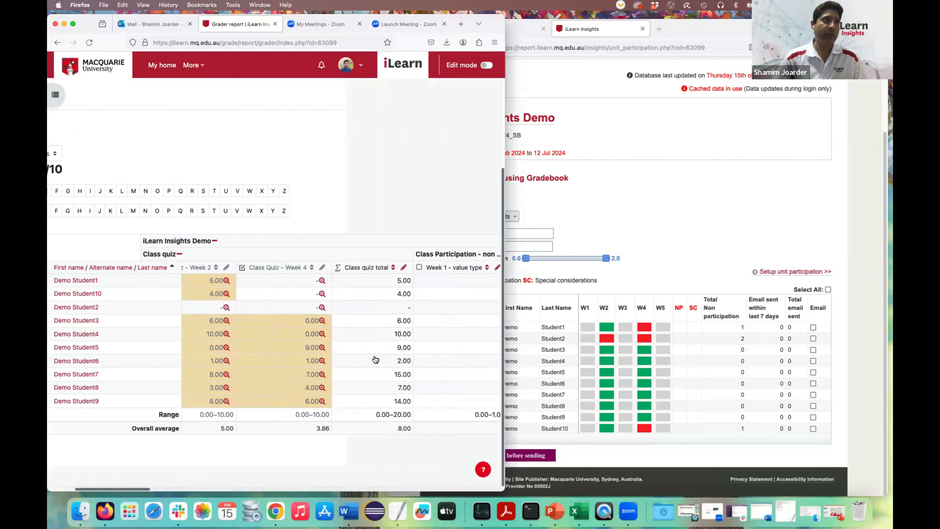
scroll(375, 359, "right", 3)
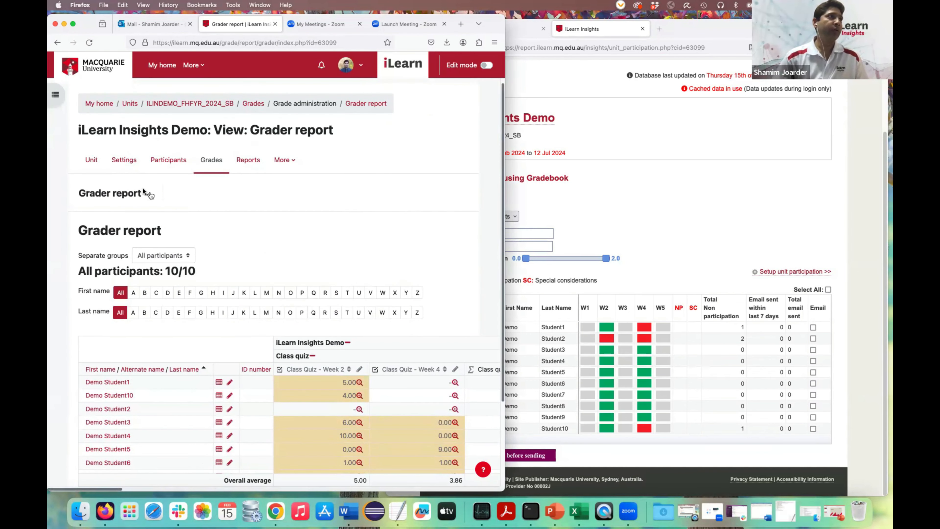
left_click(145, 197)
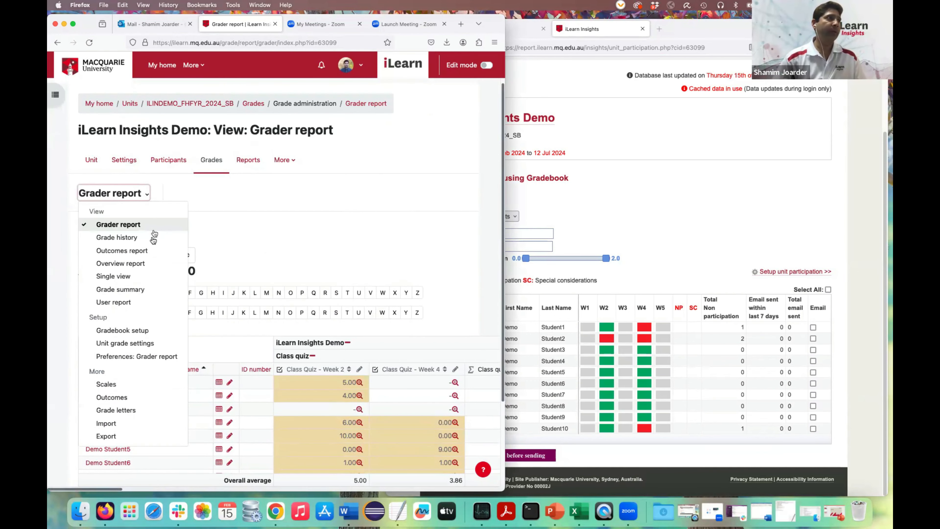
left_click(148, 330)
scroll(413, 221, "down", 2)
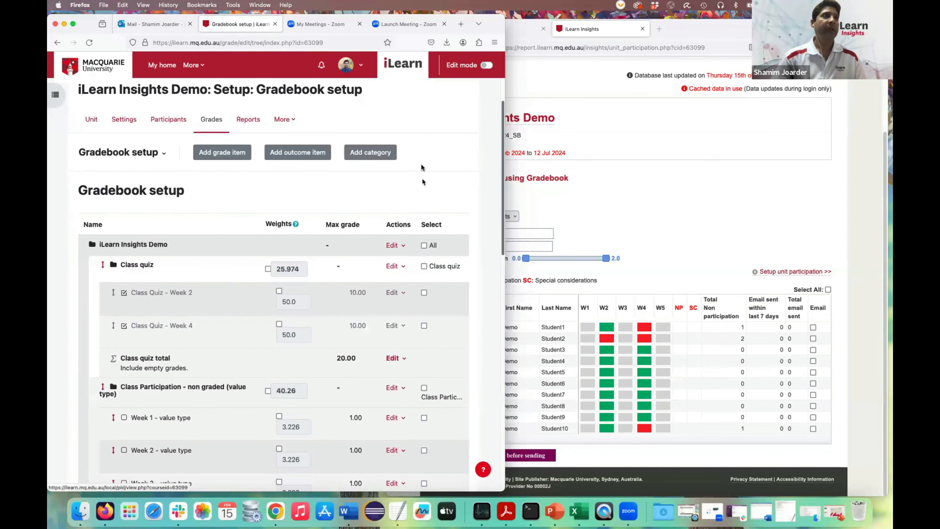
left_click(368, 155)
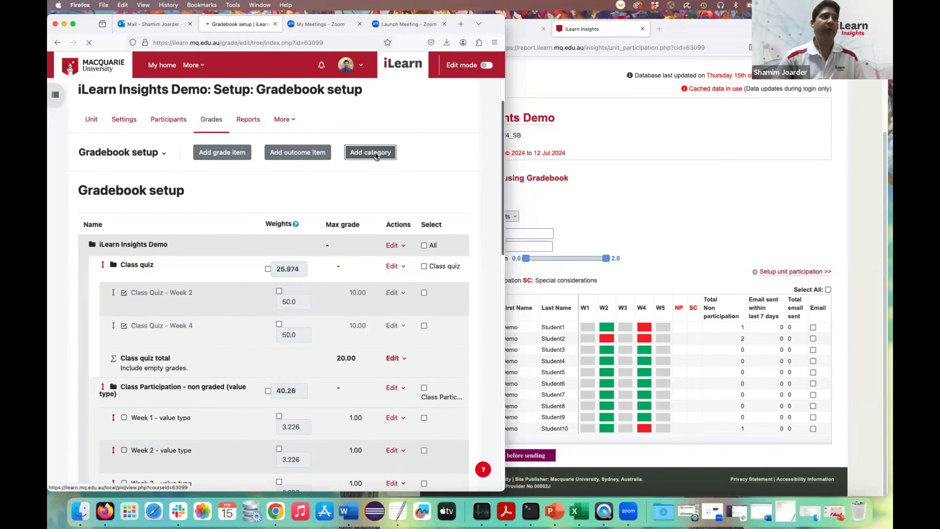
left_click(234, 261)
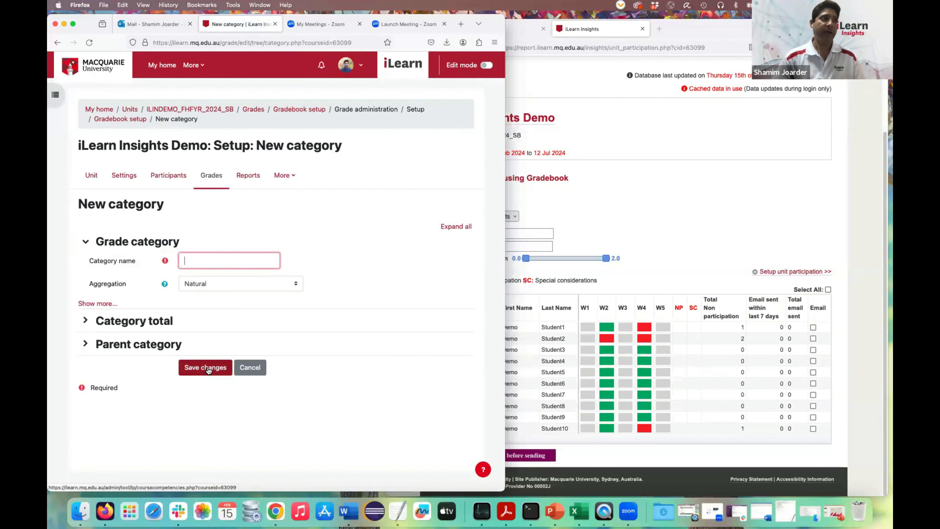
left_click(55, 42)
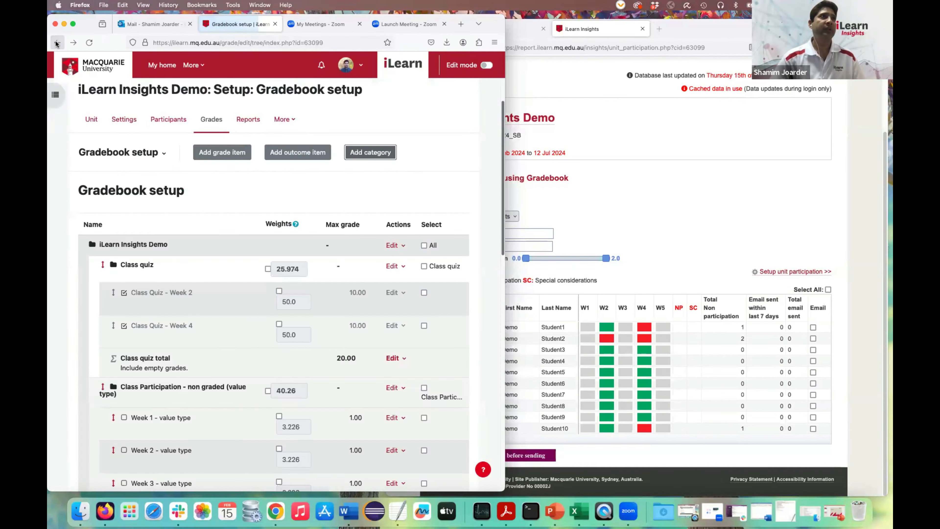
Examine the Class Participation - non graded (value type) category and its weekly grade items in Gradebook setup
scroll(360, 194, "down", 2)
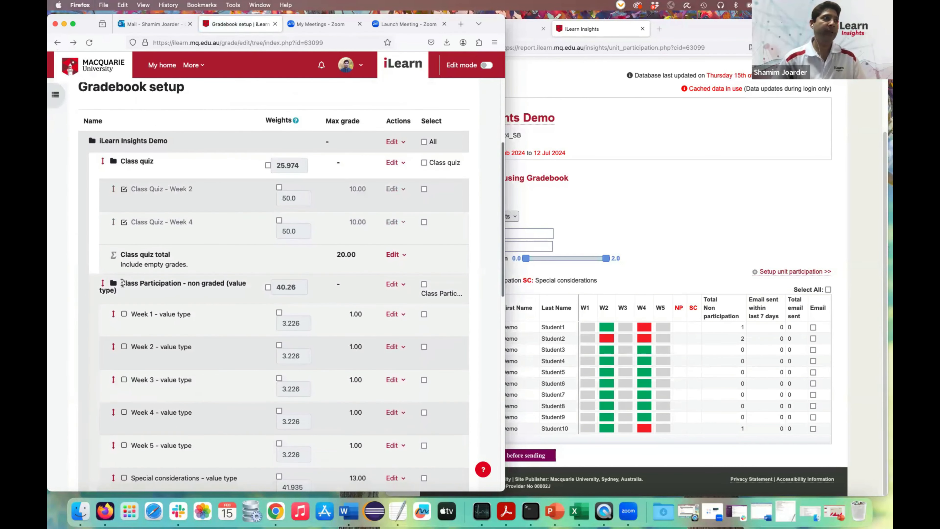
left_click_drag(122, 282, 245, 290)
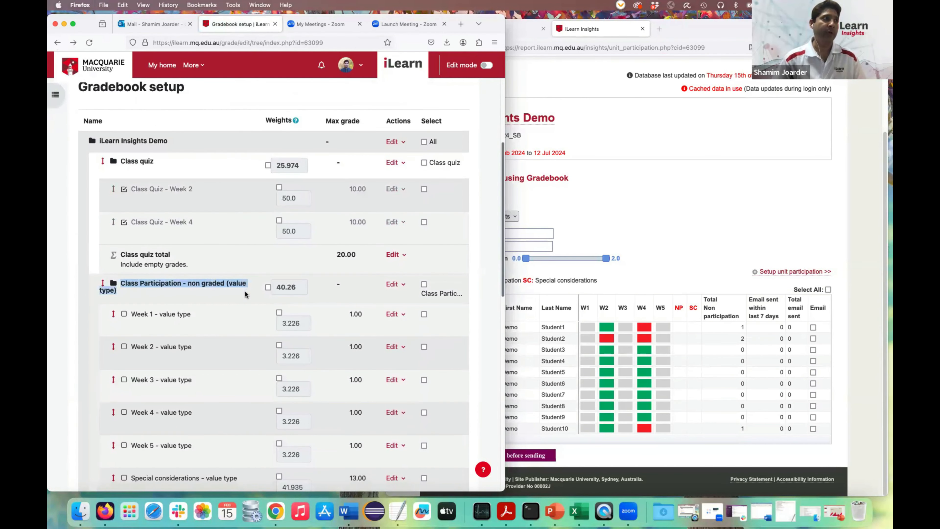
scroll(245, 291, "down", 2)
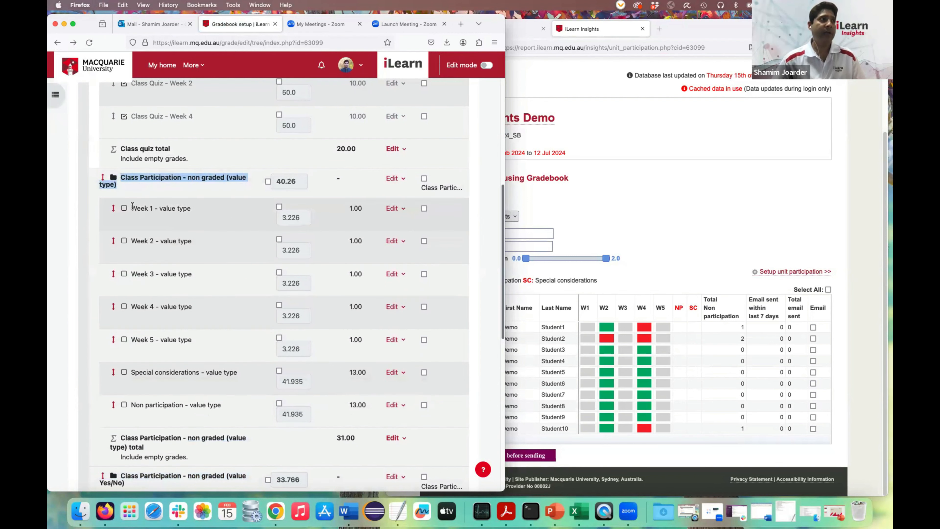
left_click_drag(131, 208, 191, 209)
scroll(191, 209, "up", 4)
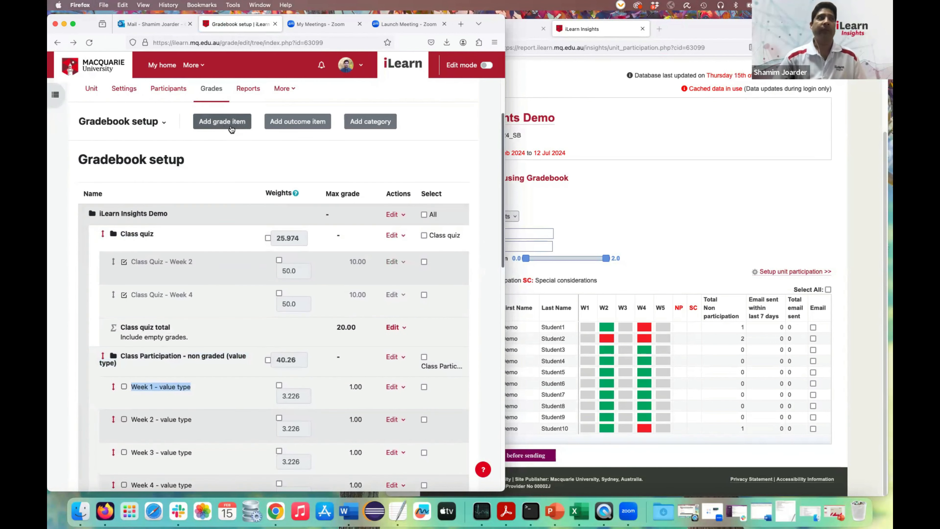
scroll(202, 305, "down", 3)
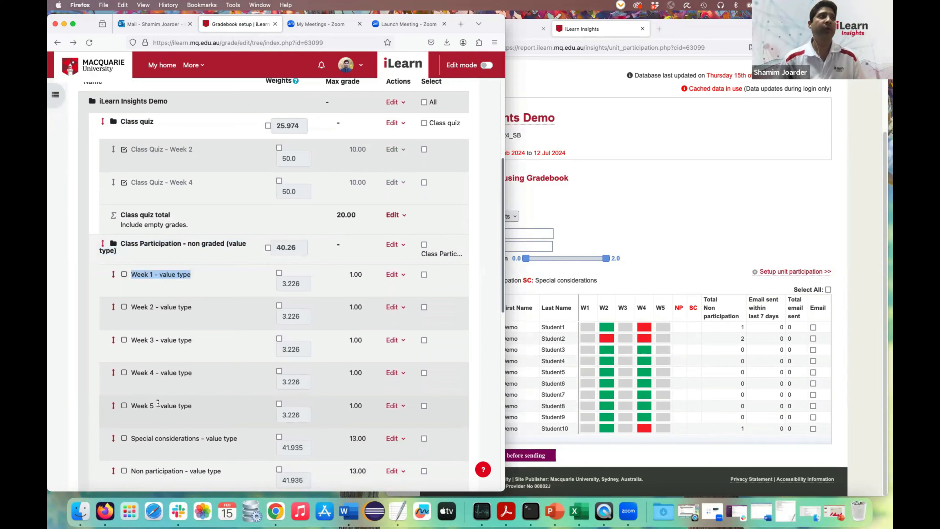
scroll(206, 155, "up", 5)
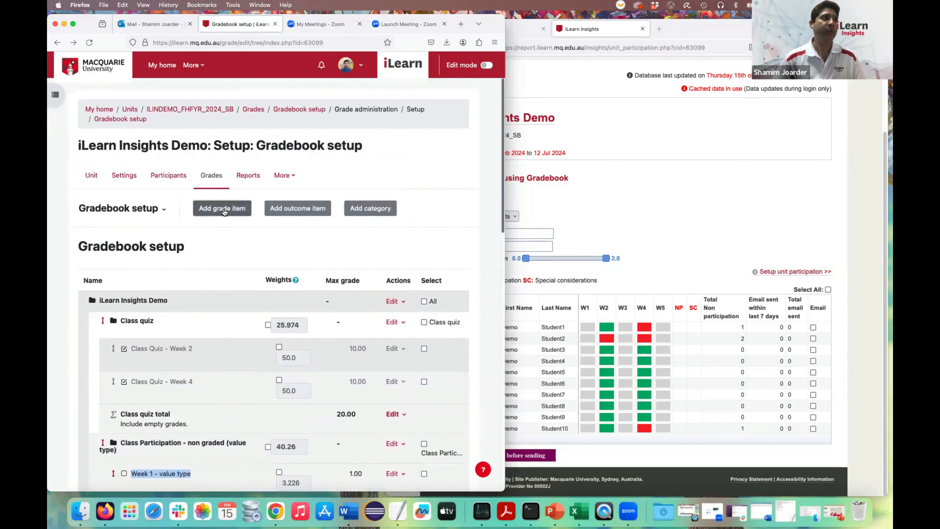
Start a new grade item named Week 6 with the grade type Value
left_click(222, 210)
scroll(369, 208, "down", 3)
left_click(214, 155)
type("Wee")
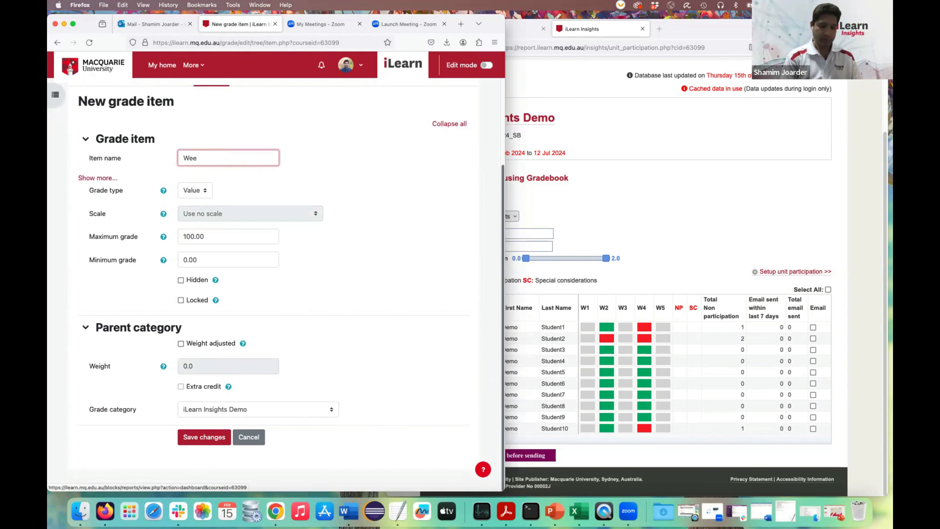
type("k 6")
left_click(239, 198)
left_click(200, 193)
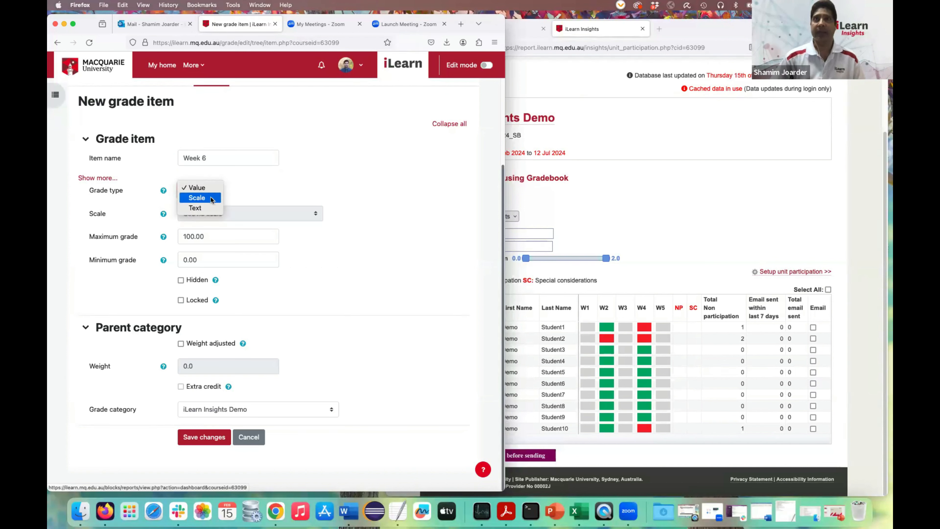
left_click(208, 187)
Set the Week 6 item's maximum grade to 1 and minimum grade to 0
left_click_drag(217, 236, 180, 237)
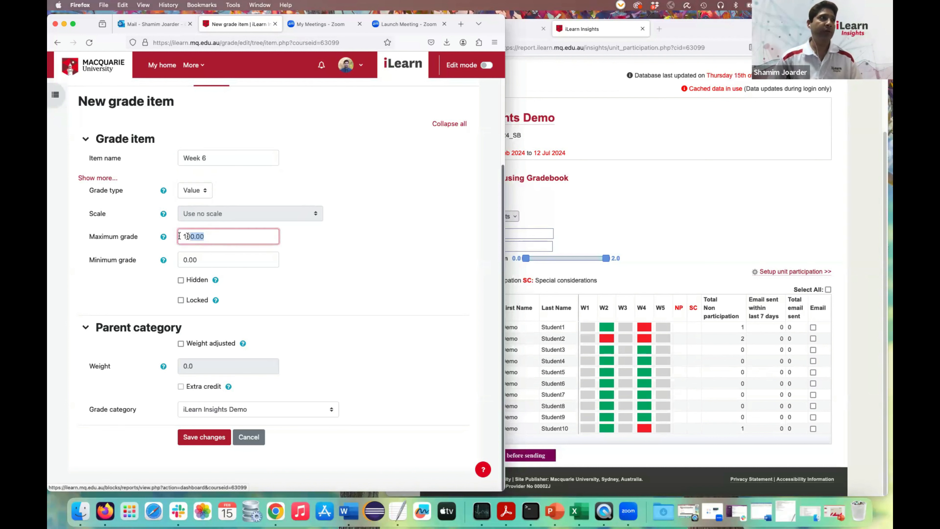
type("1")
left_click_drag(217, 260, 179, 260)
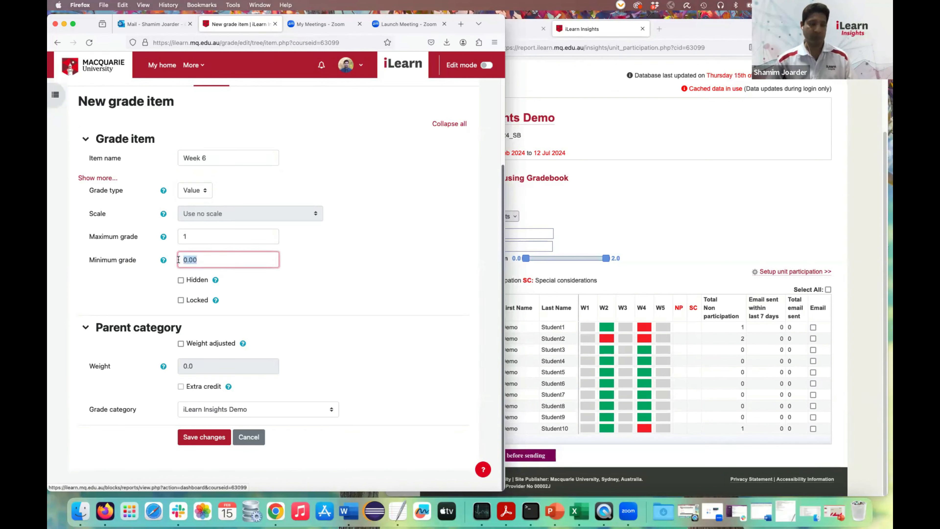
type("0")
left_click(375, 266)
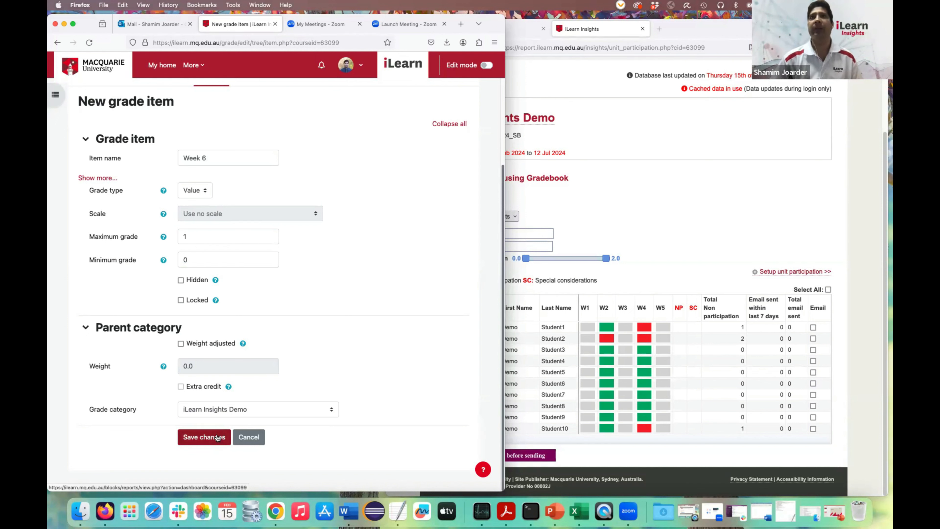
Change the Week 6 item's grade type to Scale and its grade category to Class Participation - non graded (value type)
left_click(202, 195)
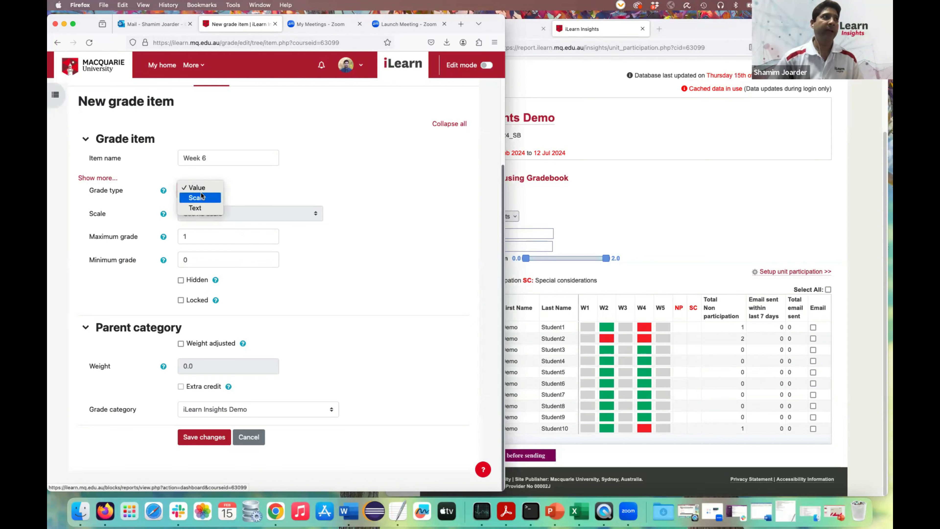
left_click(203, 198)
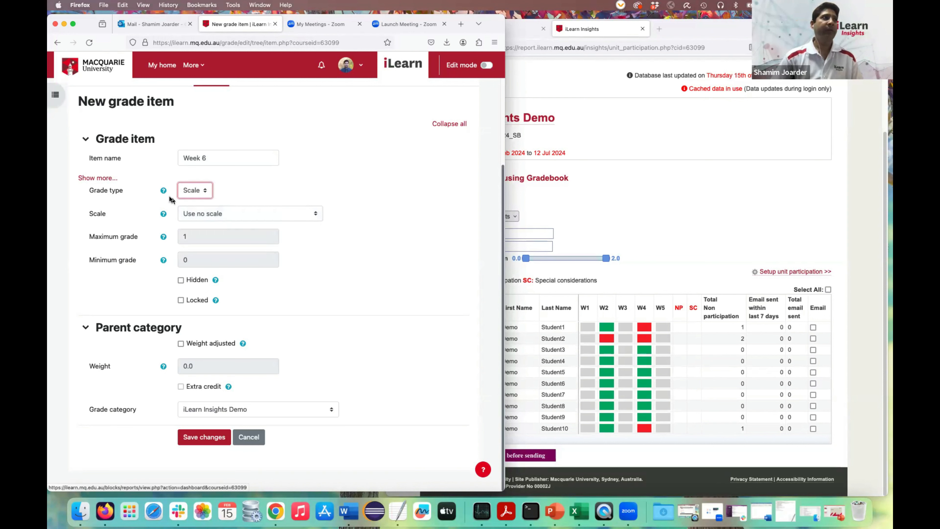
left_click(315, 241)
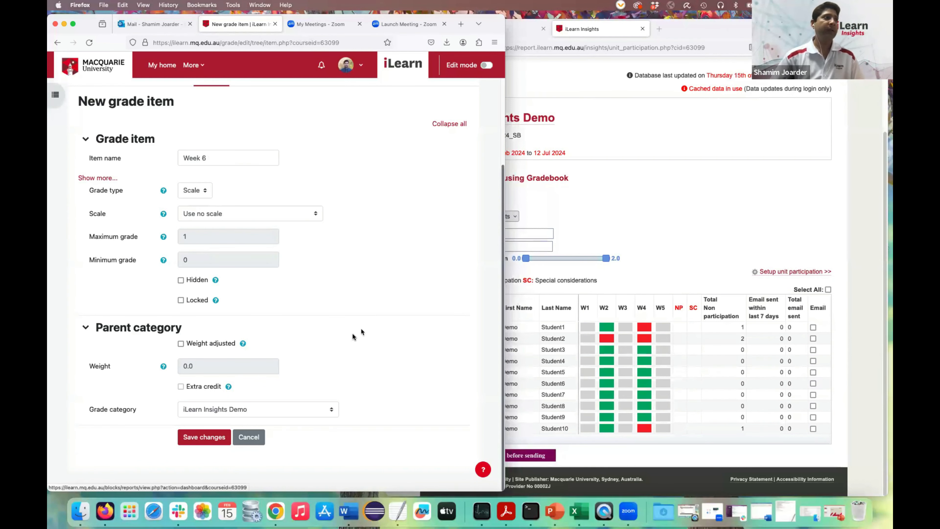
left_click(294, 410)
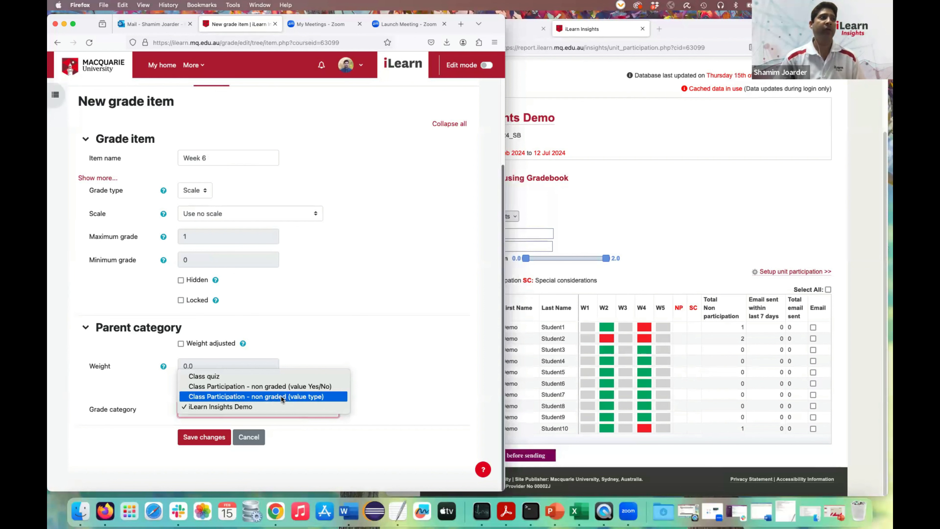
left_click(308, 397)
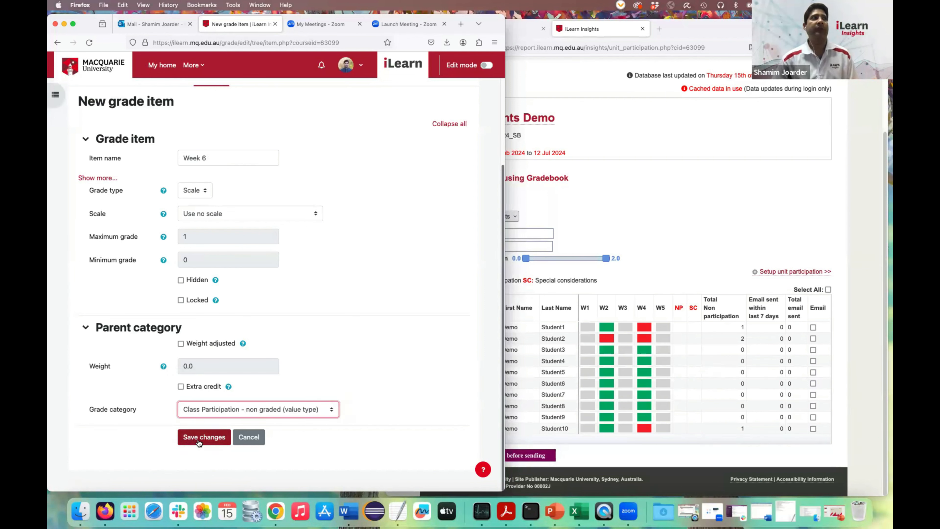
Leave the new grade item unsaved and examine the value type and yes/no type participation columns in the grader report
scroll(337, 297, "up", 3)
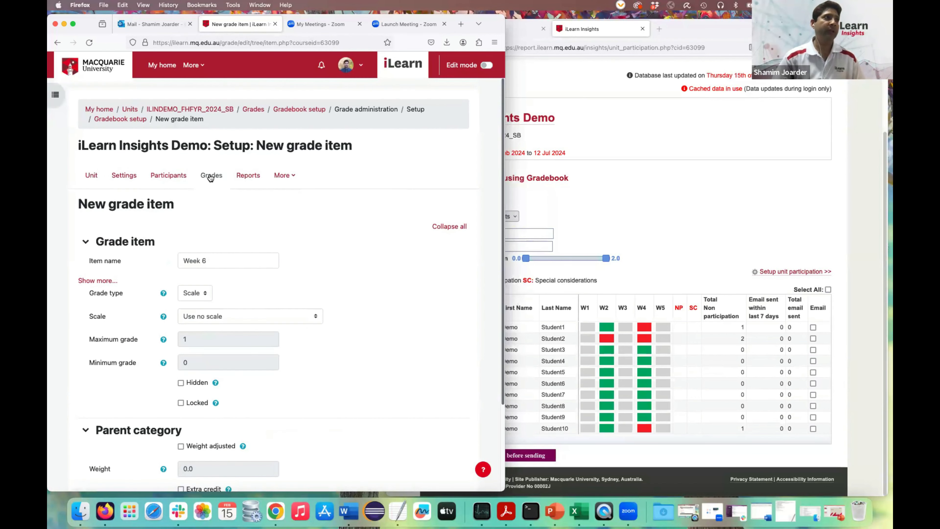
left_click(210, 177)
left_click(335, 291)
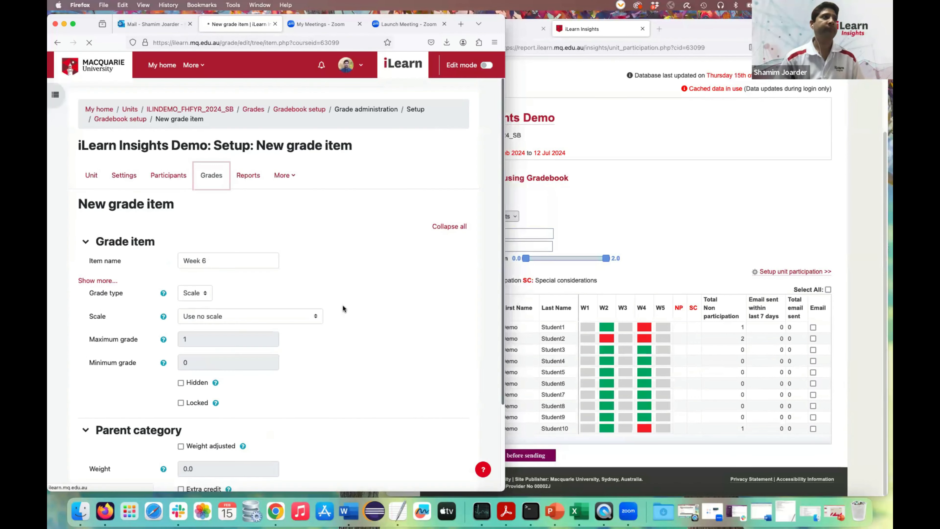
scroll(349, 311, "down", 3)
scroll(354, 320, "right", 5)
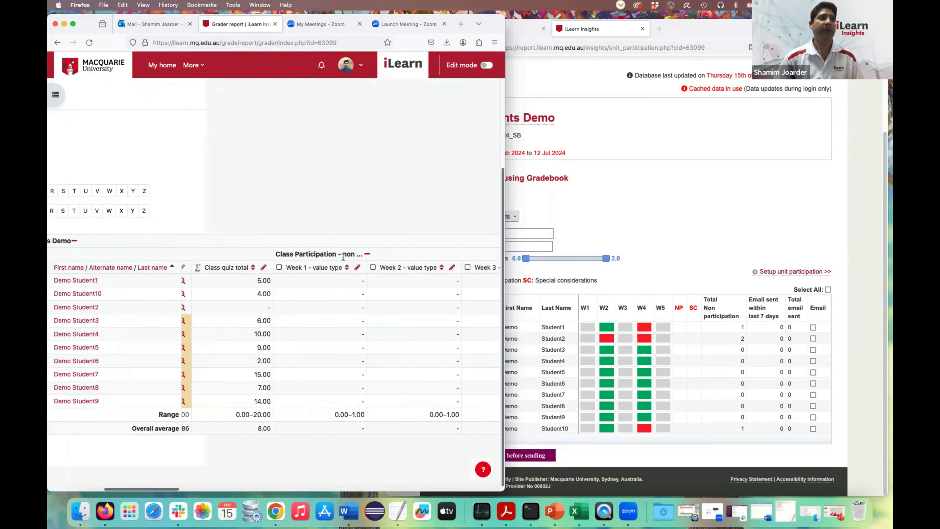
scroll(296, 309, "right", 4)
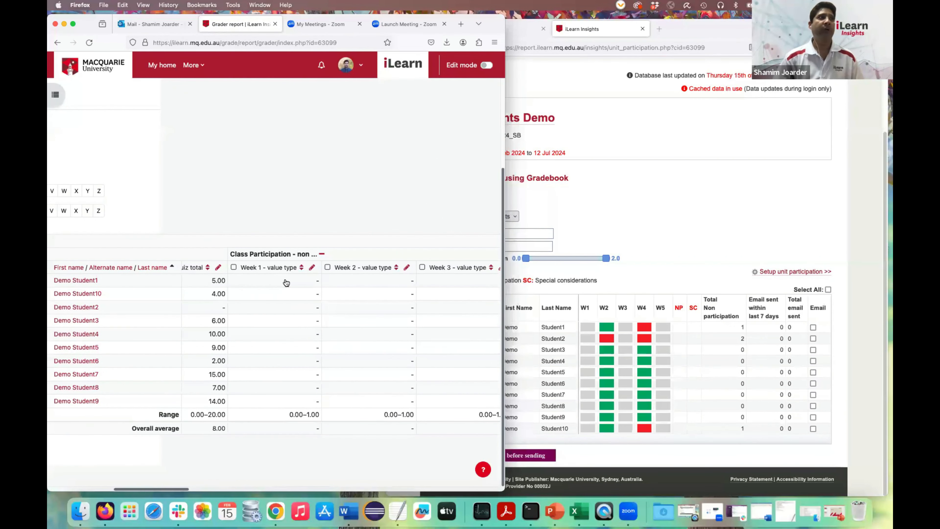
scroll(361, 294, "left", 2)
scroll(382, 298, "right", 5)
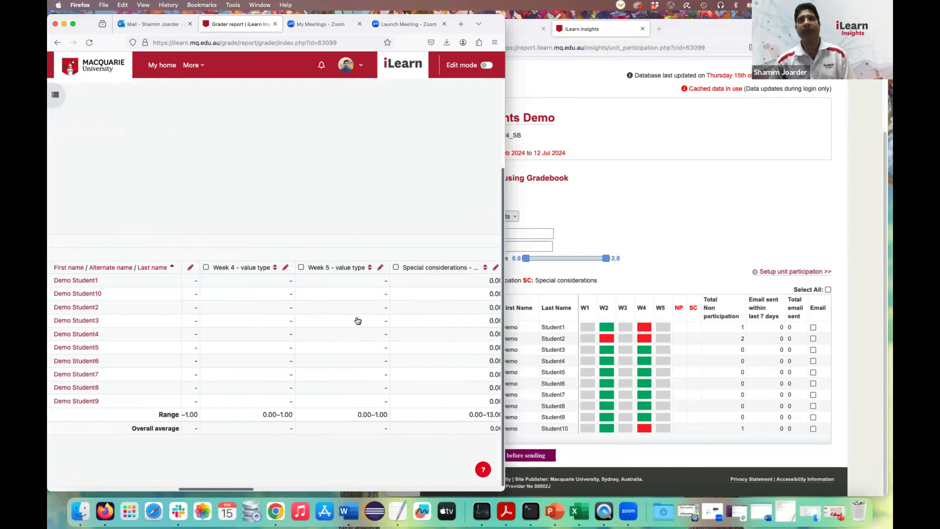
scroll(358, 321, "right", 10)
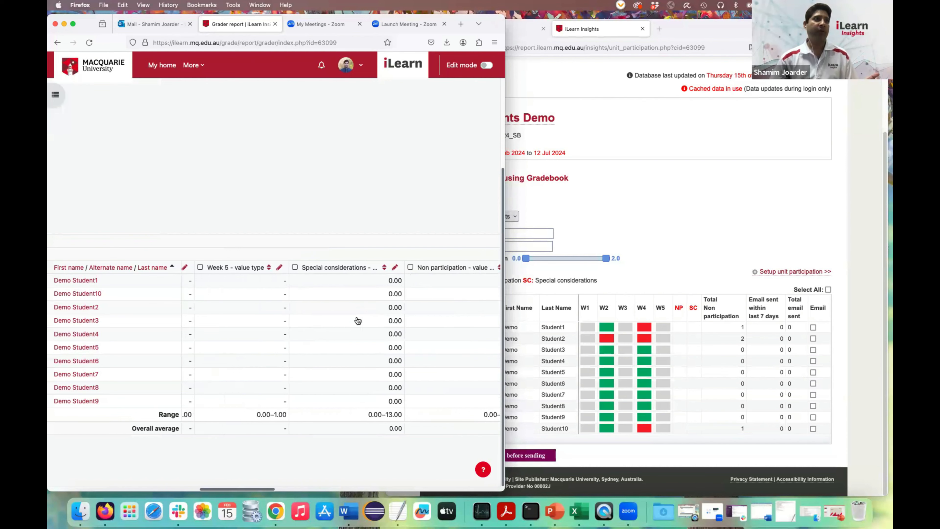
scroll(357, 321, "right", 3)
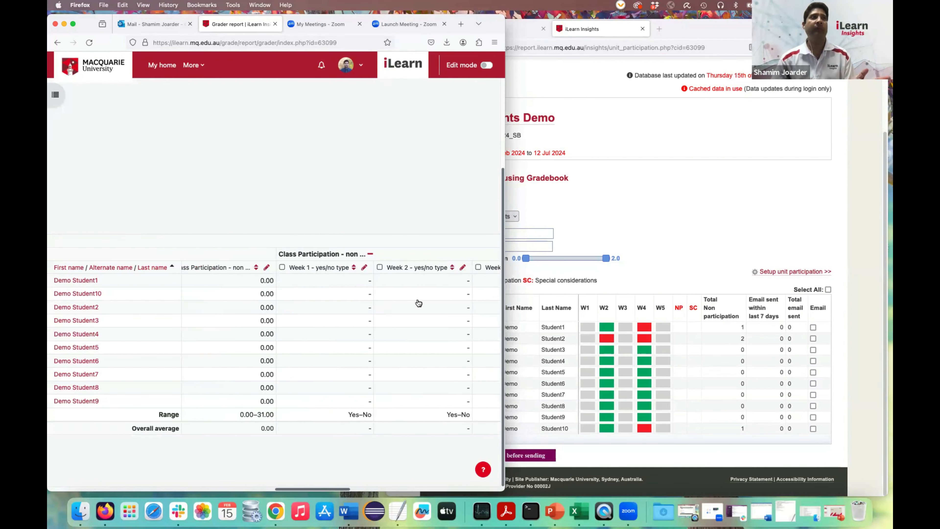
scroll(418, 303, "right", 3)
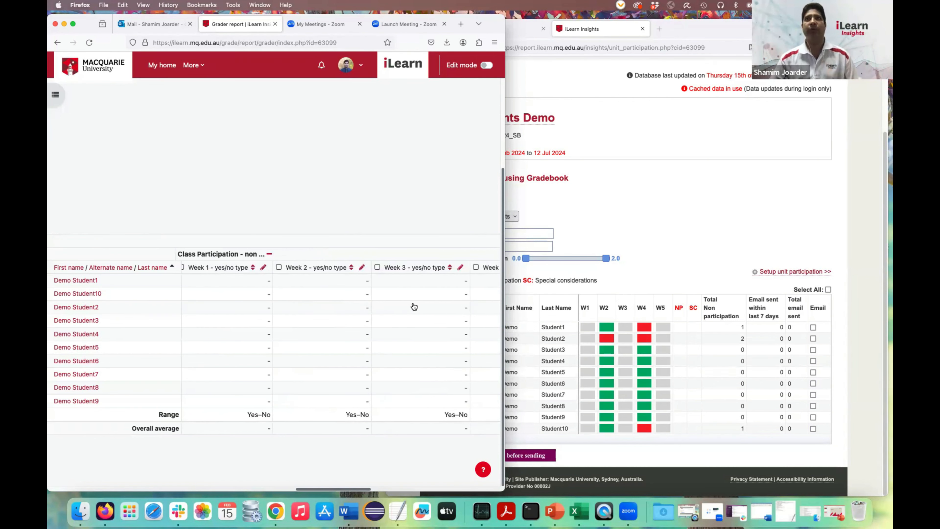
Review the value type participation columns in the grader report, and open the unit participation setup in iLearn Insights
scroll(377, 310, "left", 5)
scroll(376, 310, "left", 5)
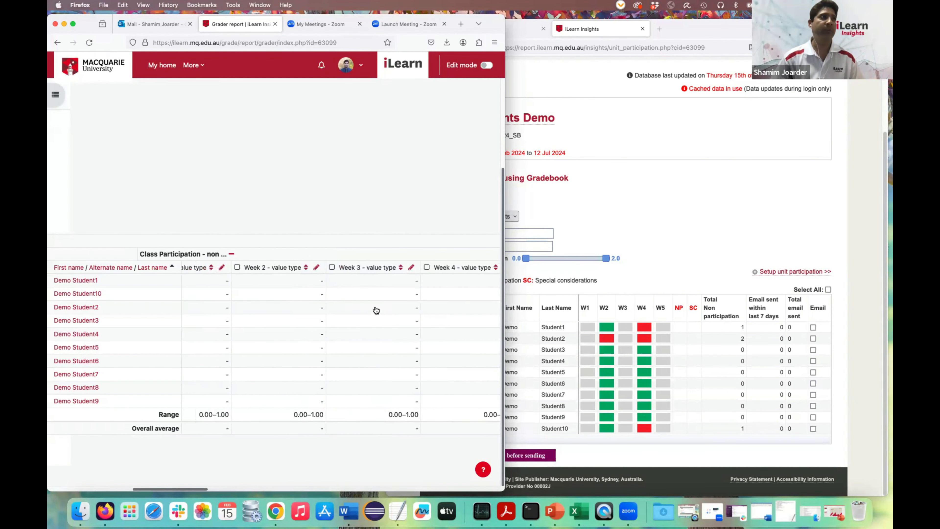
scroll(376, 310, "left", 3)
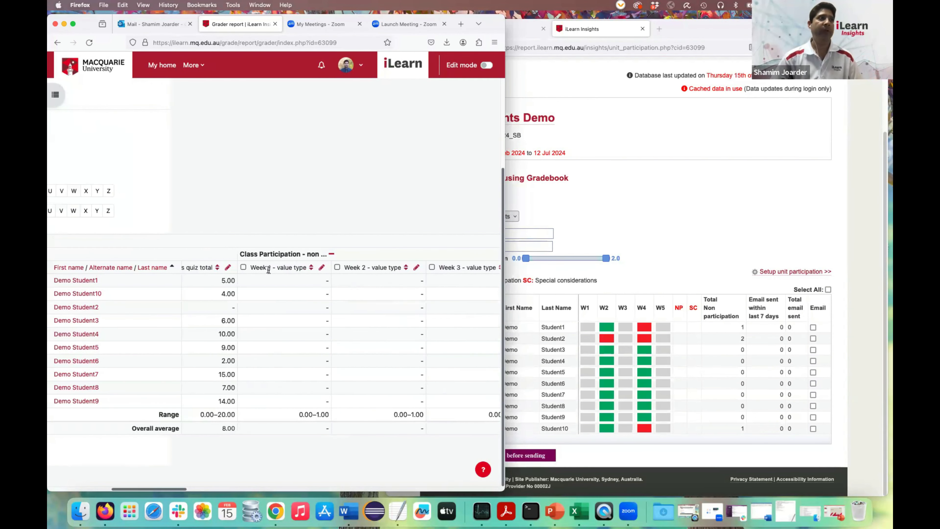
scroll(270, 269, "right", 3)
left_click(600, 198)
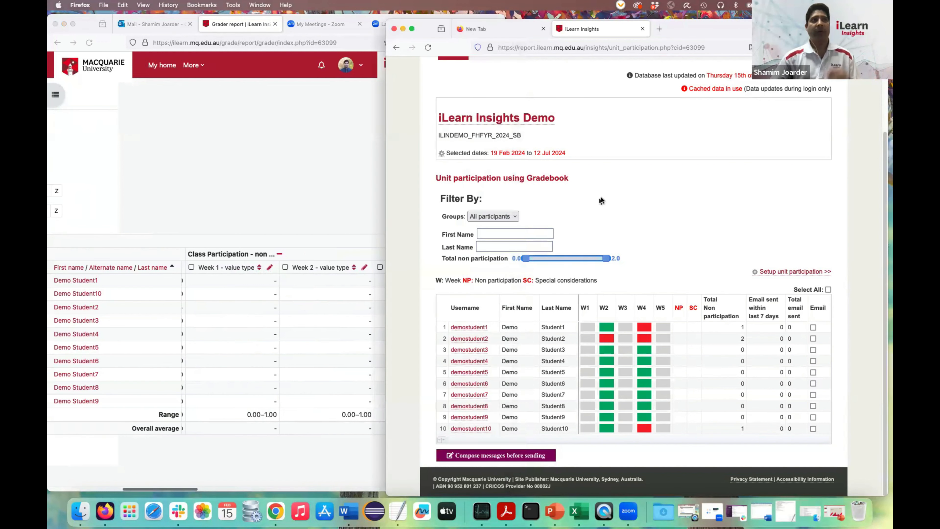
left_click(797, 273)
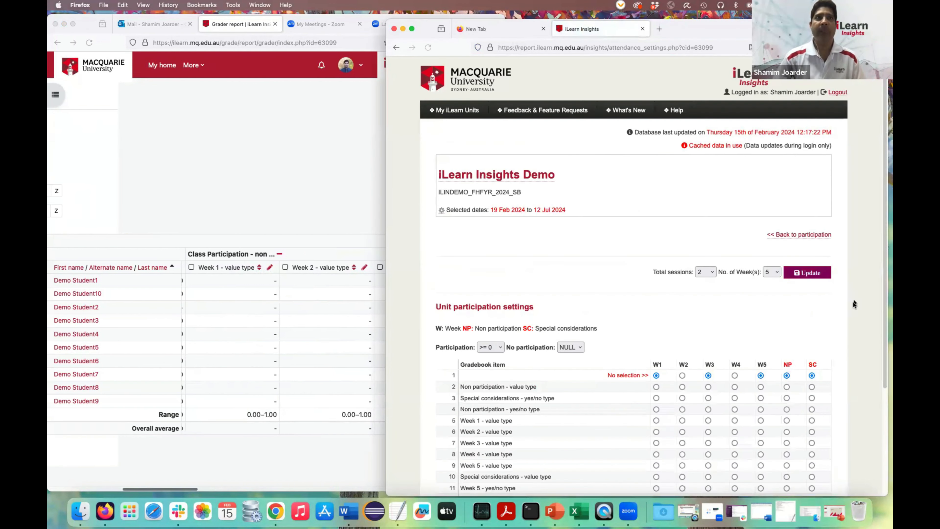
Map W2 to Week 2 - value type and W4 to Week 4 - value type, and update the attendance settings
scroll(853, 301, "down", 2)
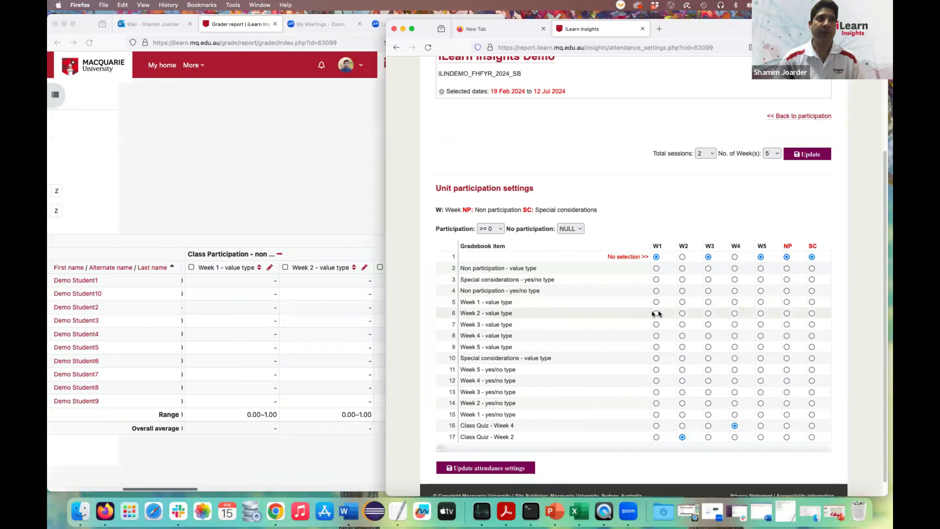
left_click(682, 313)
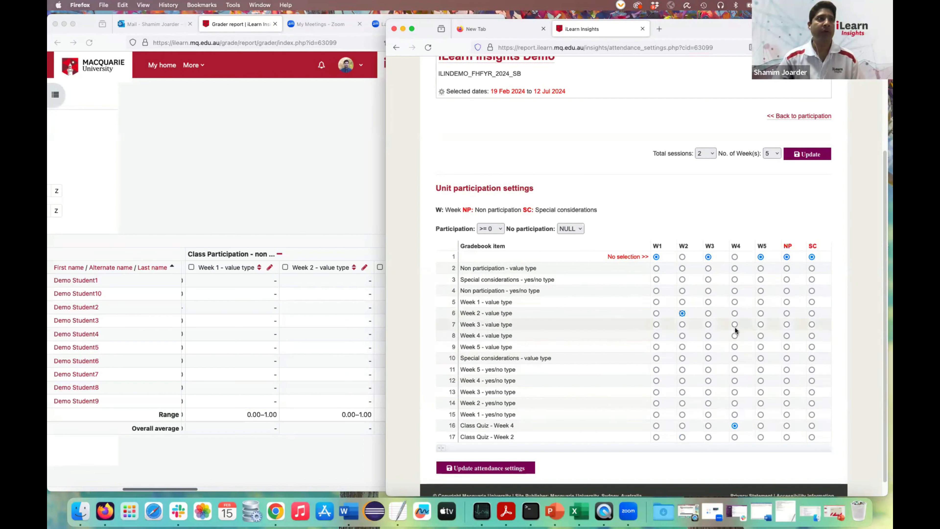
left_click(735, 335)
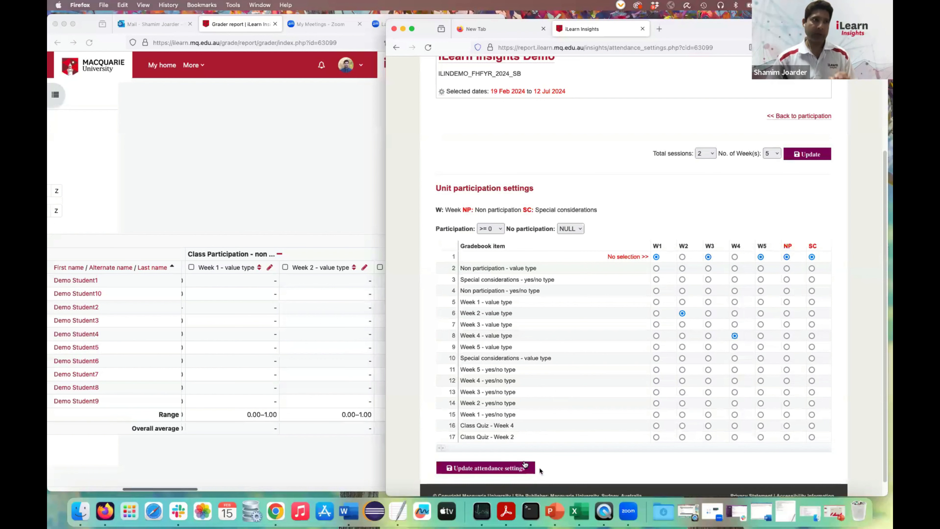
left_click(497, 469)
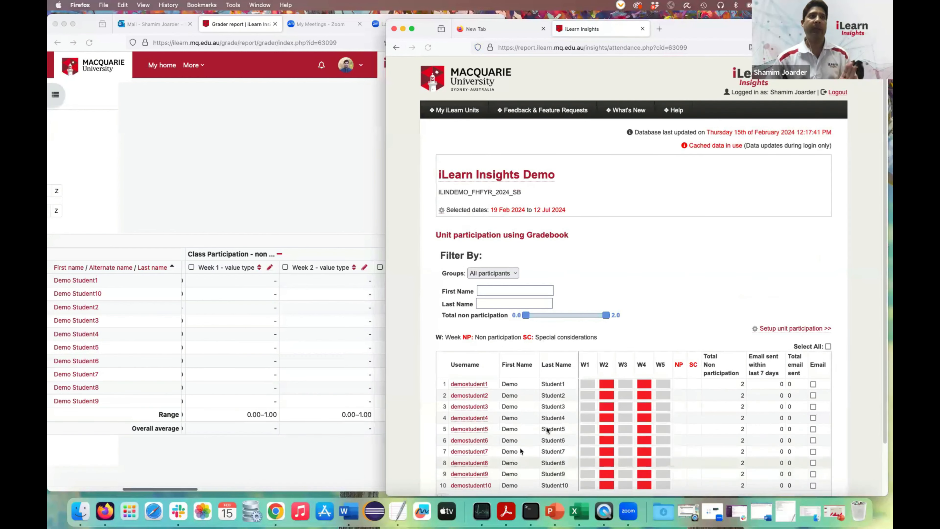
scroll(677, 294, "down", 2)
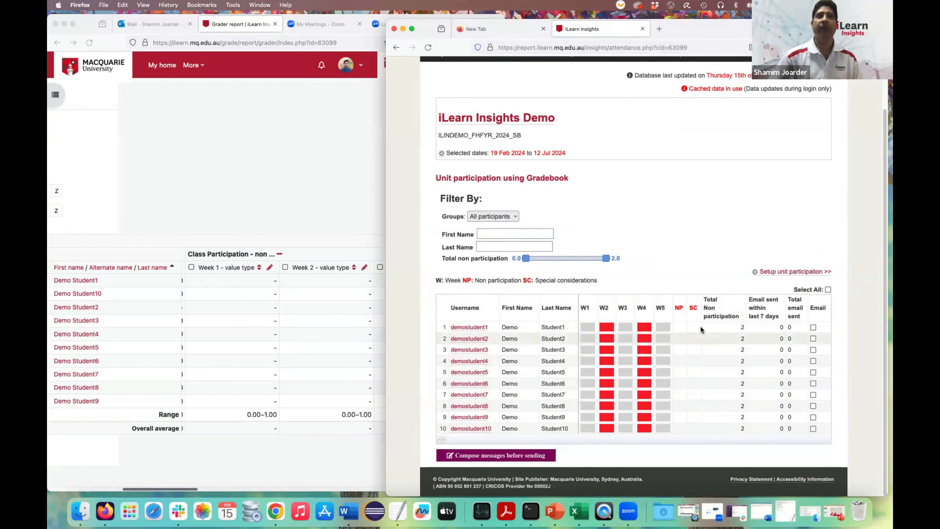
In the unit participation setup, set Participation to = 1 and No participation to the option after NULL, and update the attendance settings
left_click(824, 271)
scroll(842, 276, "down", 1)
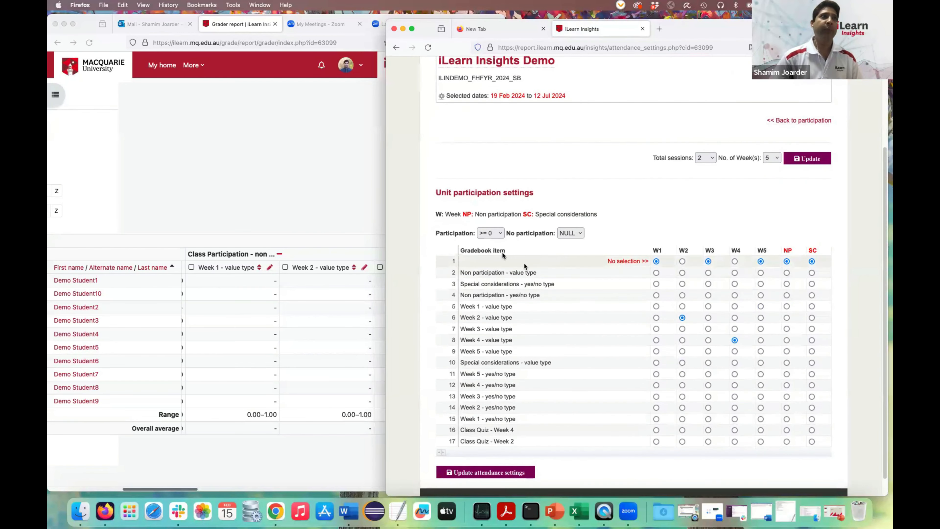
left_click(498, 233)
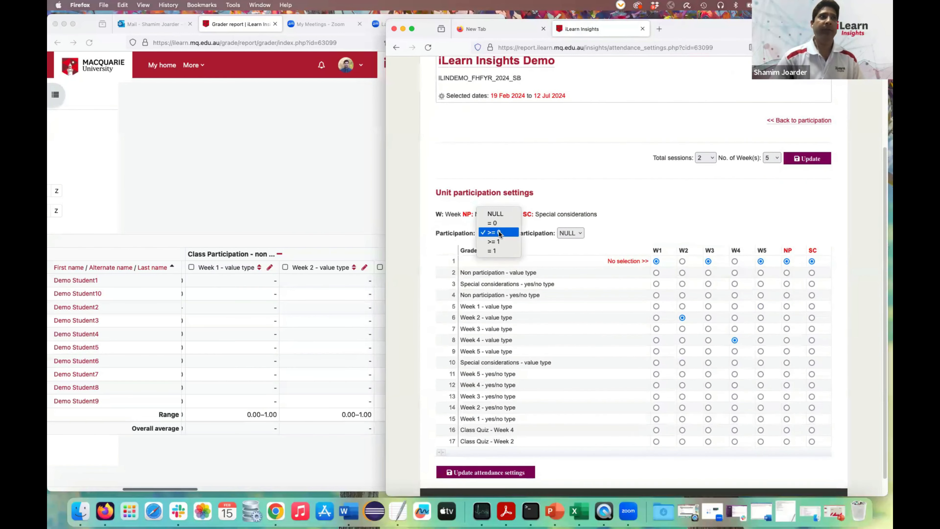
left_click(500, 252)
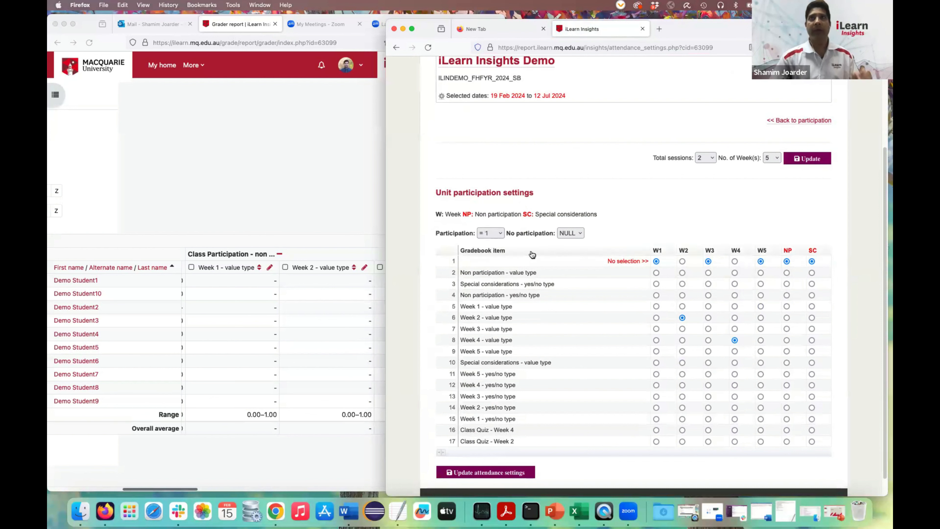
left_click(581, 234)
left_click(575, 241)
left_click(517, 472)
scroll(765, 393, "down", 3)
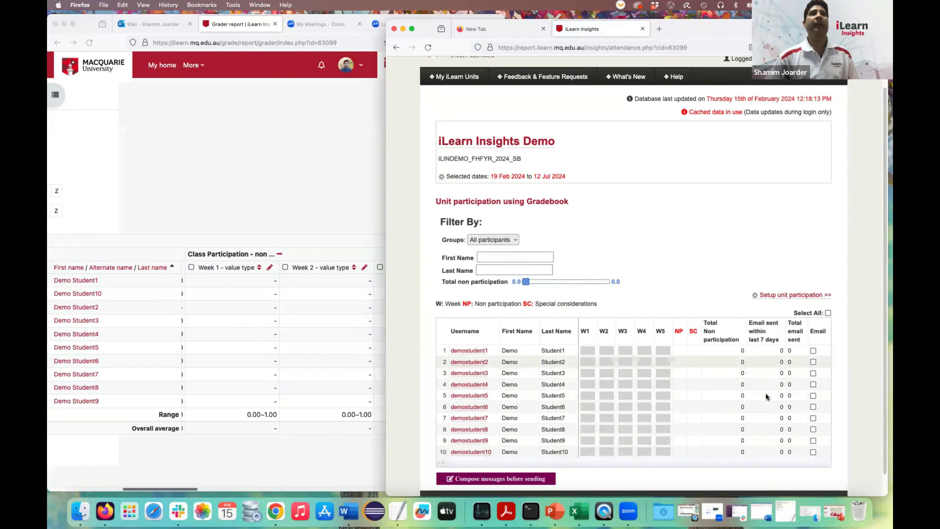
scroll(765, 393, "down", 1)
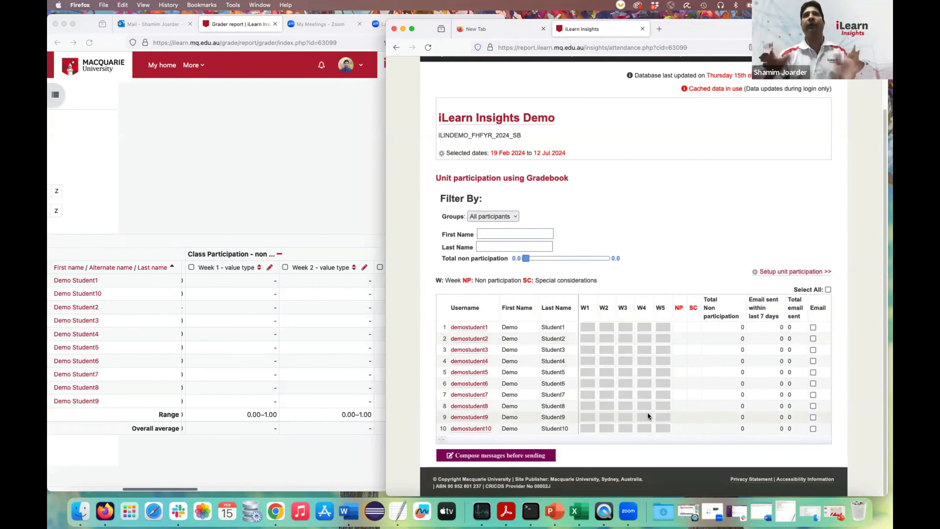
Switch to the iLearn grader report and filter it to Group 1
left_click(268, 201)
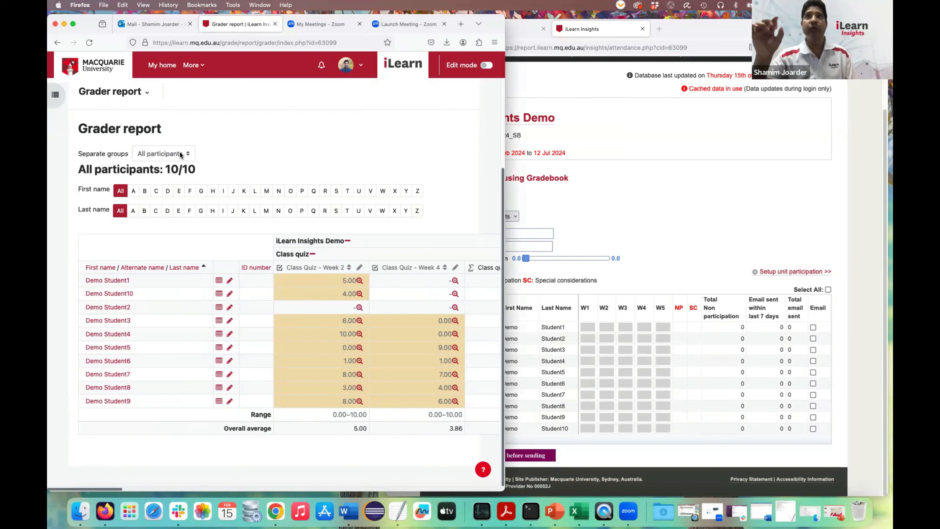
left_click(181, 154)
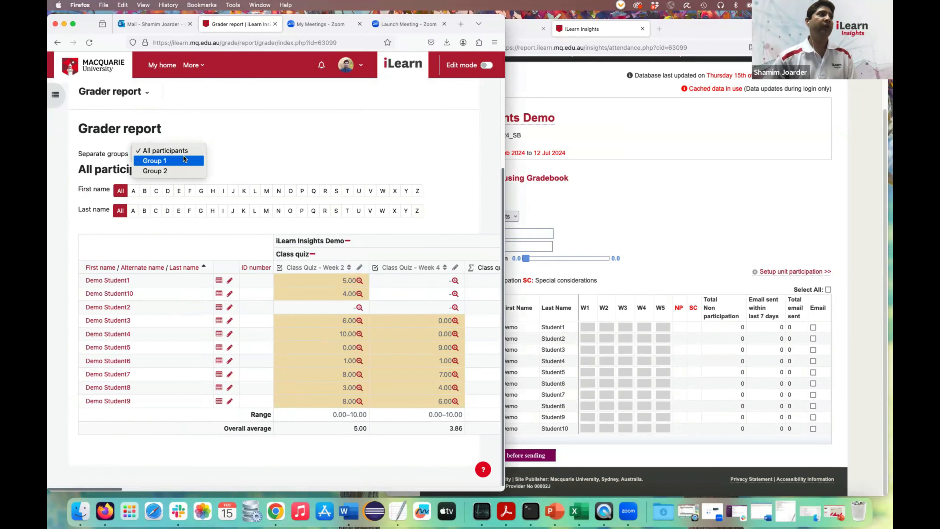
left_click(181, 161)
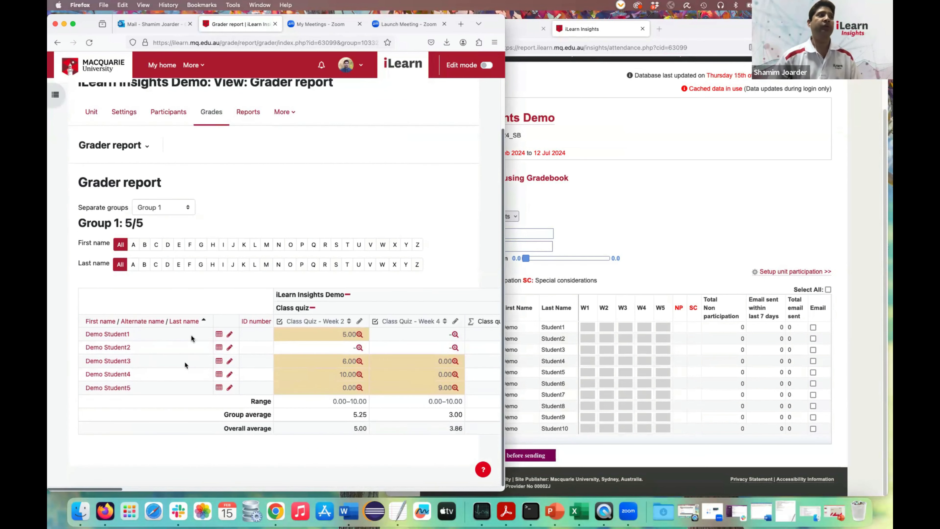
scroll(314, 336, "right", 10)
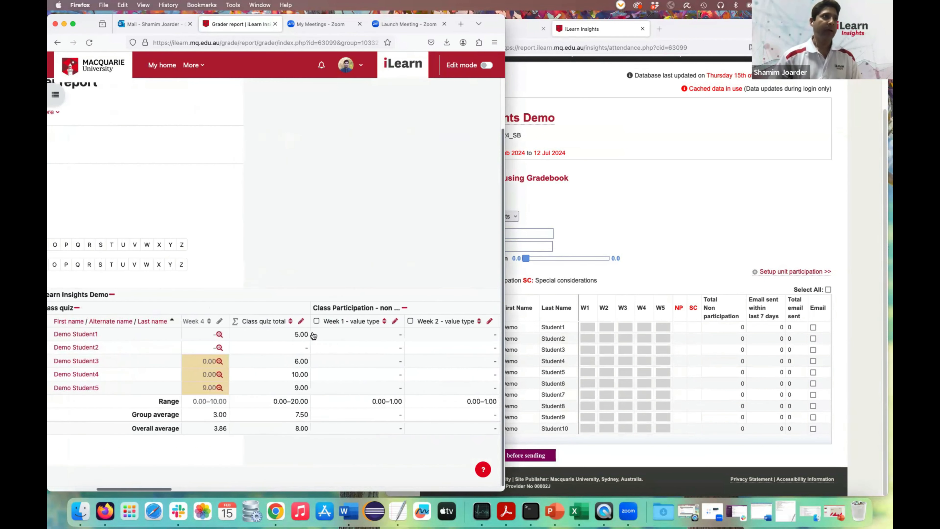
scroll(313, 336, "left", 2)
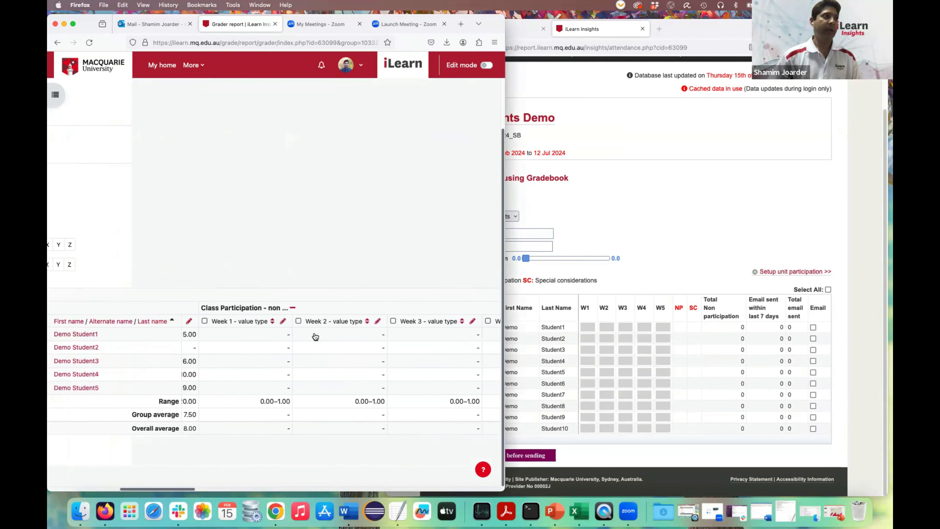
Turn on edit mode in the Group 1 grader report
left_click(488, 65)
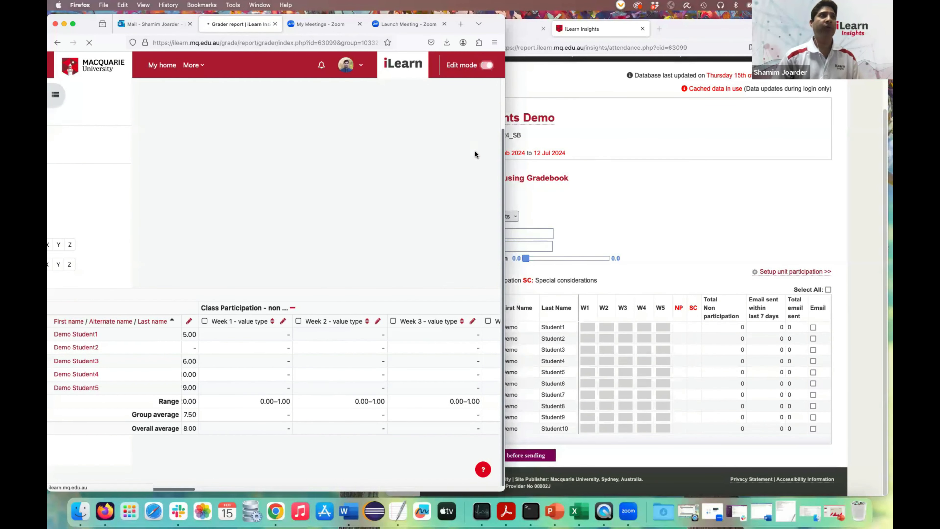
scroll(469, 194, "down", 5)
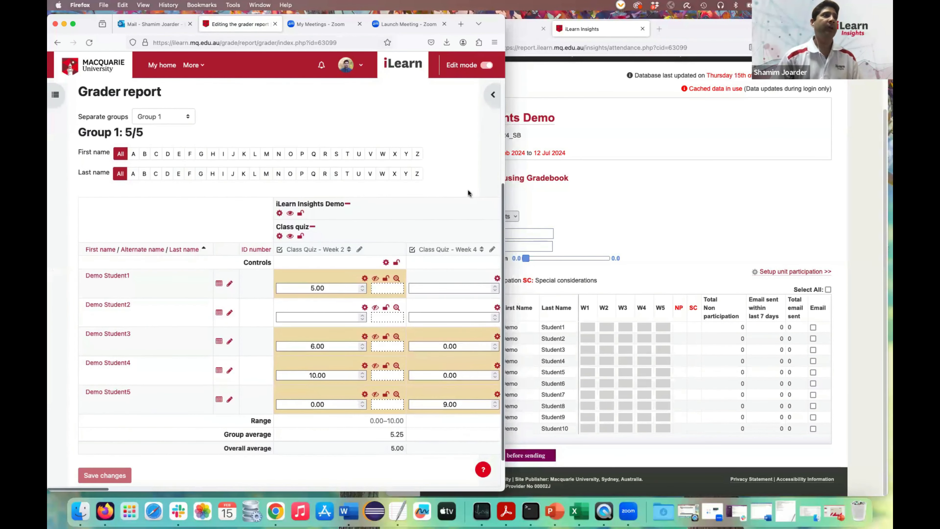
scroll(468, 193, "right", 3)
scroll(467, 193, "right", 10)
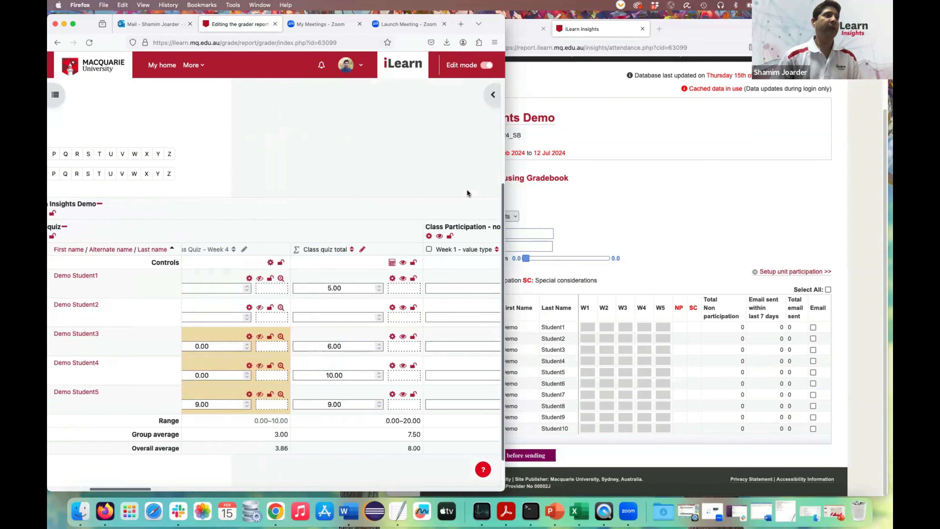
scroll(467, 189, "left", 5)
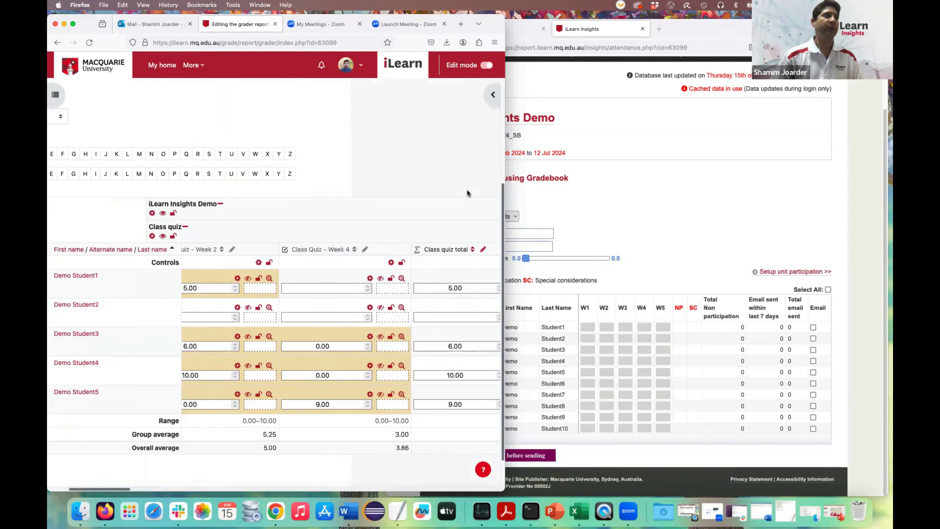
scroll(467, 189, "right", 10)
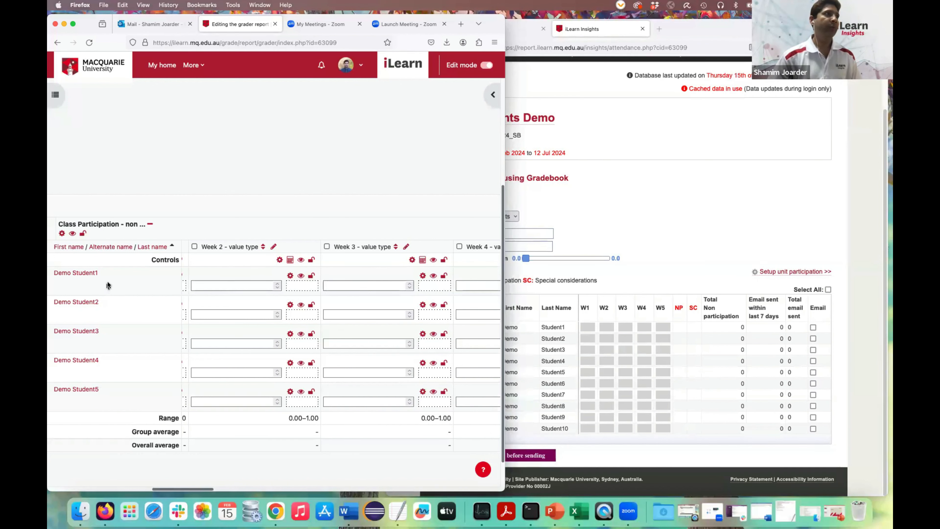
Grade the first listed student 1 for Week 2 - value type and 0 for Week 3 - value type
left_click(253, 285)
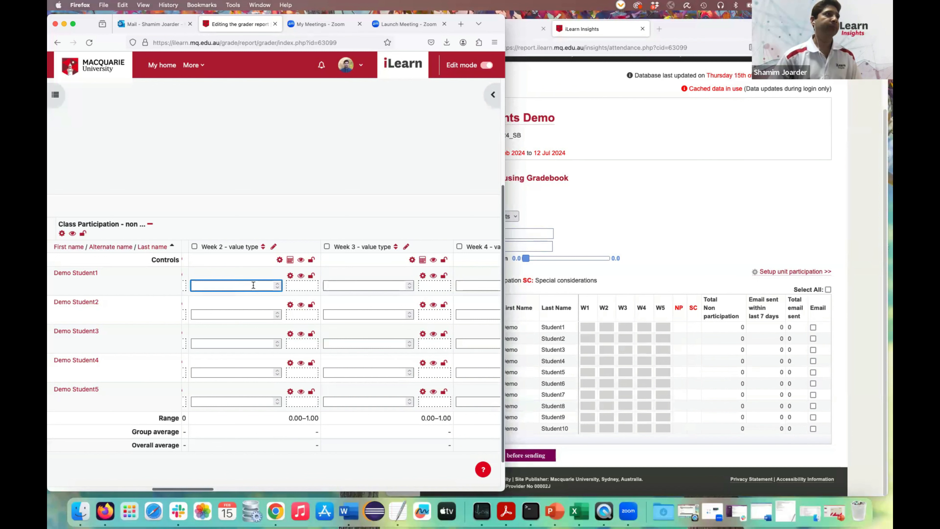
type("1")
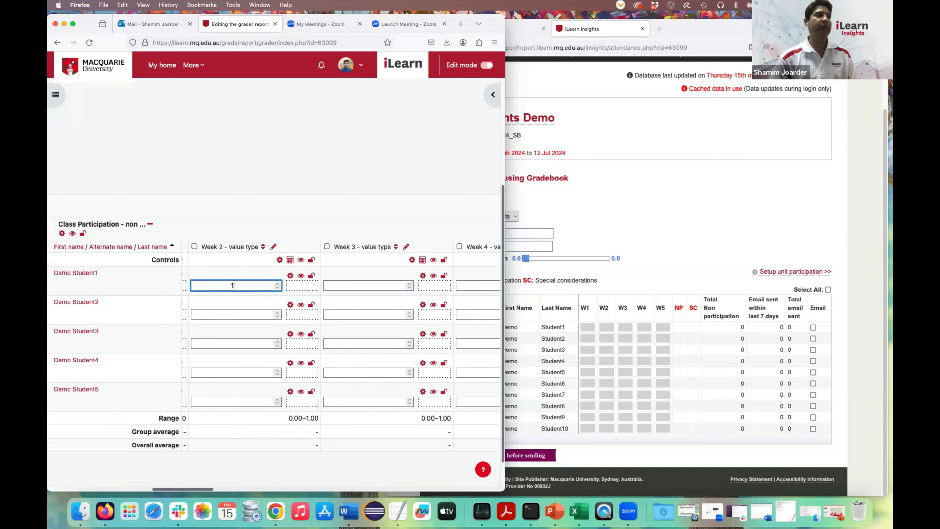
left_click(365, 288)
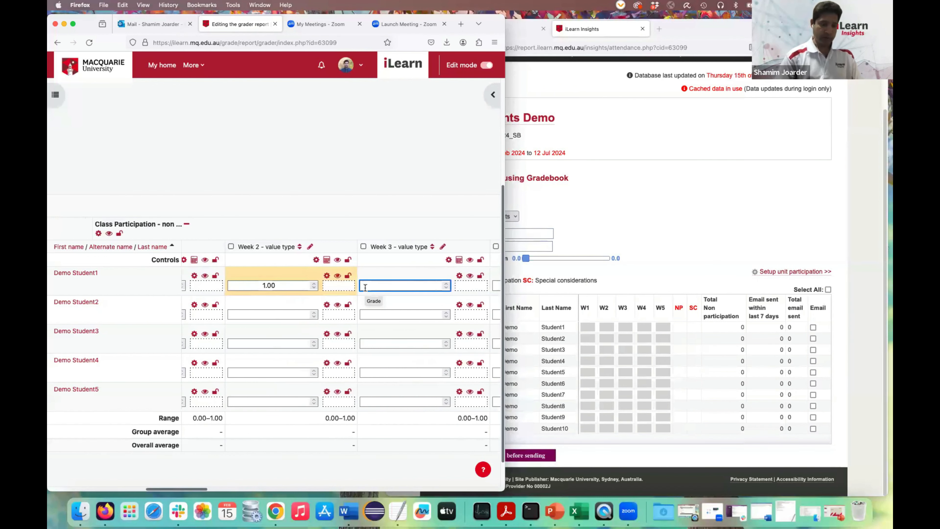
type("0")
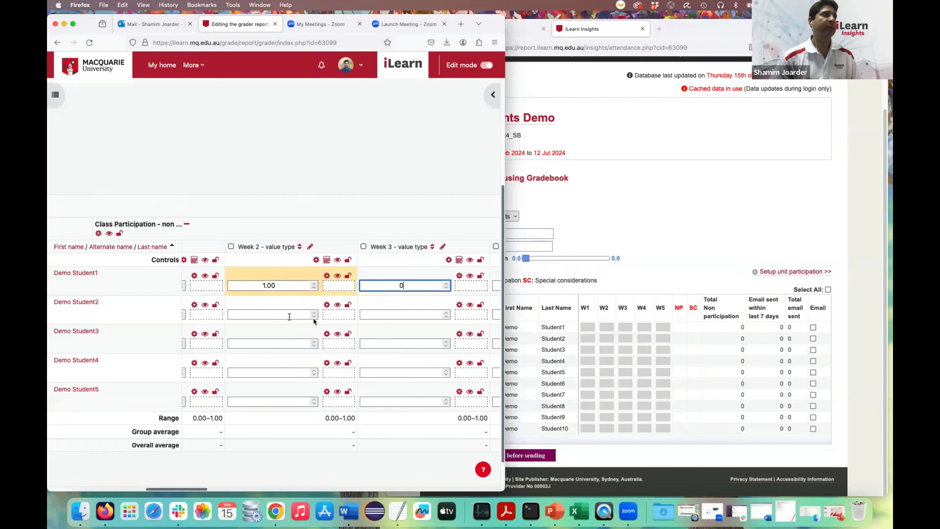
Grade the second listed student 0 for both Week 2 - value type and Week 3 - value type
left_click(259, 313)
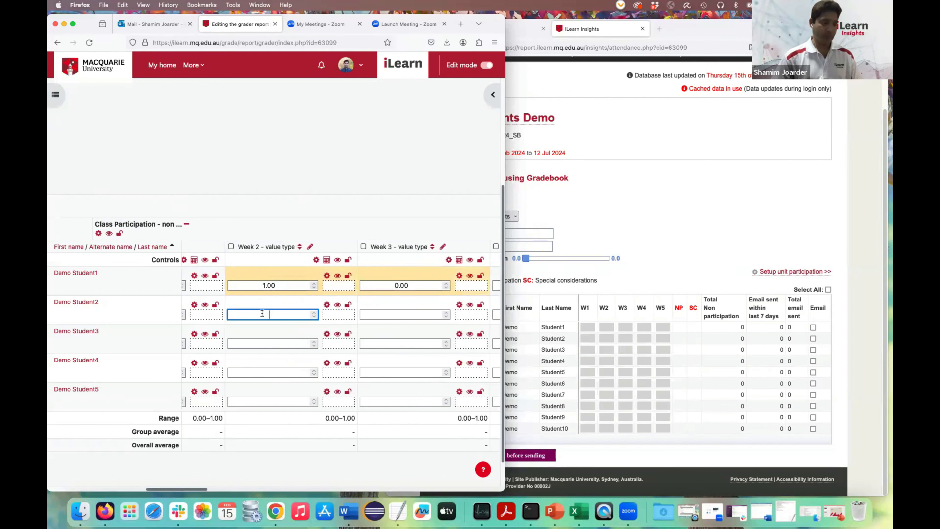
type("0")
key("Tab")
type("0")
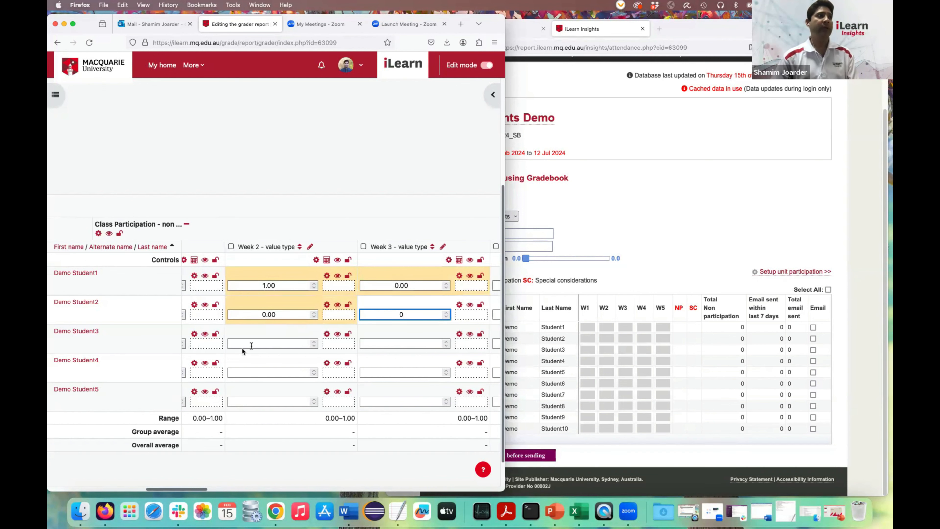
Grade the third listed student 1 for Week 2 - value type and 0 for Week 3 - value type
left_click(271, 344)
type("1")
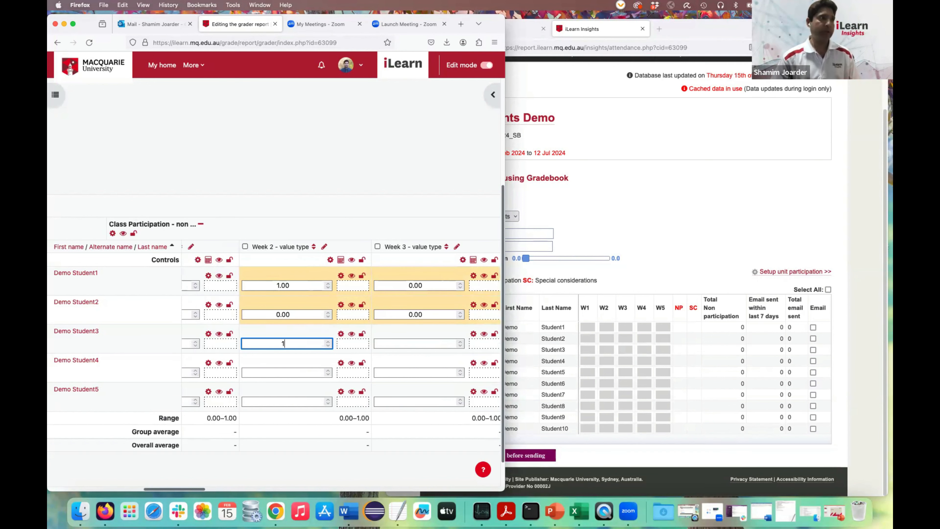
left_click(420, 344)
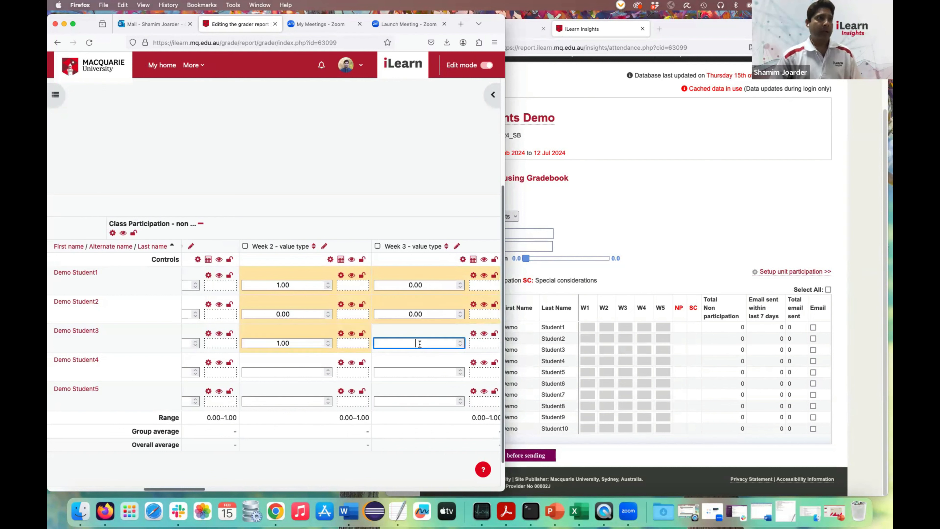
type("0")
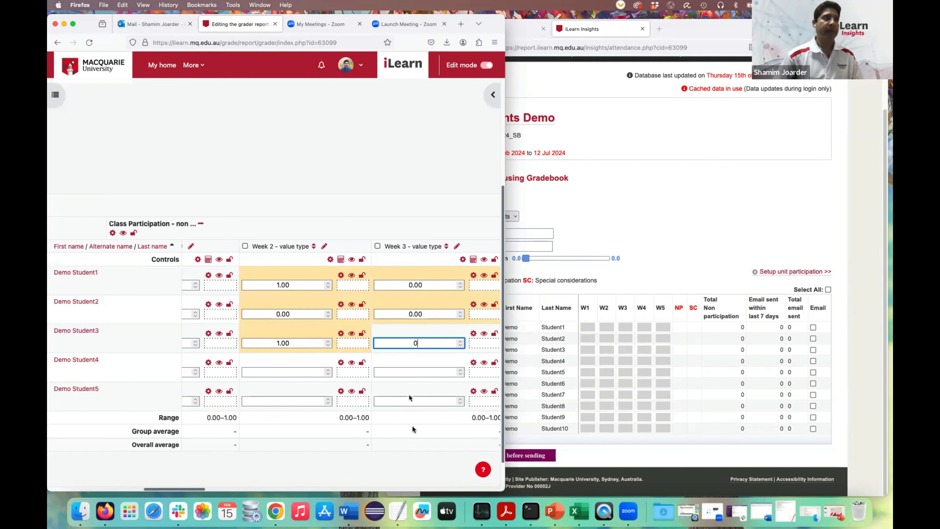
left_click(397, 463)
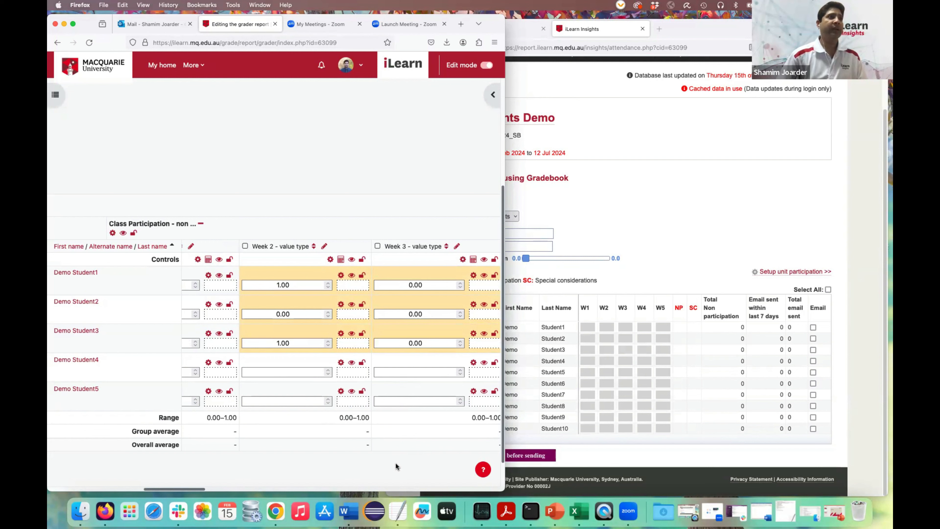
Switch to iLearn Insights and reload the unit participation report without resending the form
left_click(644, 210)
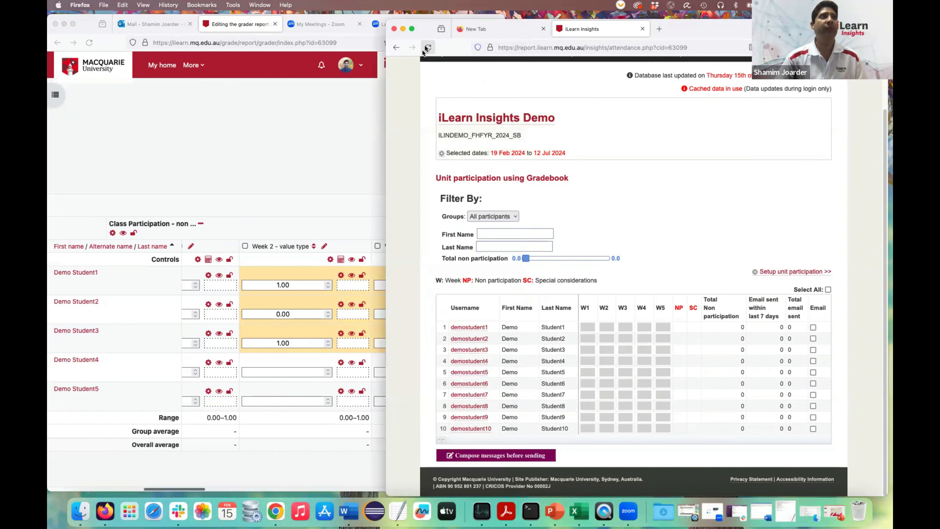
left_click(429, 47)
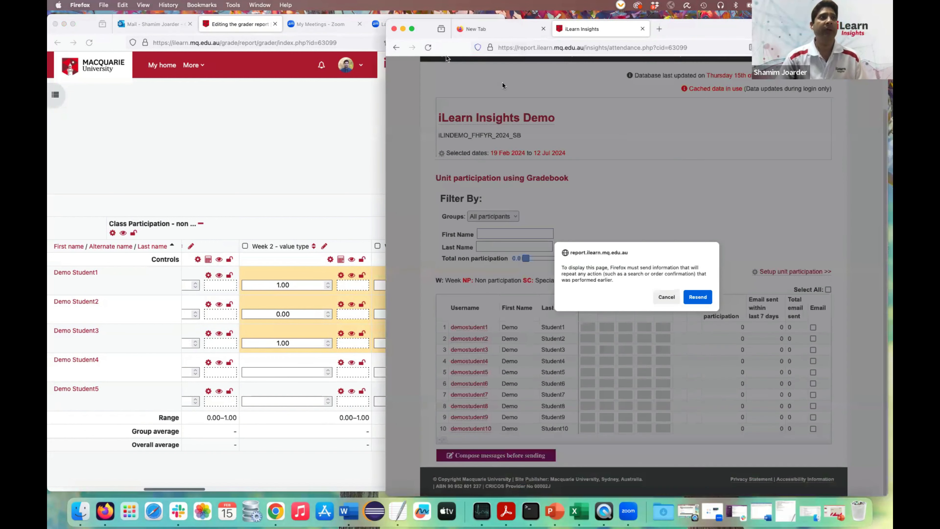
left_click(668, 298)
left_click(682, 48)
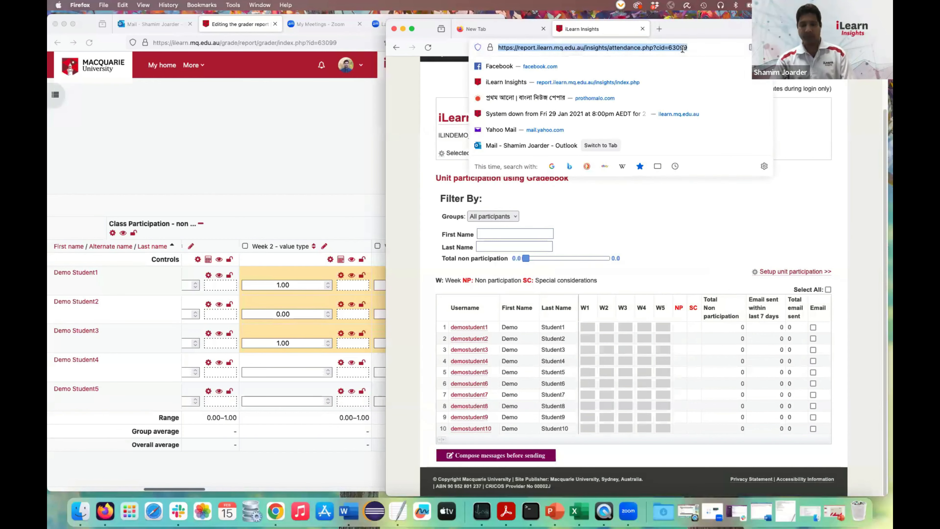
key("Return")
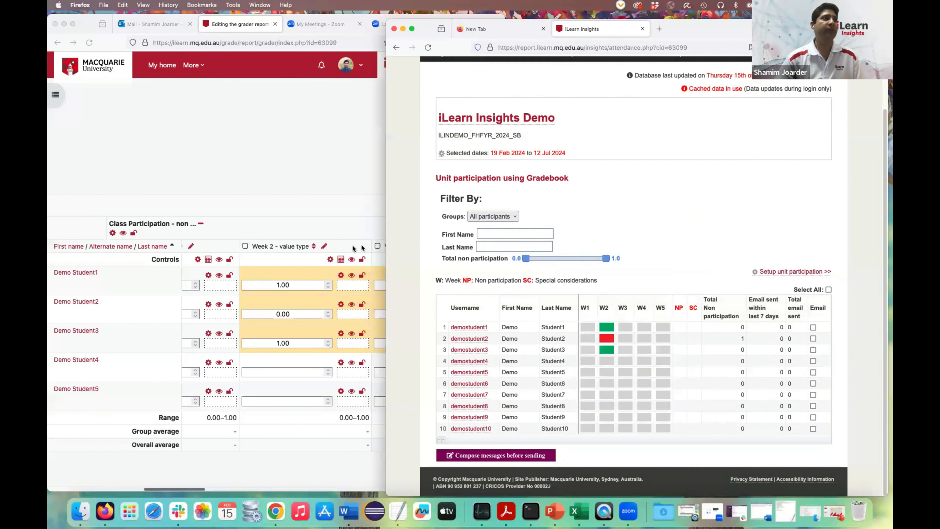
In the grader report, grade the first three listed students 0, 1 and 0 for Week 4 - value type
left_click(295, 187)
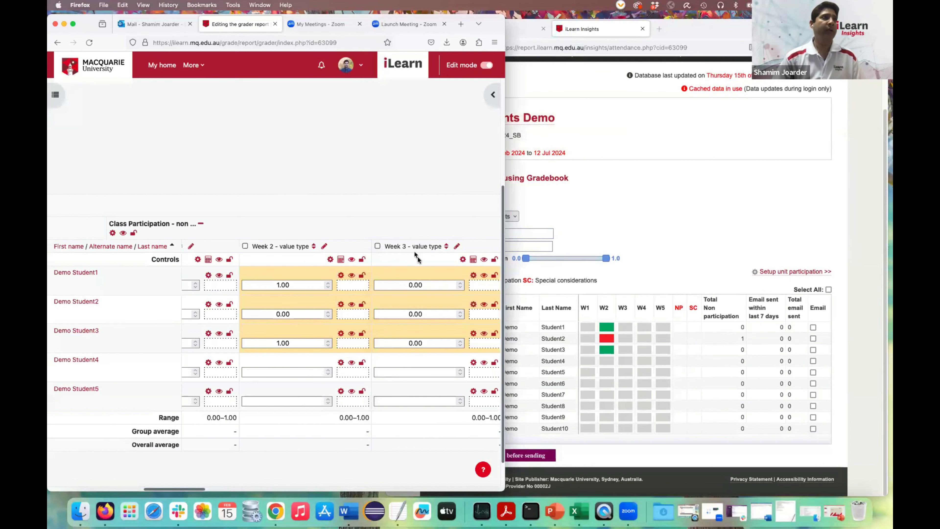
scroll(426, 263, "right", 3)
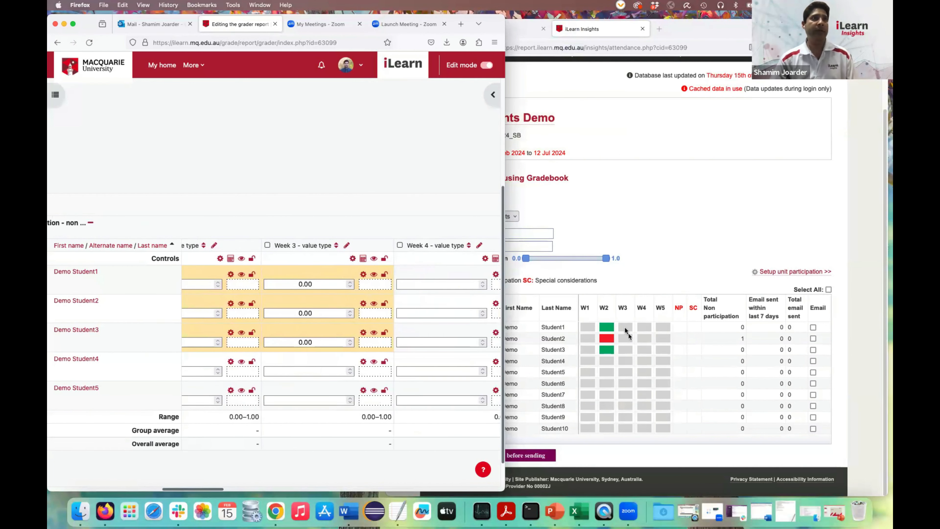
left_click(447, 283)
type("0")
left_click(453, 312)
type("1")
left_click(453, 339)
type("0")
left_click(430, 135)
Reload the participation report in iLearn Insights and compare its weekly cells with the grader report's value type grades
left_click(561, 53)
left_click(575, 47)
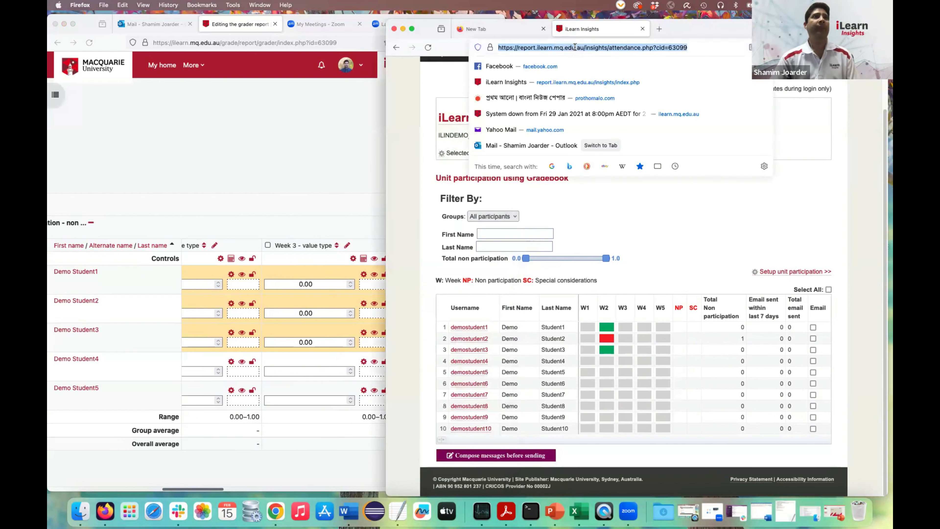
key("Return")
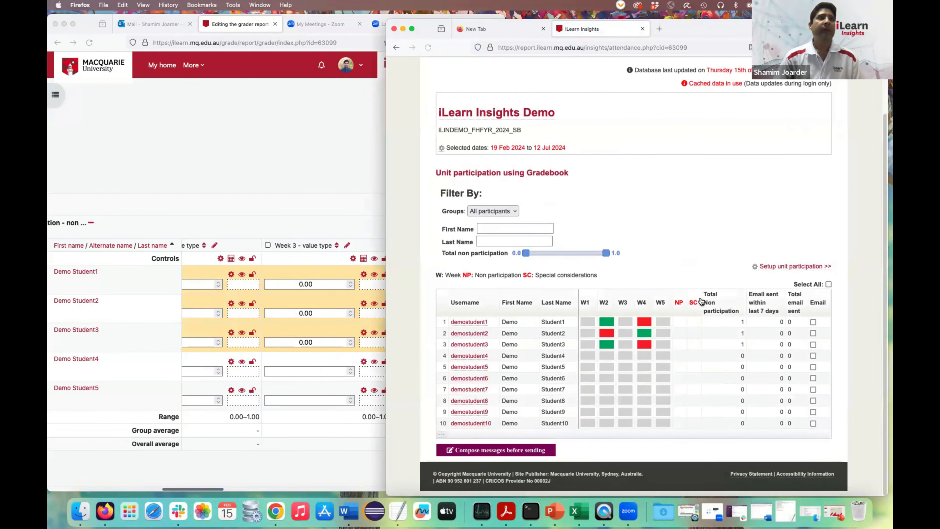
left_click(319, 179)
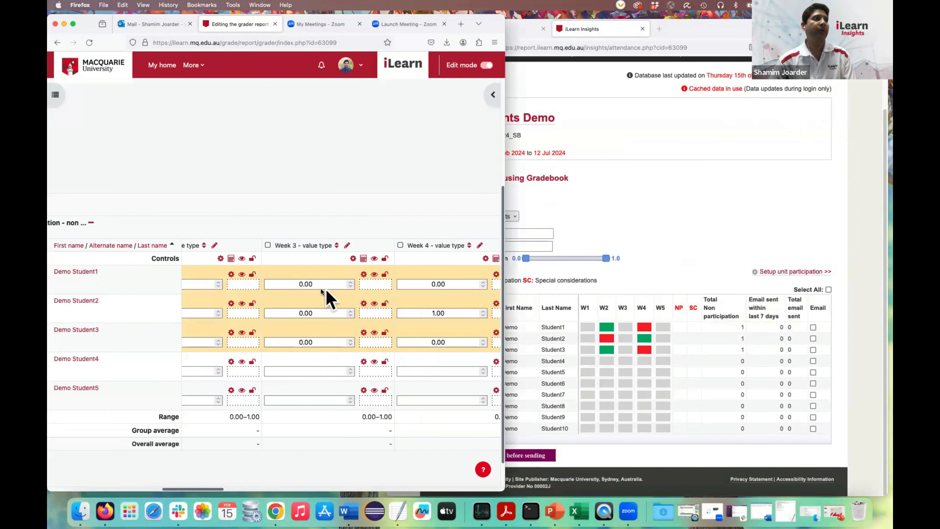
scroll(248, 278, "left", 4)
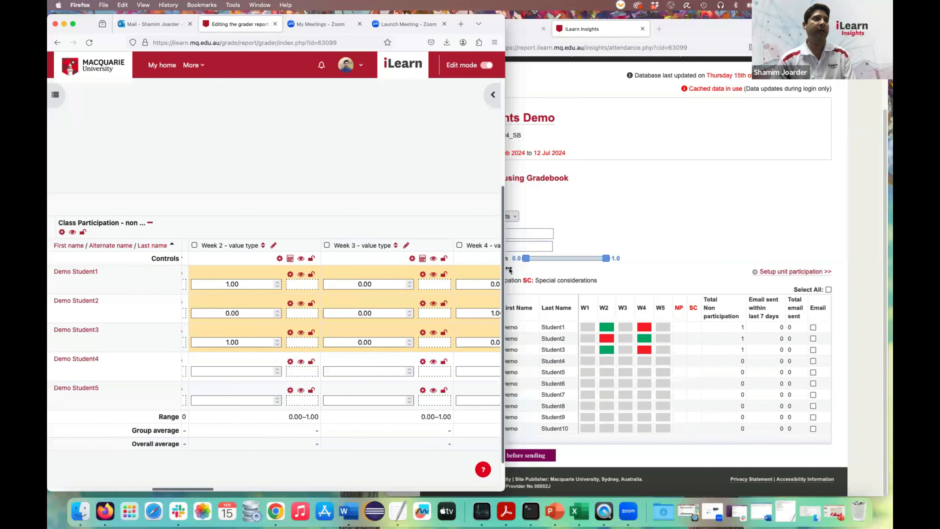
scroll(505, 267, "up", 1)
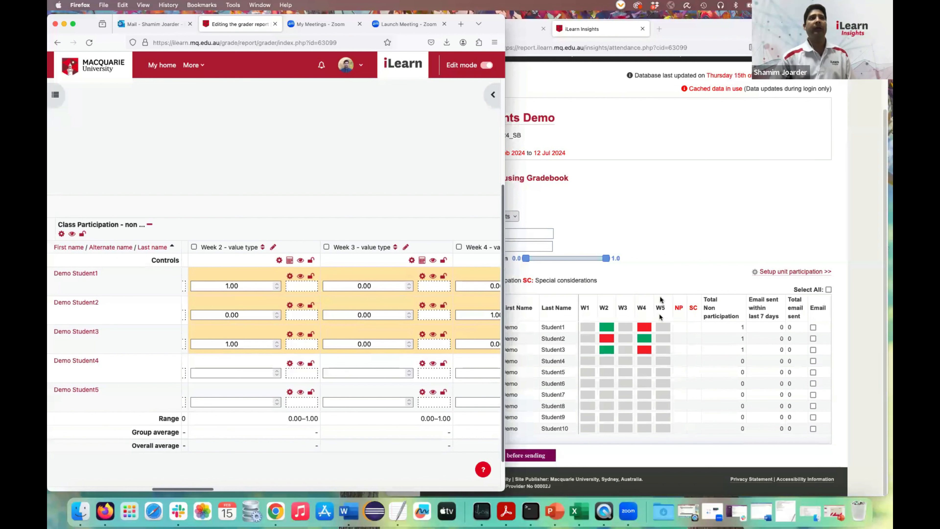
In the unit participation settings, set the No participation criterion to NULL and update the attendance settings
left_click(673, 215)
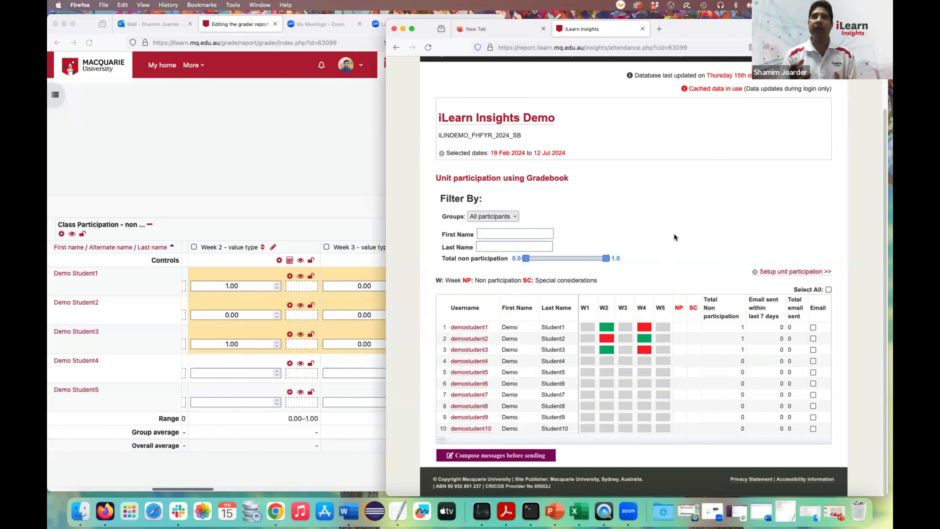
left_click(781, 273)
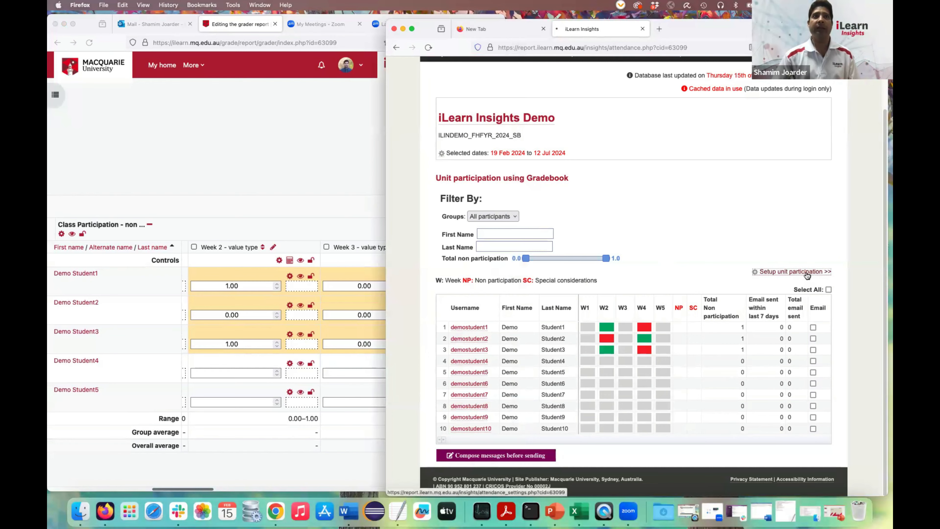
scroll(849, 332, "down", 3)
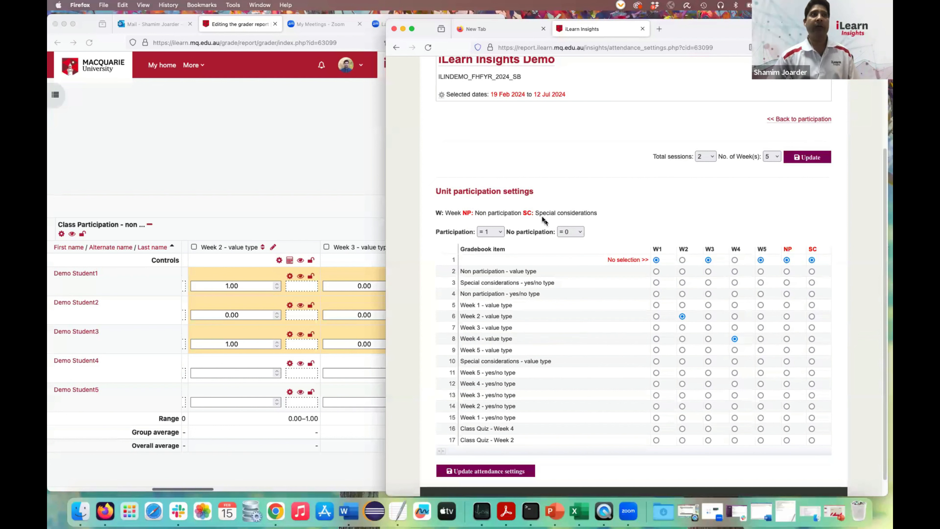
left_click(580, 233)
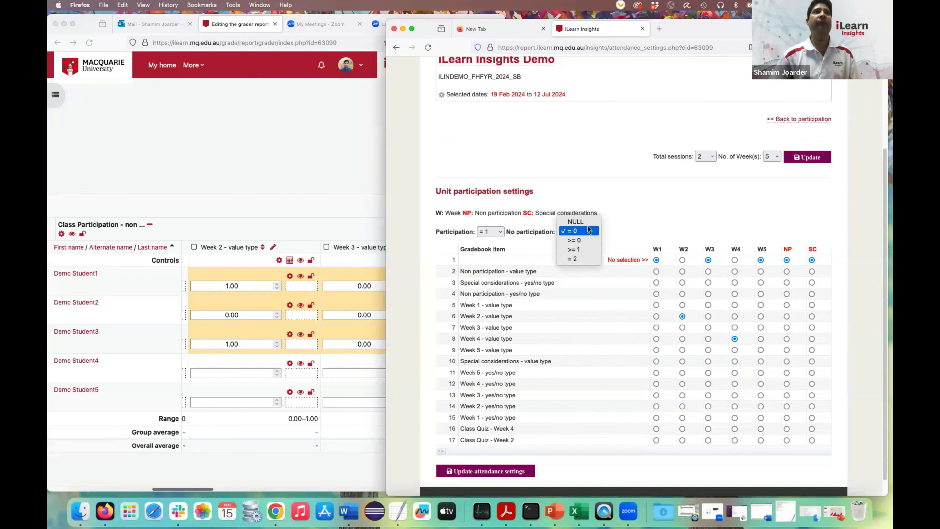
left_click(586, 222)
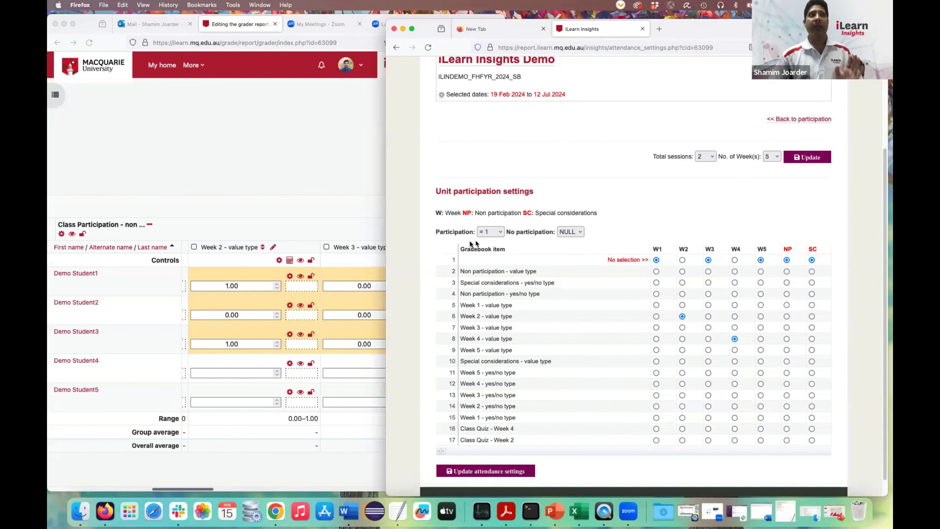
left_click(520, 471)
Clear the Week 4 - value type grades of the first and third listed students in the grader report
left_click(322, 123)
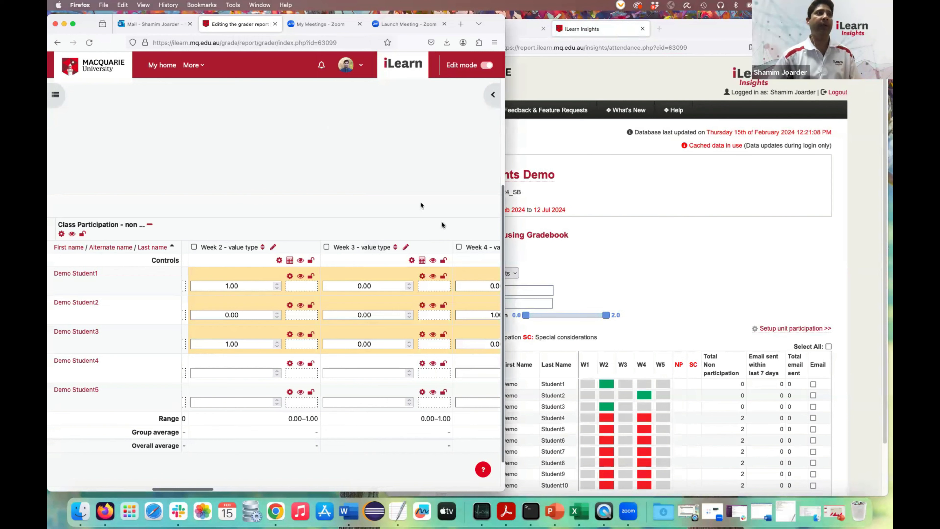
scroll(451, 268, "right", 3)
left_click(413, 287)
left_click_drag(411, 285, 365, 286)
key("BackSpace")
left_click_drag(411, 343, 358, 343)
key("BackSpace")
Clear the second listed student's Week 2 - value type grade
scroll(277, 335, "left", 5)
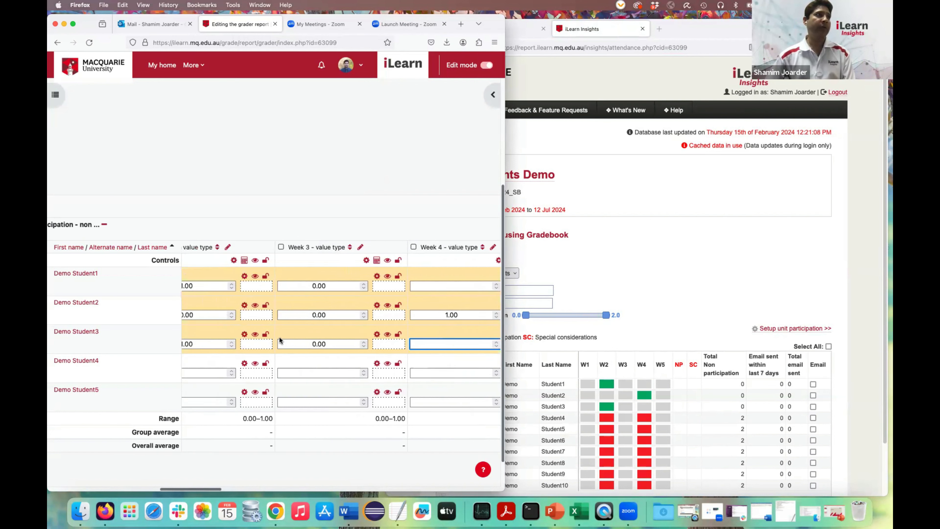
left_click(260, 310)
left_click_drag(261, 310, 199, 310)
key("BackSpace")
left_click(305, 162)
Reload the iLearn Insights participation report and review how the cleared grades are marked for Weeks 2 and 4
left_click(520, 166)
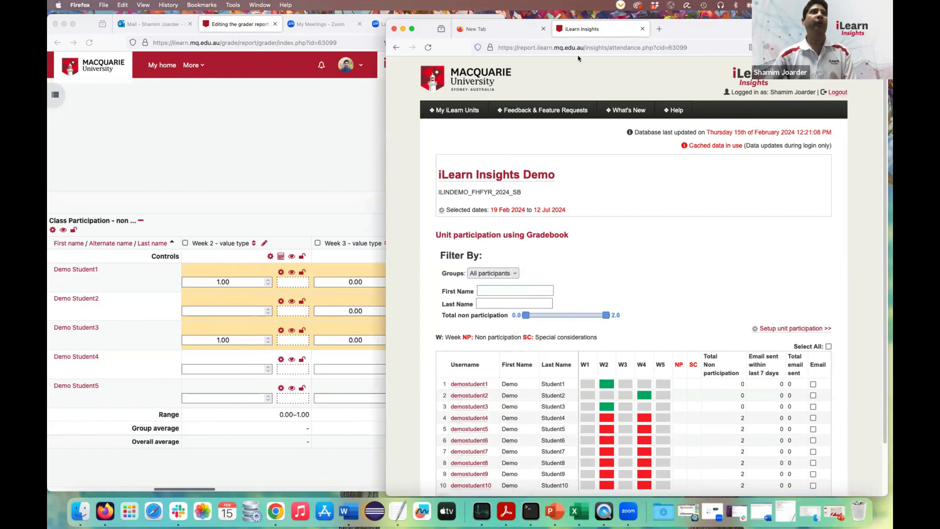
left_click(580, 47)
key("Return")
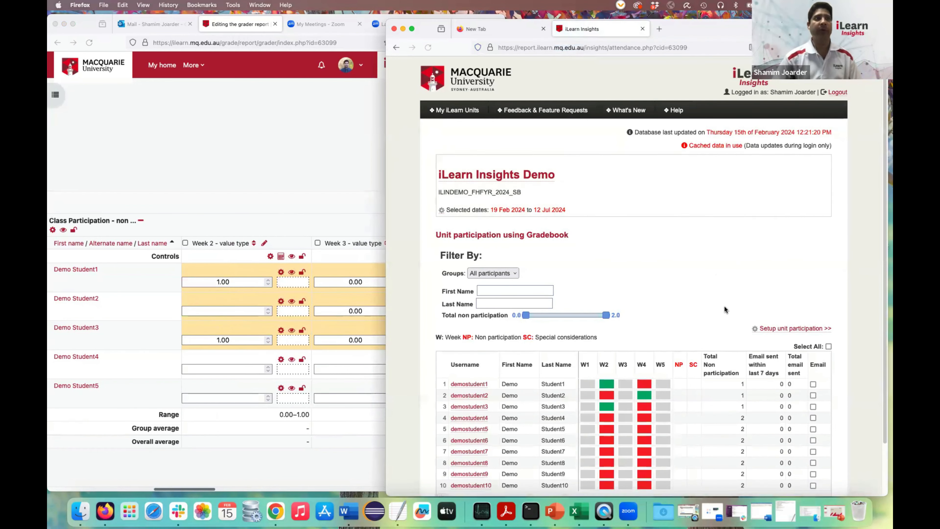
scroll(569, 331, "down", 2)
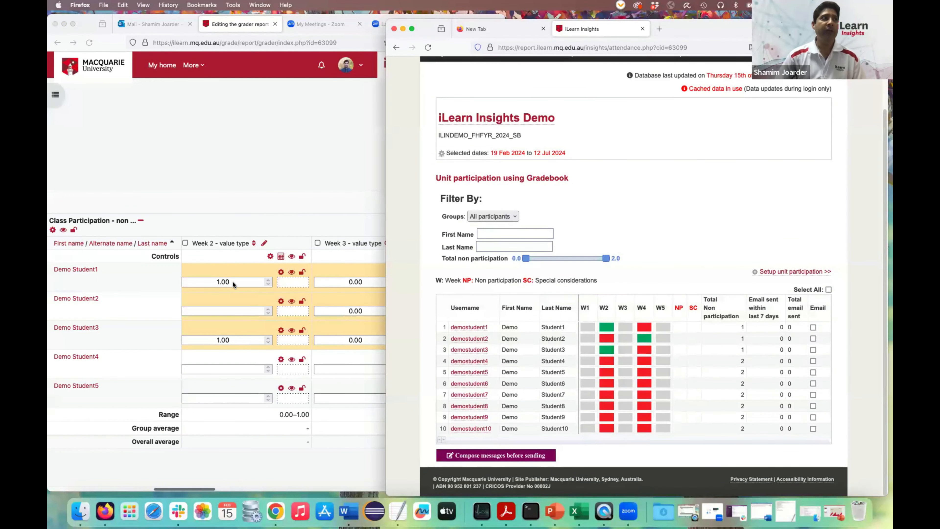
Switch the grader report to Group 2 and bring its Week 2 - value type grades into view
scroll(241, 281, "left", 3)
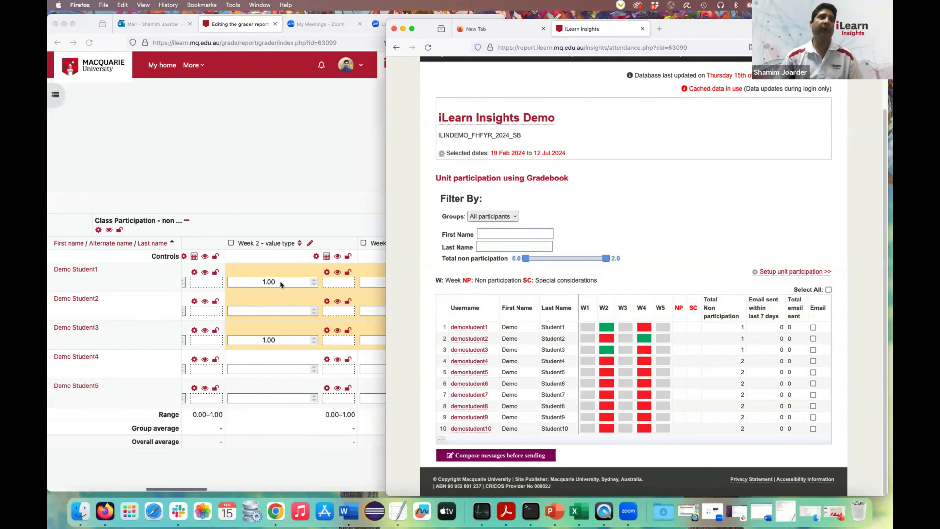
left_click(293, 156)
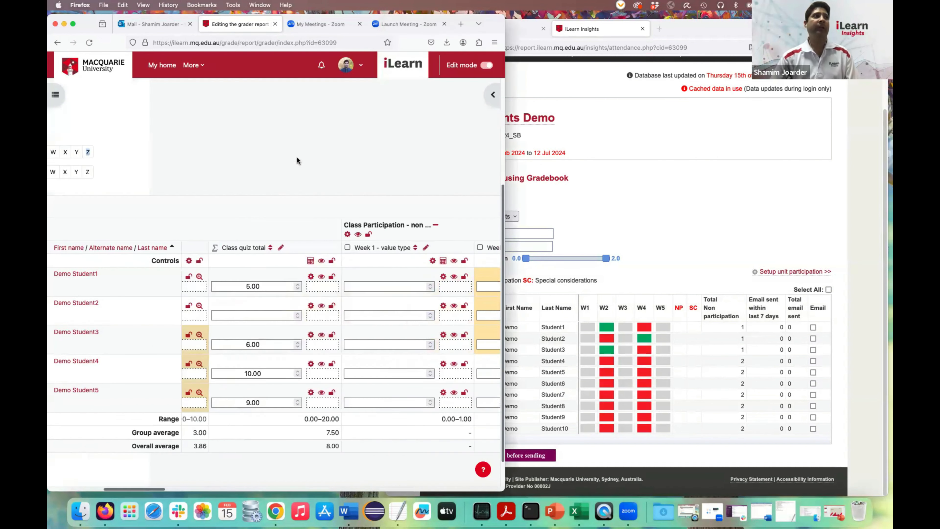
left_click(188, 118)
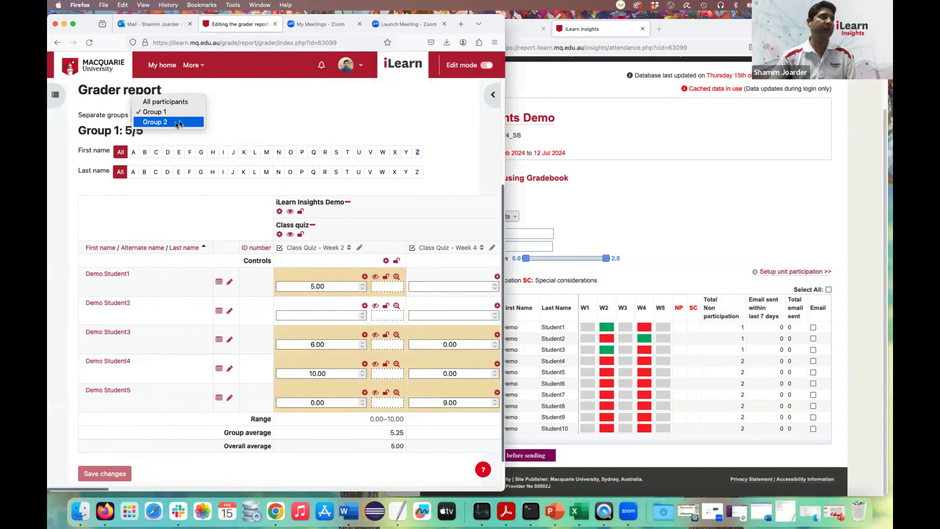
left_click(178, 123)
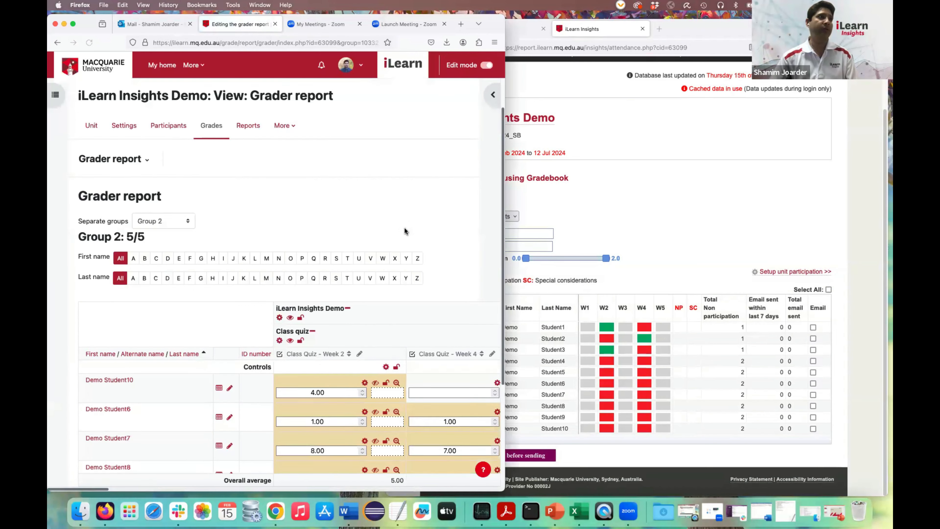
scroll(405, 229, "down", 5)
scroll(400, 297, "right", 6)
scroll(396, 340, "right", 8)
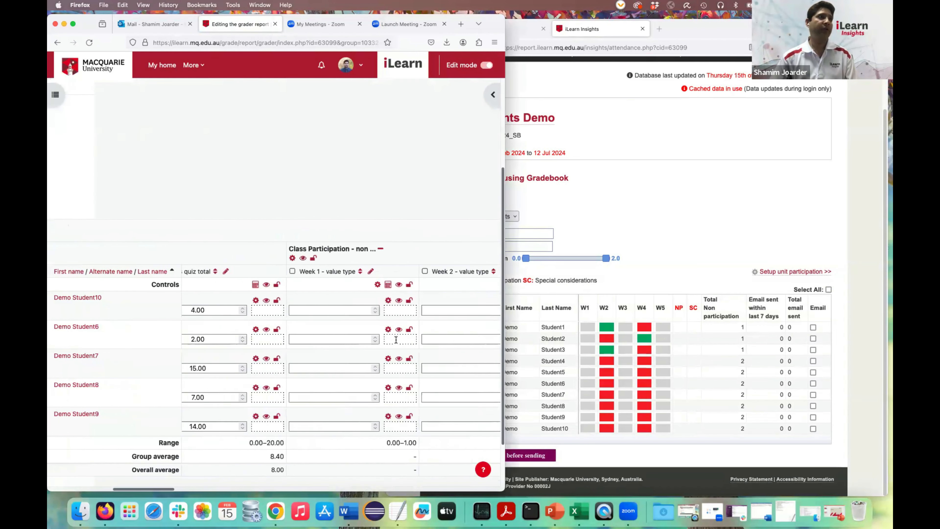
scroll(397, 341, "down", 1)
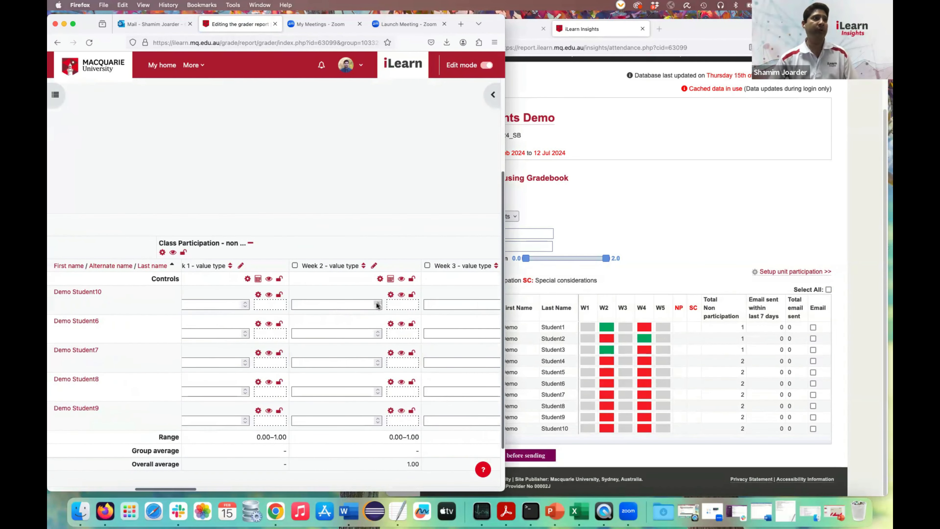
Filter the iLearn Insights participation report to Group 2
left_click(624, 239)
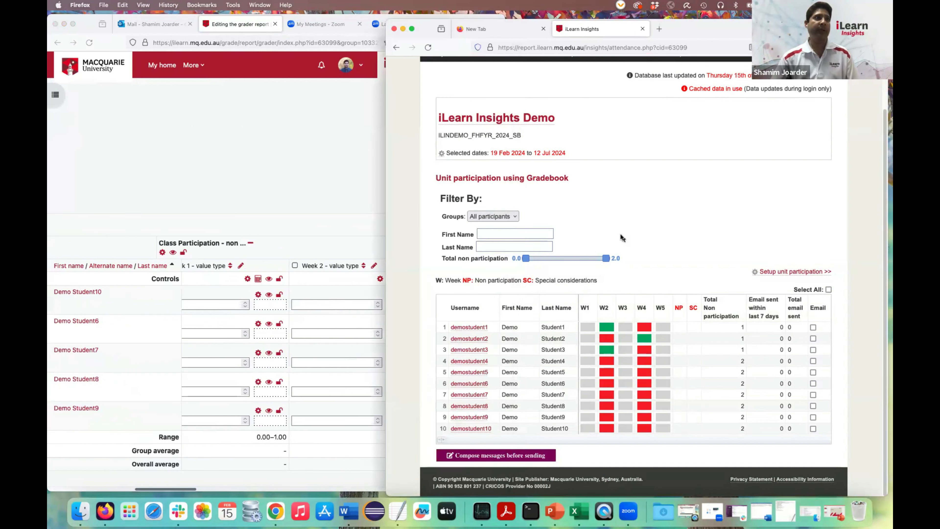
left_click(513, 216)
left_click(508, 225)
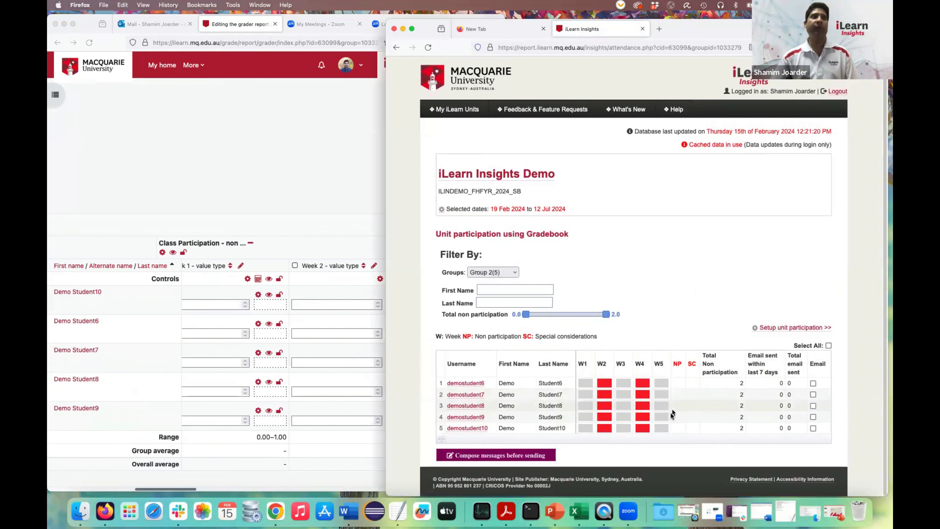
In the grader report, grade the second and fifth listed students 1 for Week 2 - value type and the fourth 1 for Week 3 - value type
left_click(306, 153)
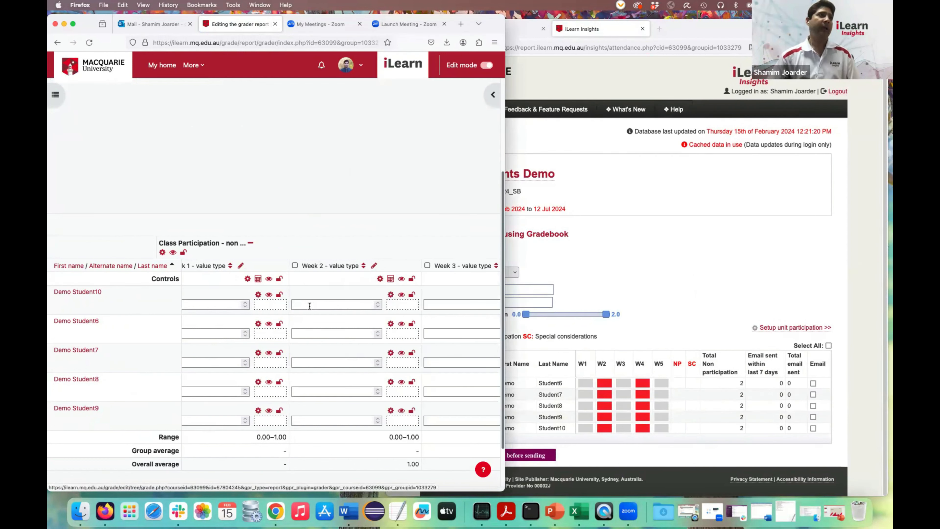
scroll(312, 307, "left", 2)
scroll(312, 306, "right", 1)
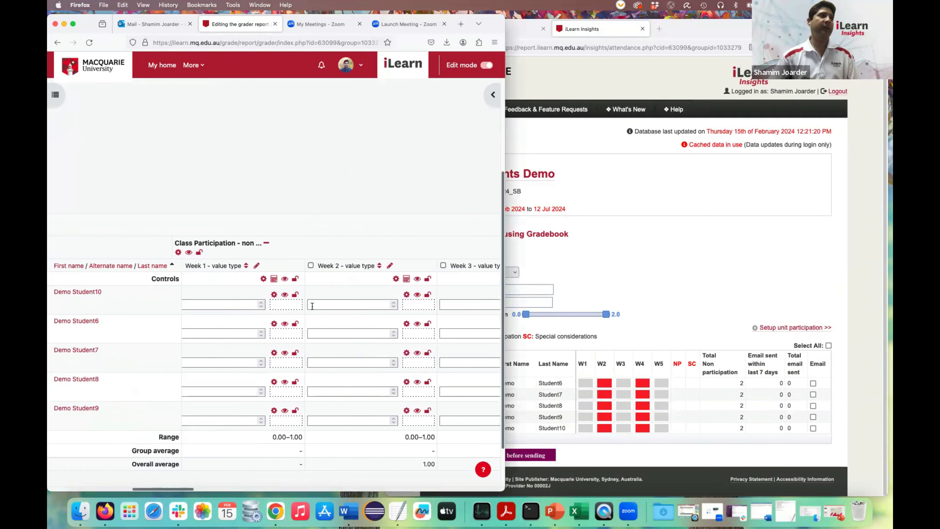
left_click(380, 333)
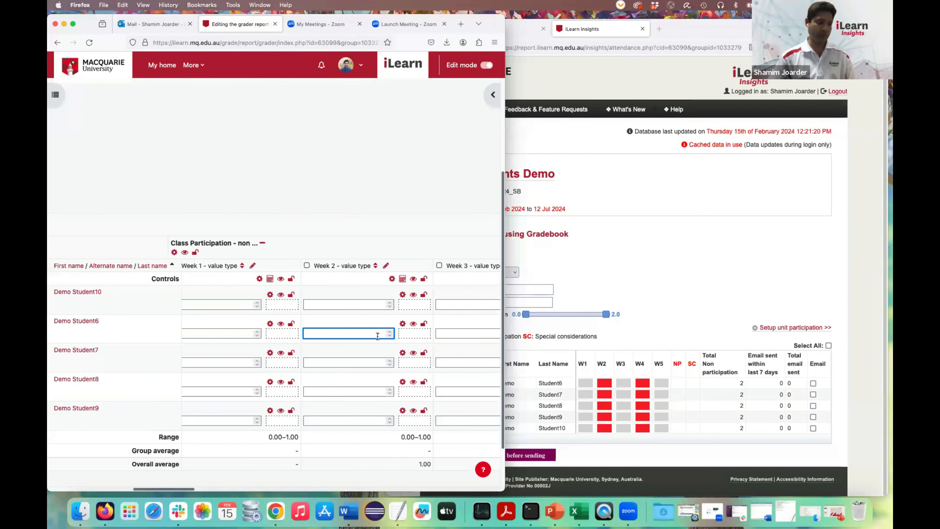
type("1")
scroll(370, 372, "right", 5)
left_click(395, 391)
type("1")
left_click(300, 419)
type("1")
left_click(376, 142)
Reload the Group 2 participation report in iLearn Insights and check its weekly participation
left_click(659, 167)
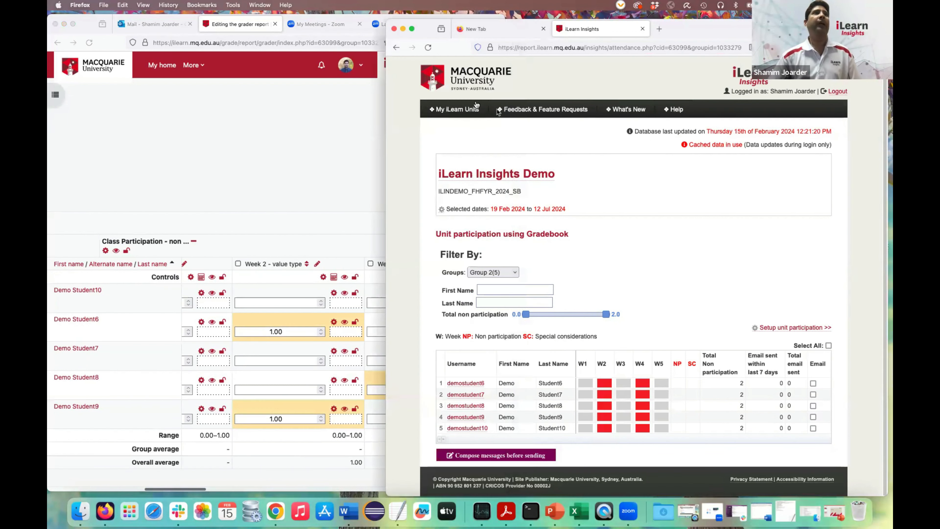
left_click(429, 47)
scroll(692, 278, "down", 1)
scroll(693, 283, "up", 1)
Set the fourth listed Group 2 student's Week 3 - value type grade to 0 in the grader report
left_click(322, 193)
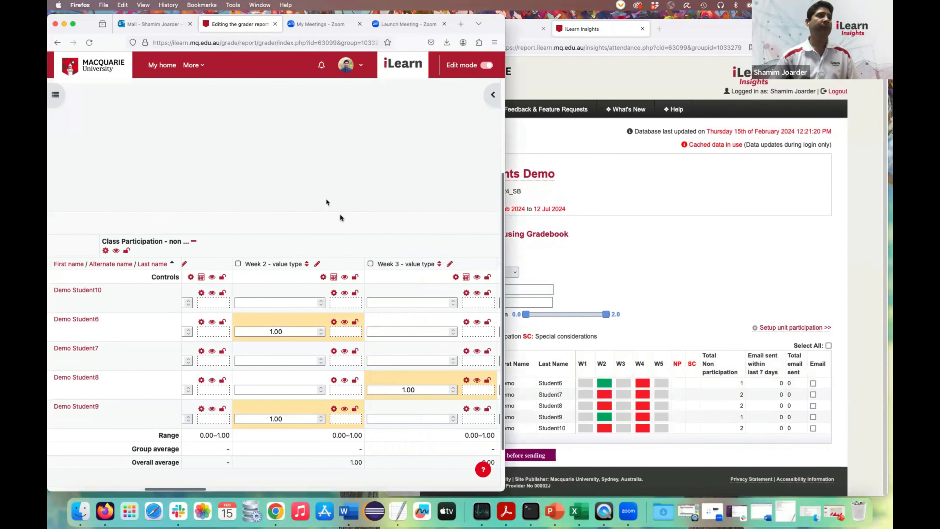
left_click(381, 388)
type("0")
left_click(404, 151)
scroll(405, 183, "right", 6)
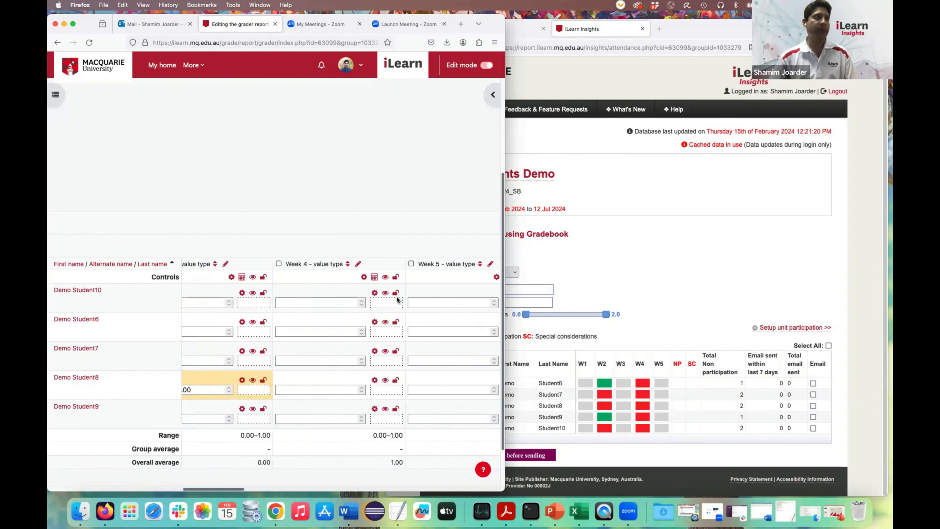
Grade the fourth listed Group 2 student 1 for Week 4 - value type and reload the participation report in iLearn Insights
left_click(304, 388)
type("1")
left_click(466, 218)
left_click(510, 136)
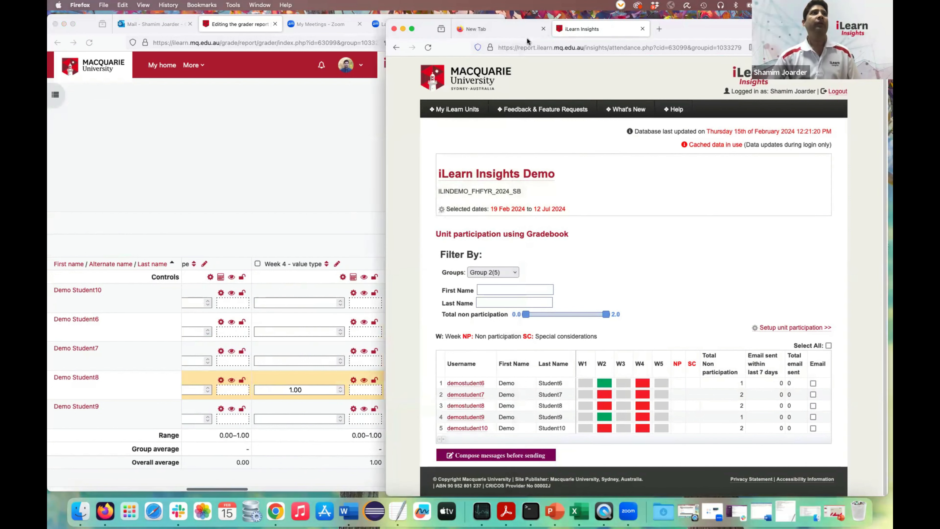
left_click(528, 45)
key("Return")
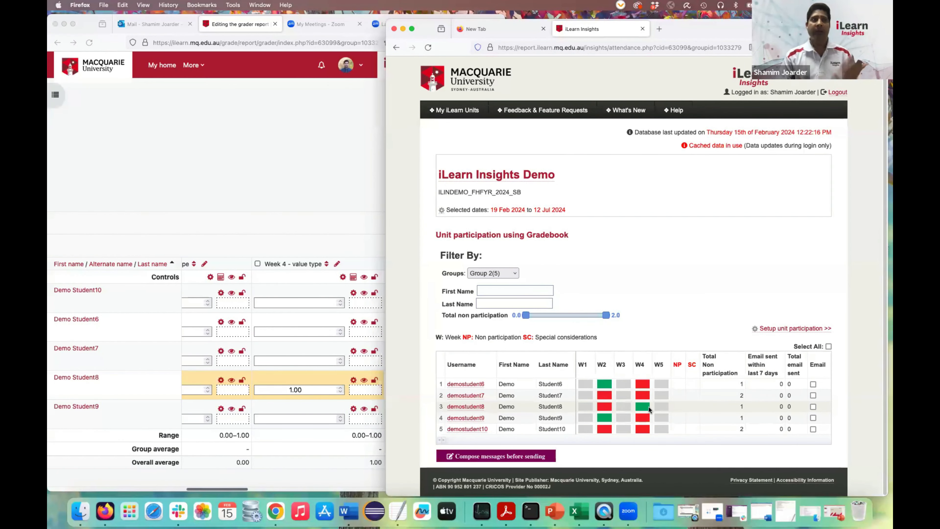
In the unit participation settings, map W2 to Week 5 - yes/no type and W4 to Week 4 - yes/no type, and save the attendance settings
left_click(796, 328)
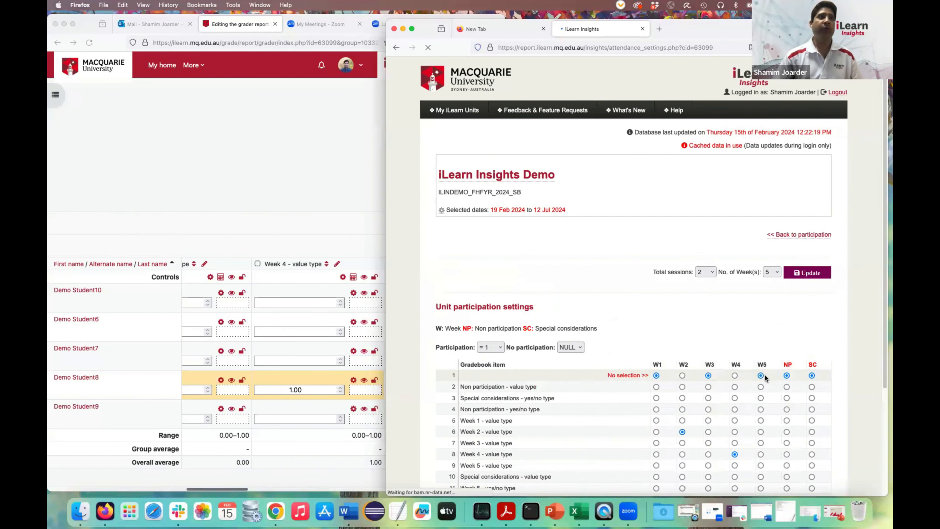
scroll(766, 374, "down", 5)
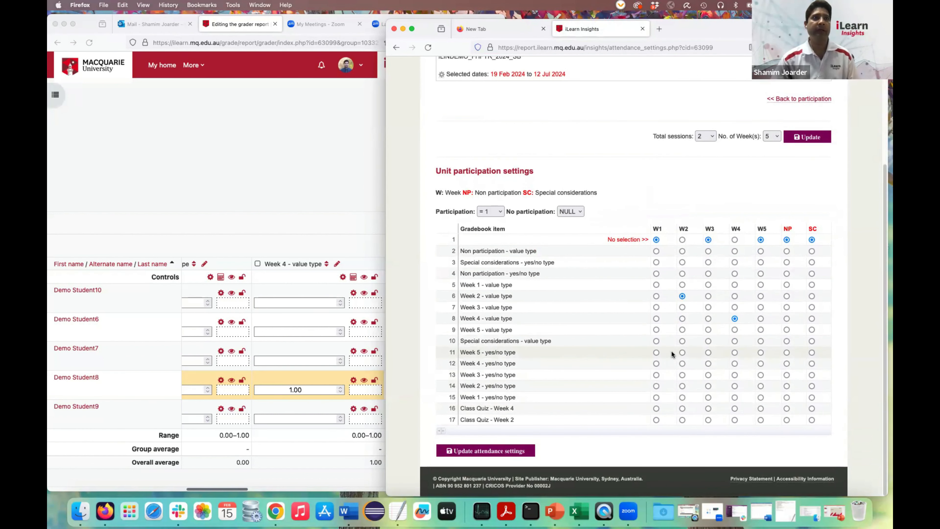
left_click(682, 352)
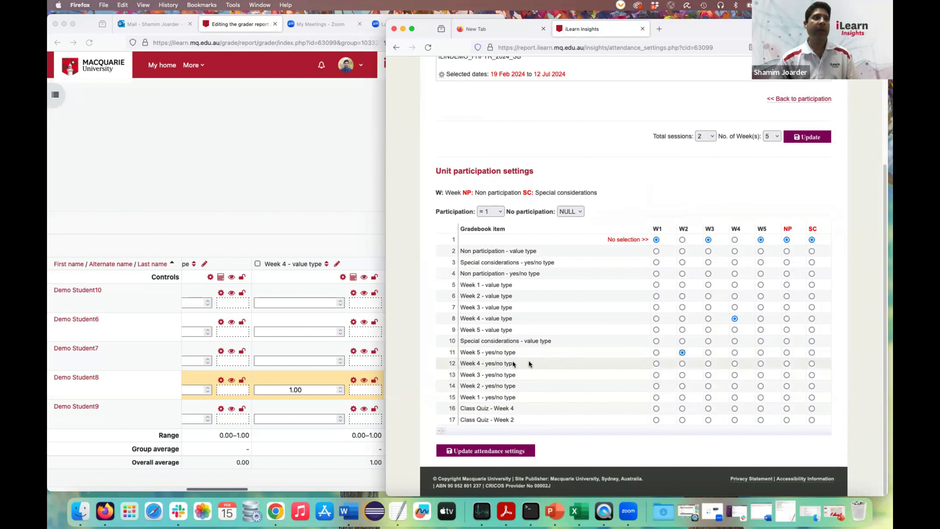
left_click(735, 364)
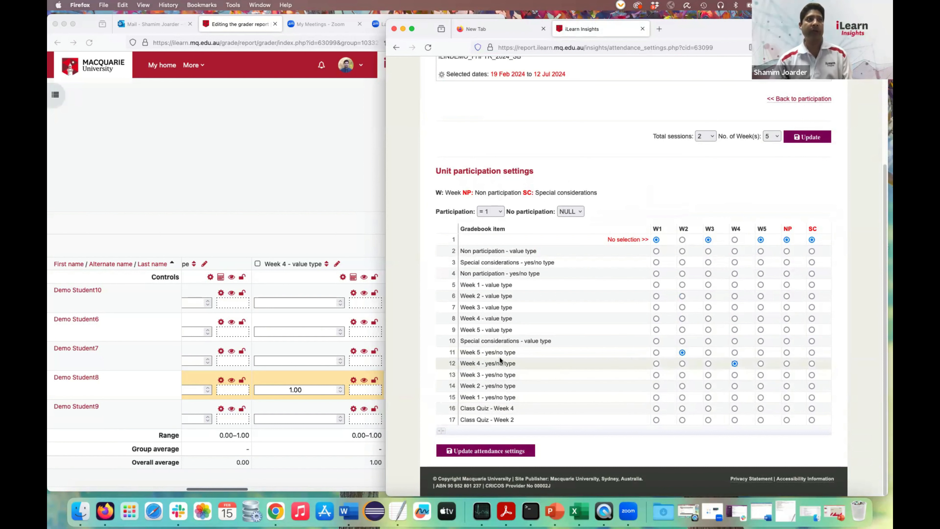
left_click(504, 452)
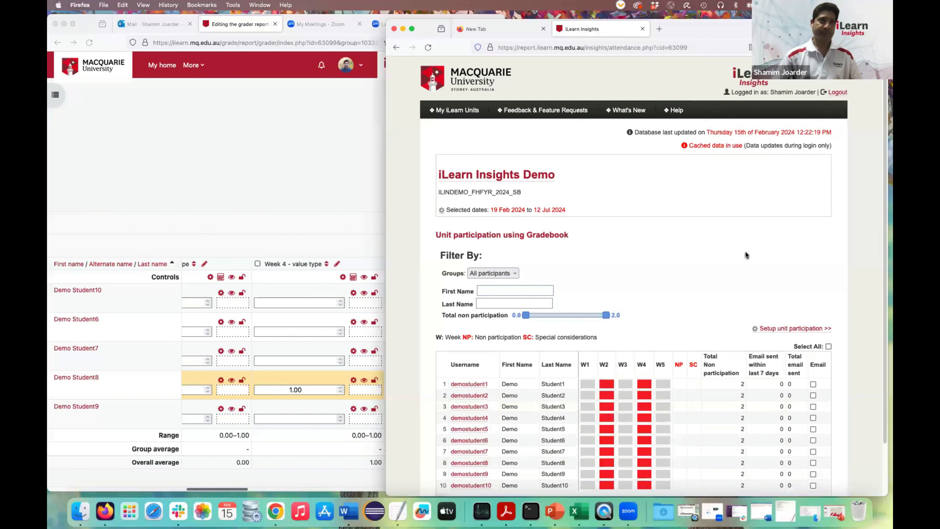
Return to the iLearn grader report and find the Class Participation columns for the weekly yes/no type items
left_click(329, 132)
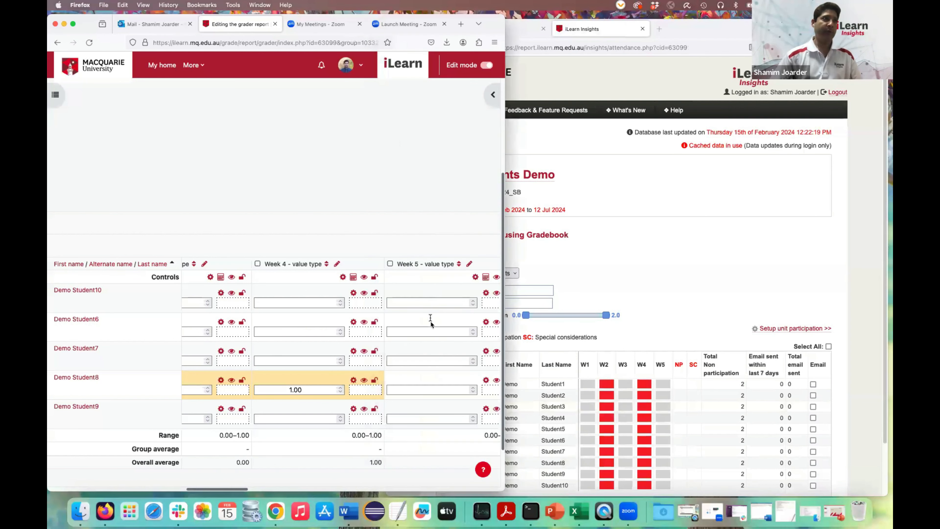
scroll(436, 338, "right", 10)
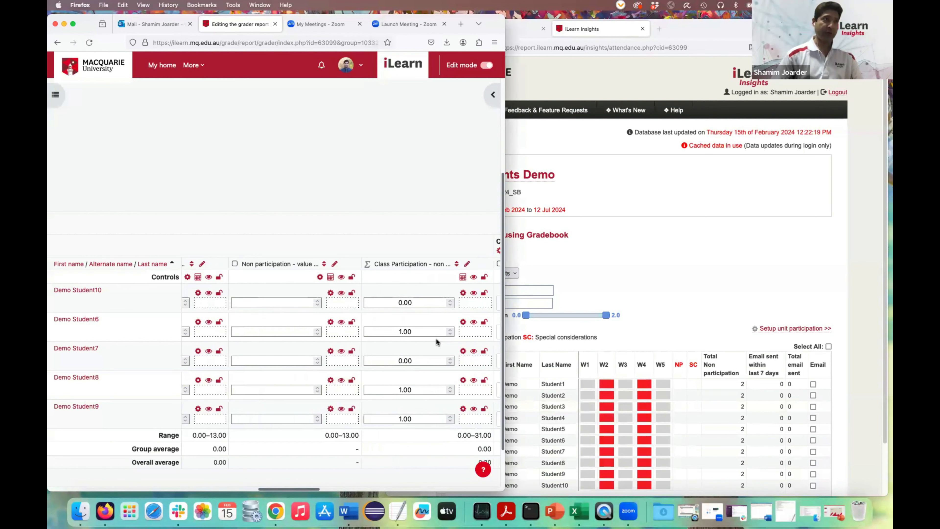
scroll(435, 338, "right", 5)
scroll(436, 338, "right", 5)
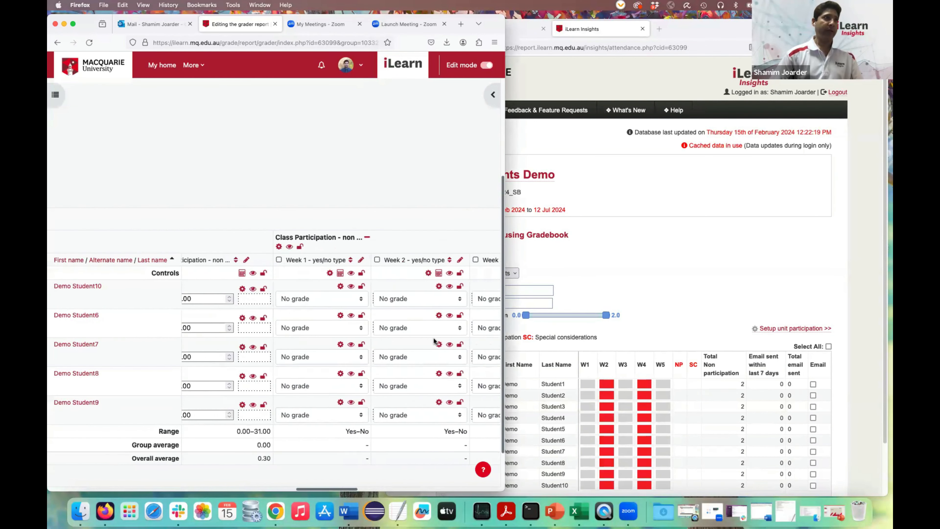
scroll(324, 308, "left", 2)
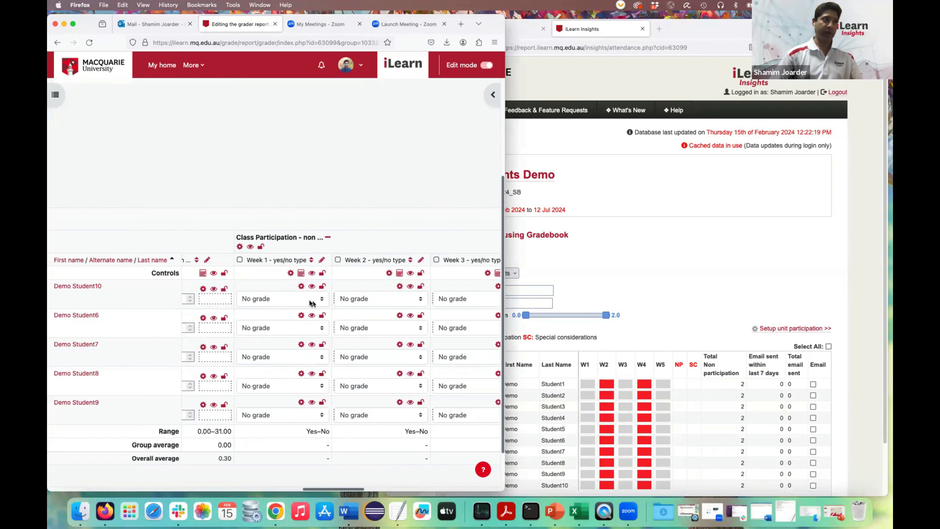
left_click(309, 299)
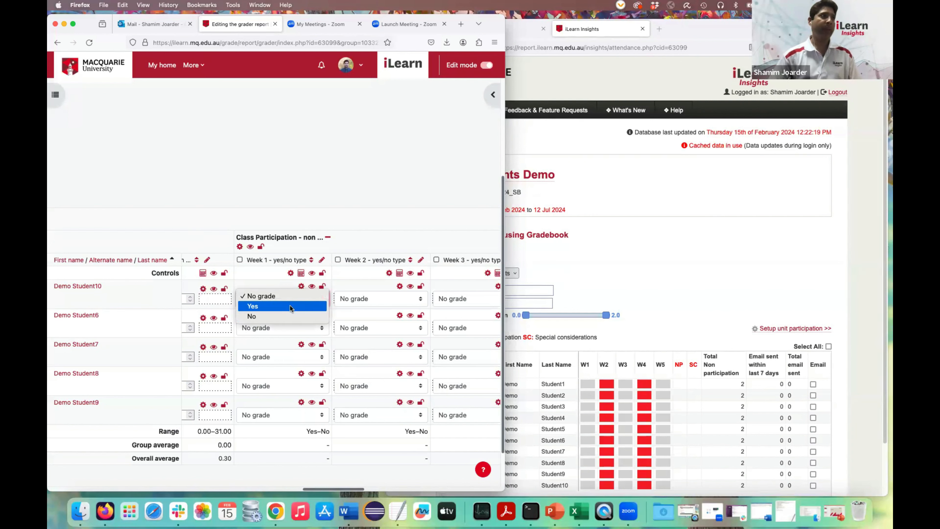
left_click(276, 306)
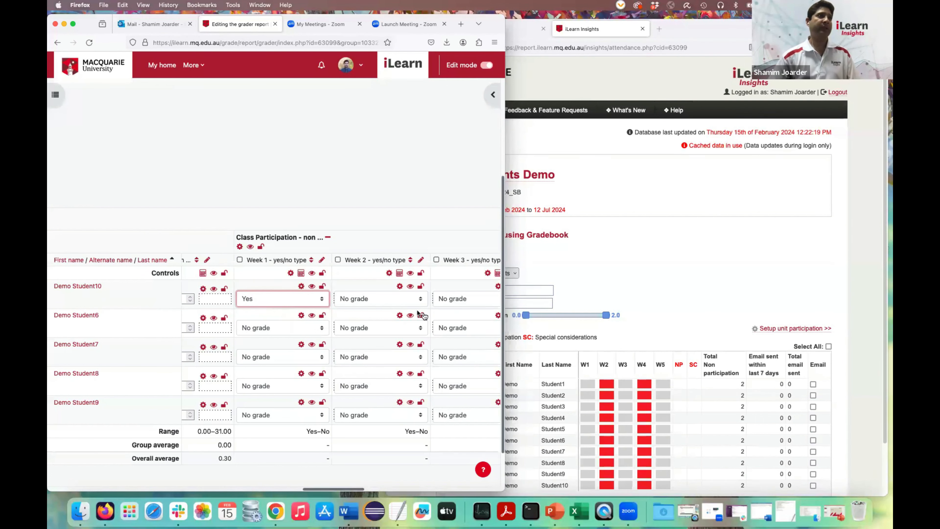
scroll(425, 312, "right", 2)
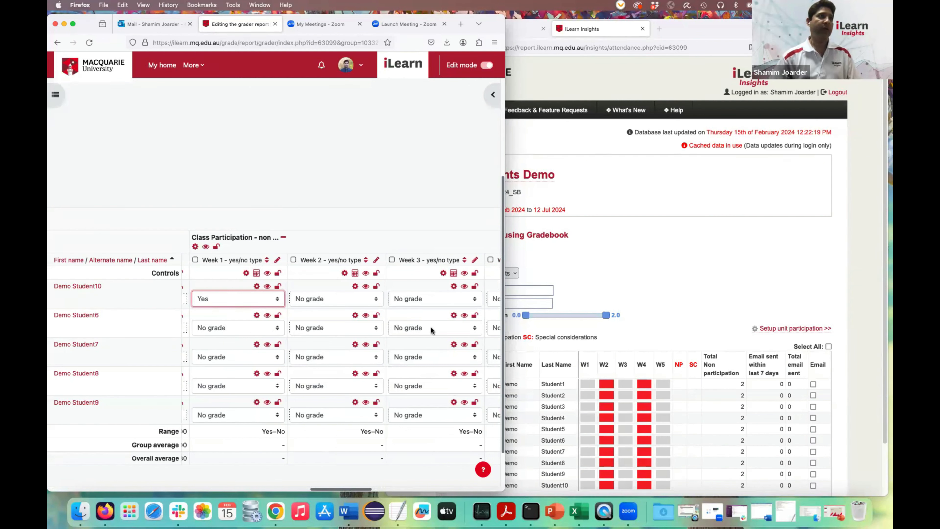
left_click(230, 298)
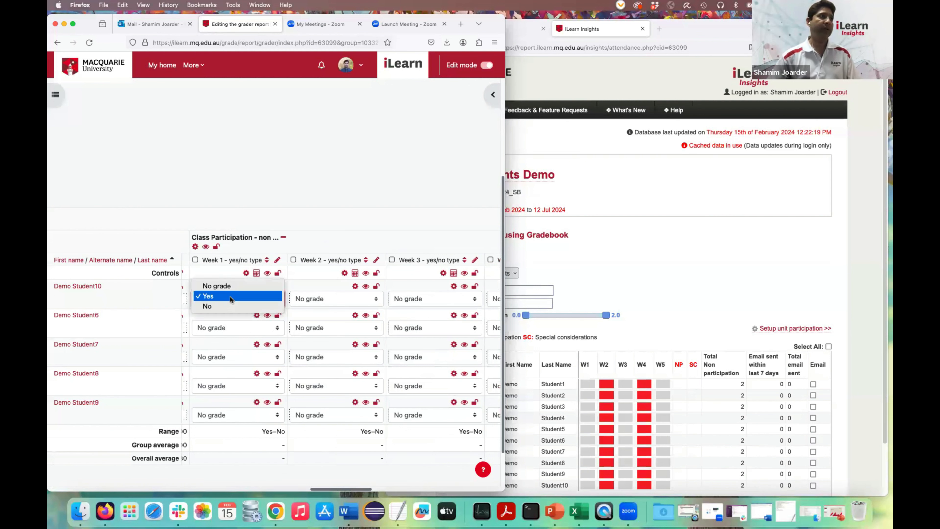
left_click(231, 285)
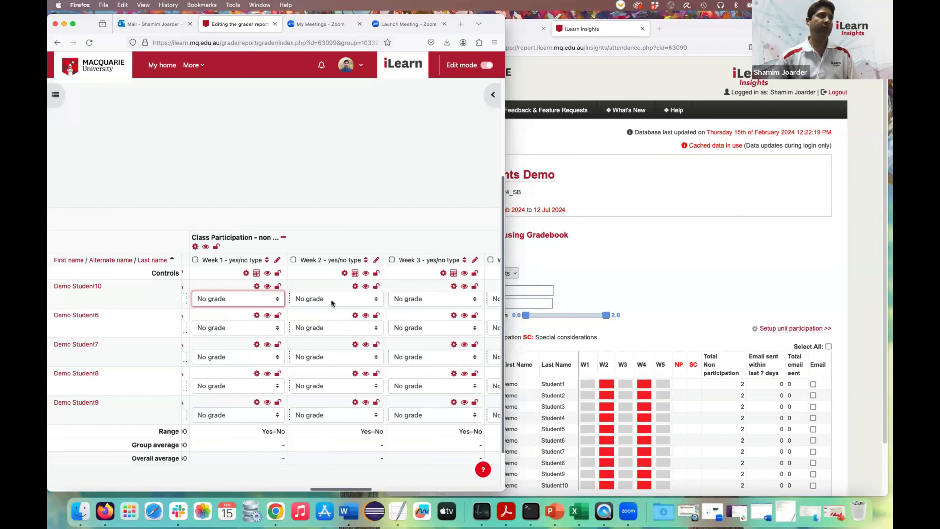
Grade the first listed student Yes for Week 2 - yes/no type and the second listed student Yes for Week 4 - yes/no type
left_click(332, 298)
left_click(326, 306)
scroll(401, 348, "right", 3)
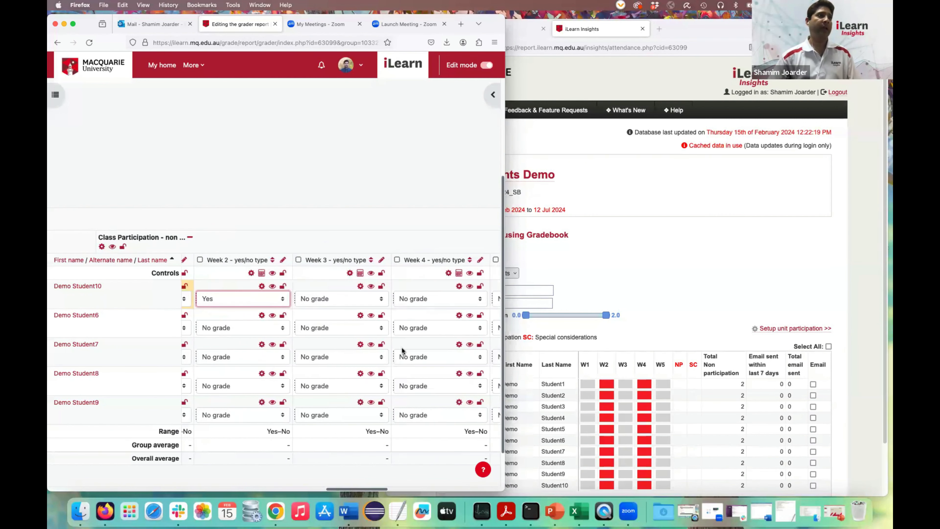
left_click(446, 324)
left_click(437, 336)
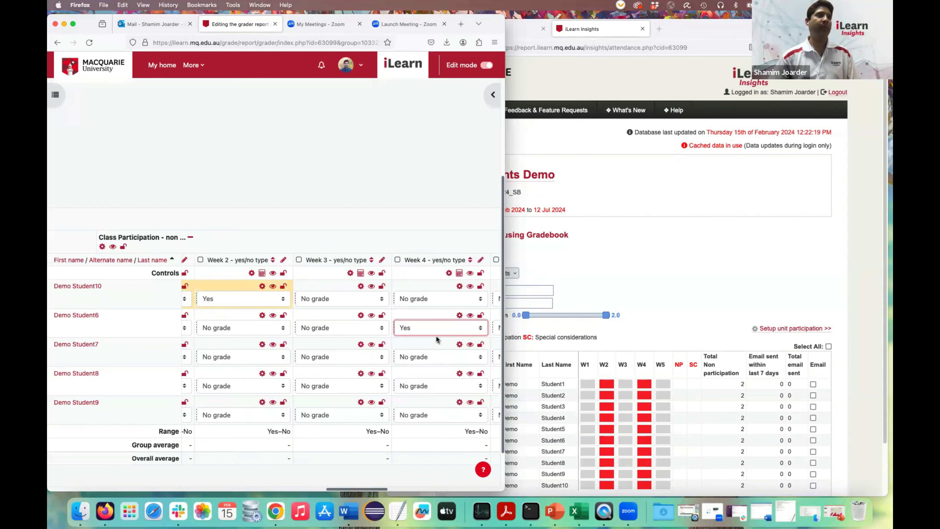
In the iLearn Insights unit participation settings, keep Participation at = 1 and set No participation to = 2
left_click(676, 291)
left_click(795, 329)
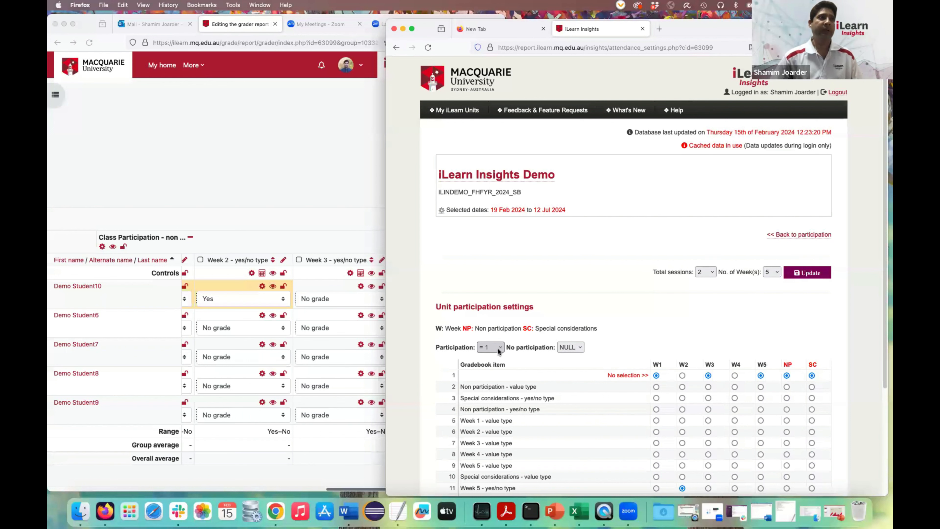
left_click(499, 348)
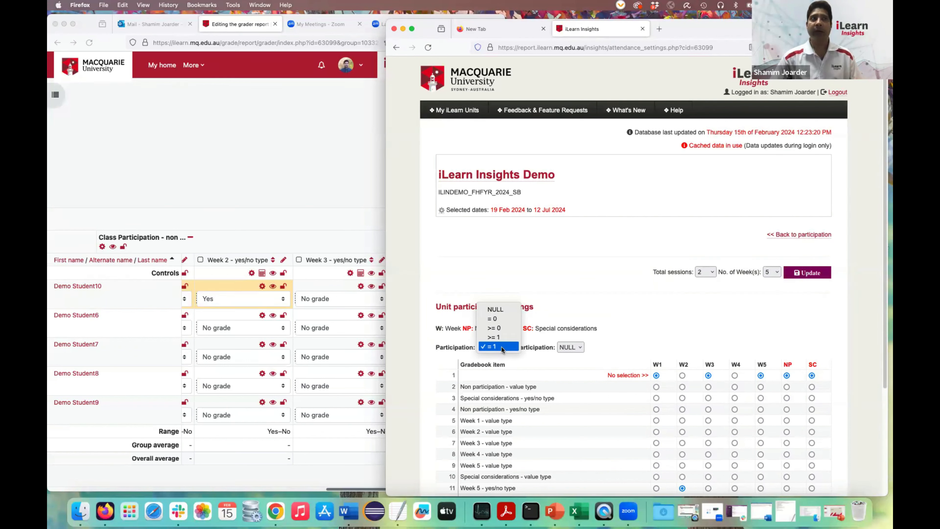
left_click(501, 347)
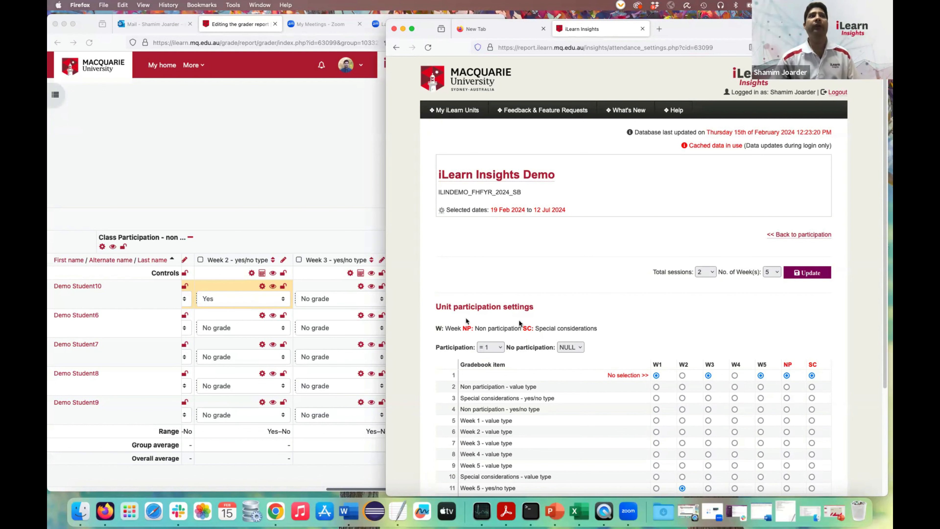
left_click(571, 347)
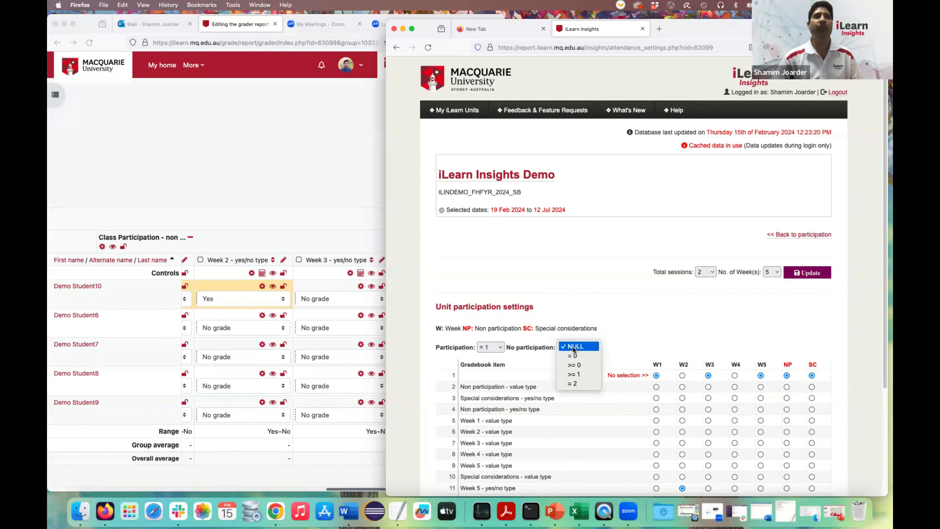
left_click(584, 384)
scroll(759, 325, "down", 5)
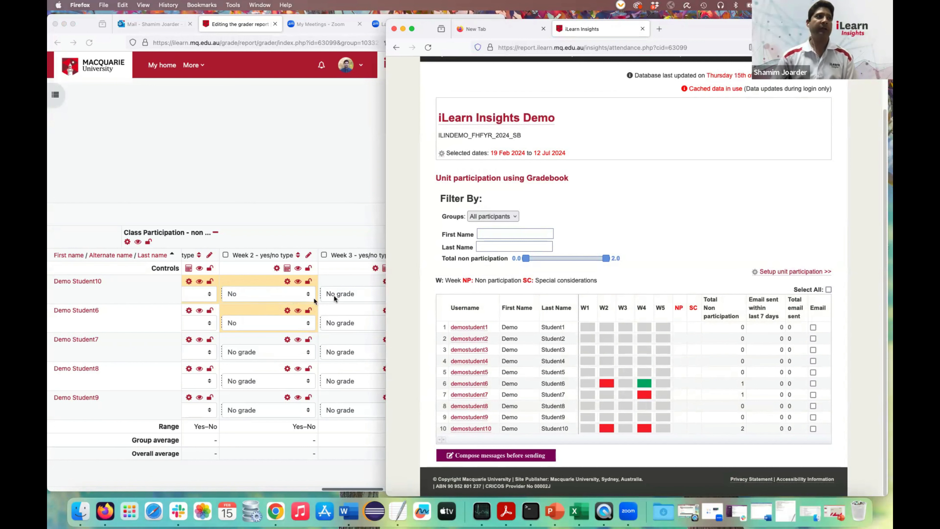
View the third listed student's Week 2 - yes/no type grade options, and review the unit participation settings and report in iLearn Insights
left_click(263, 352)
left_click(264, 351)
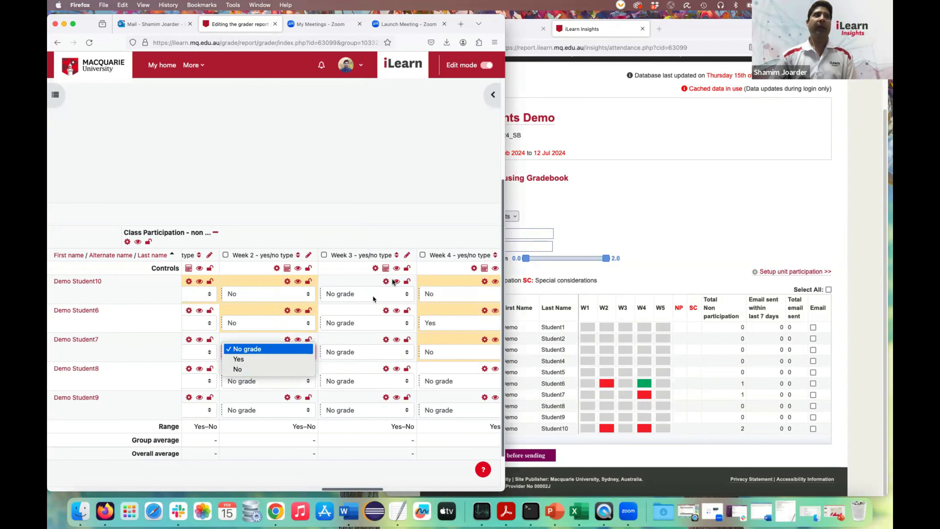
left_click(662, 181)
left_click(809, 272)
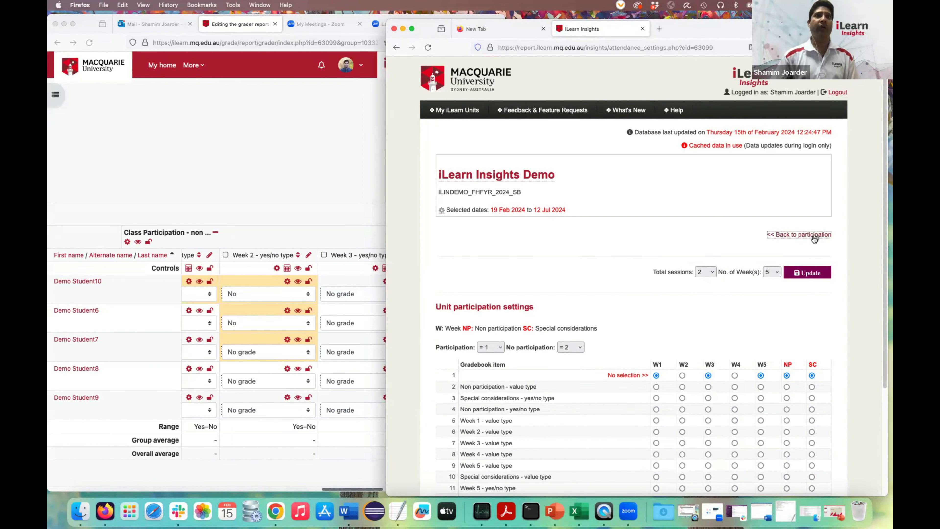
left_click(798, 235)
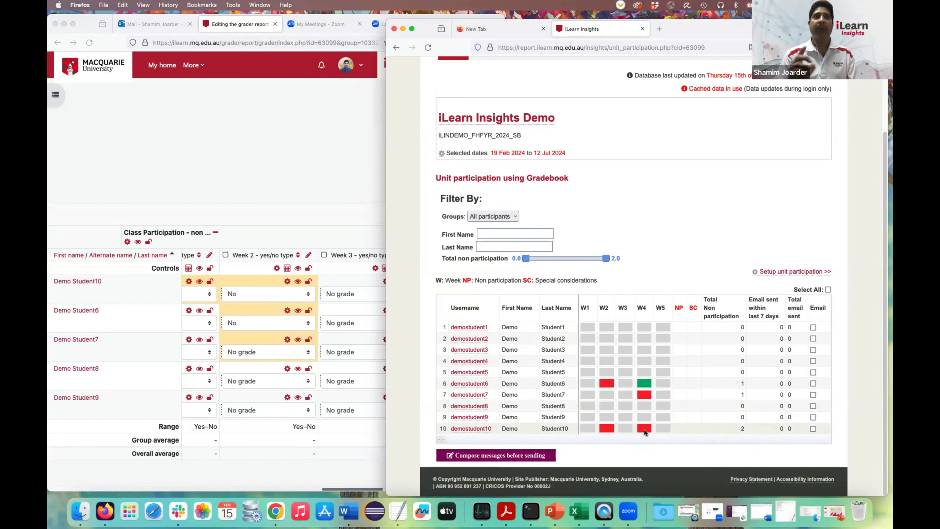
left_click_drag(536, 281, 628, 283)
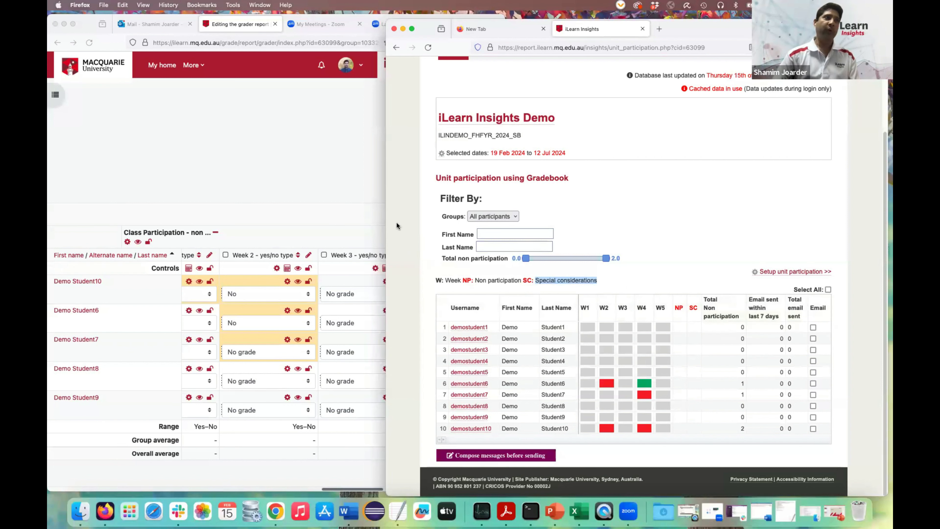
In the iLearn grader report, enter 1 as the first listed student's Special considerations grade
left_click(350, 191)
scroll(401, 340, "right", 10)
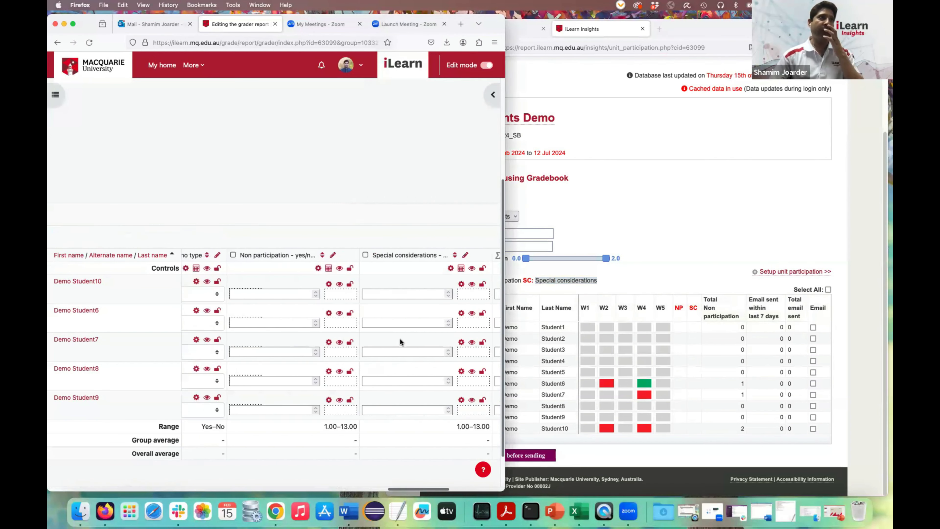
scroll(401, 340, "left", 6)
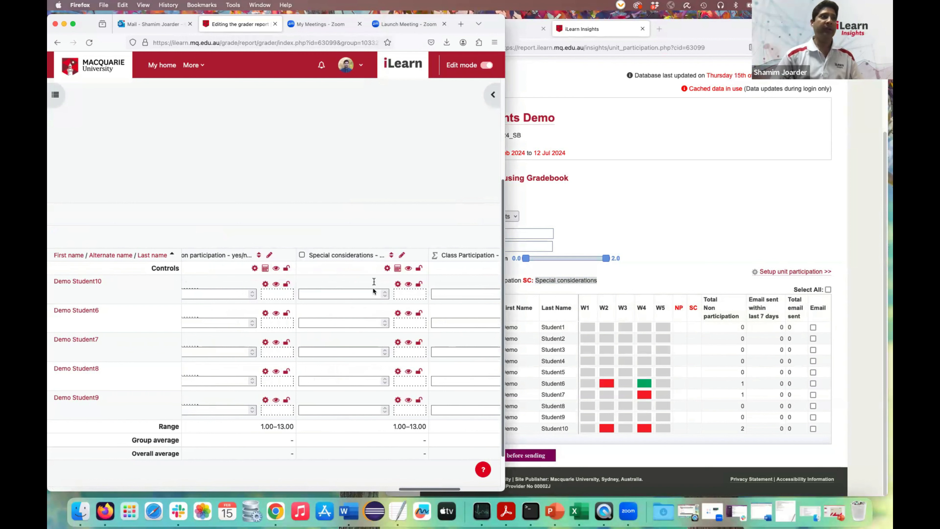
left_click(325, 379)
type("2")
key("BackSpace")
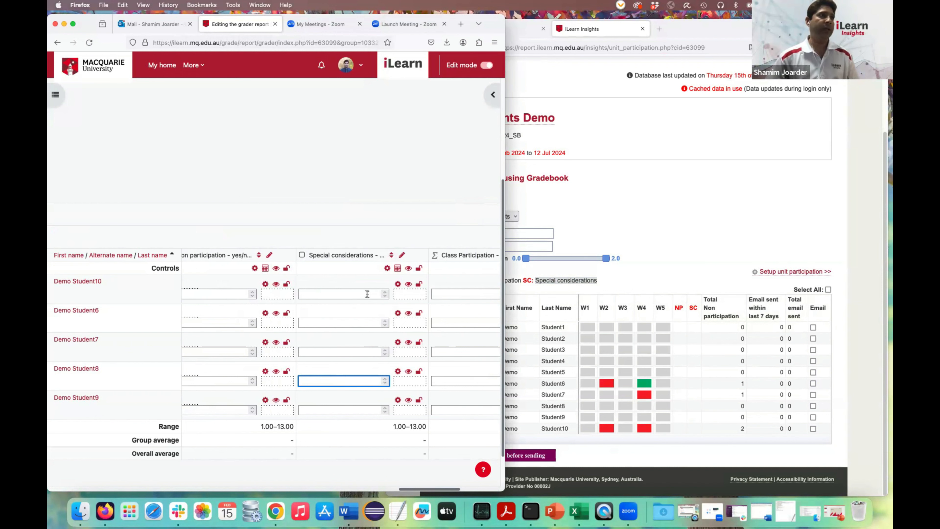
scroll(374, 291, "left", 1)
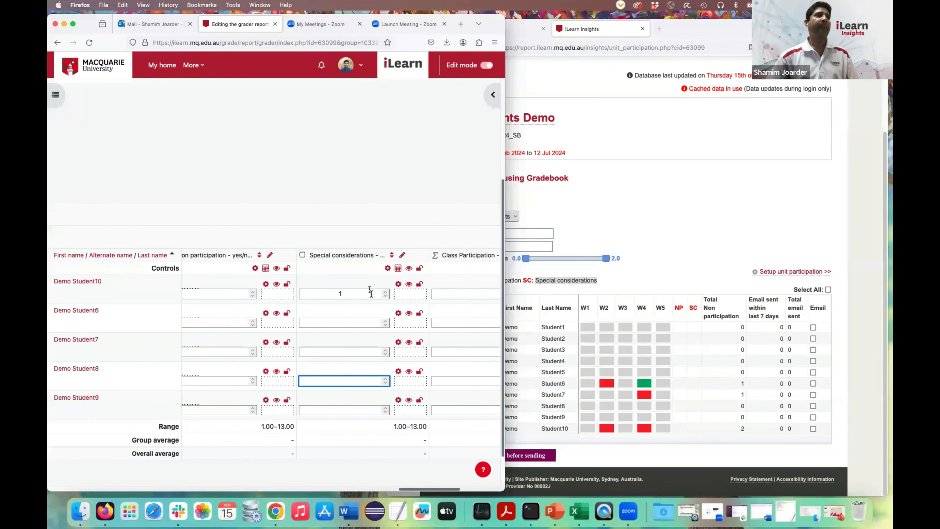
left_click(387, 133)
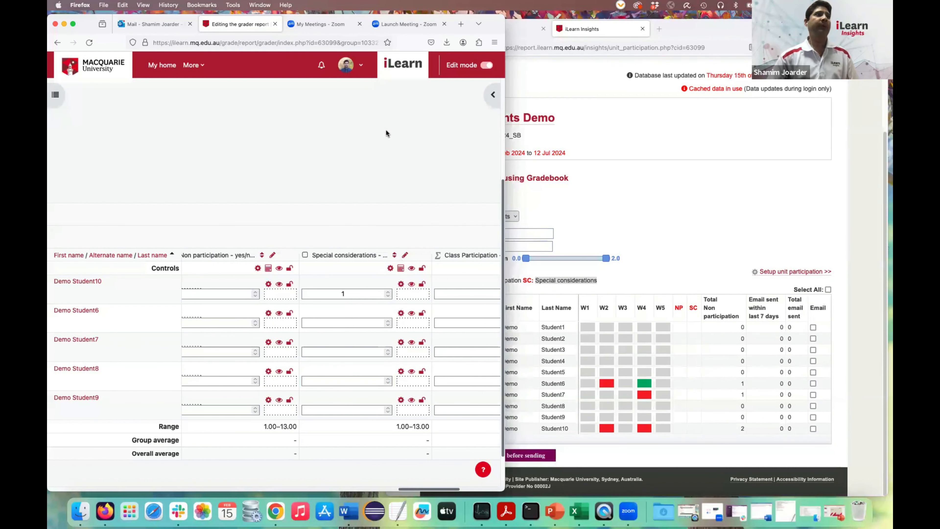
Reload the participation report in iLearn Insights and open the unit participation settings
left_click(662, 192)
key("super+r")
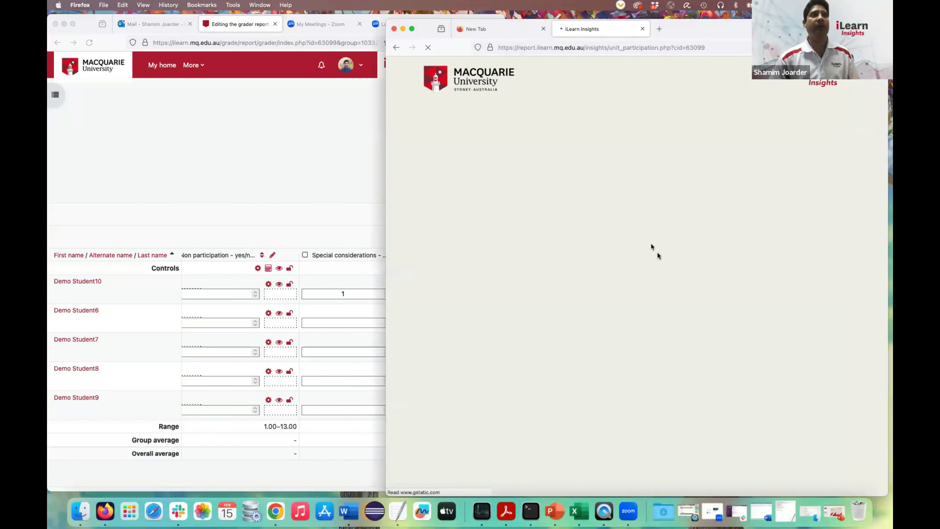
scroll(866, 280, "down", 3)
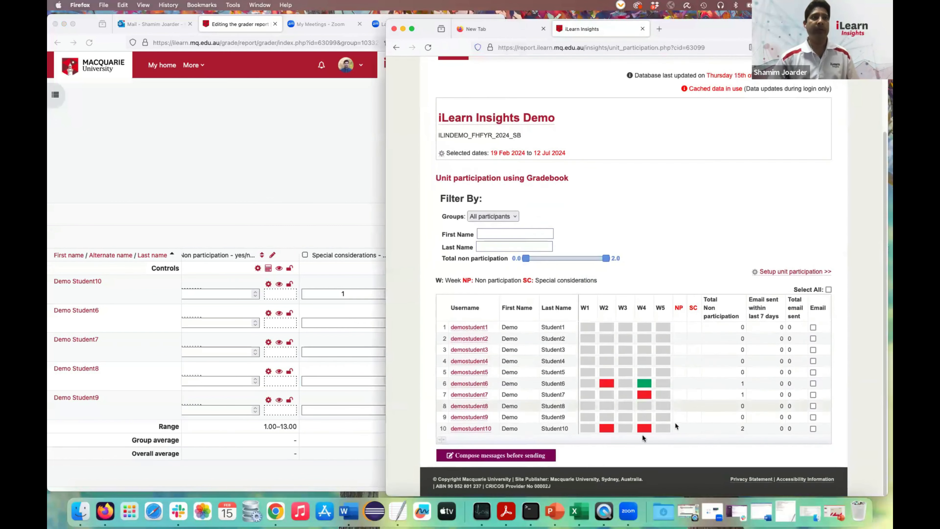
left_click(810, 272)
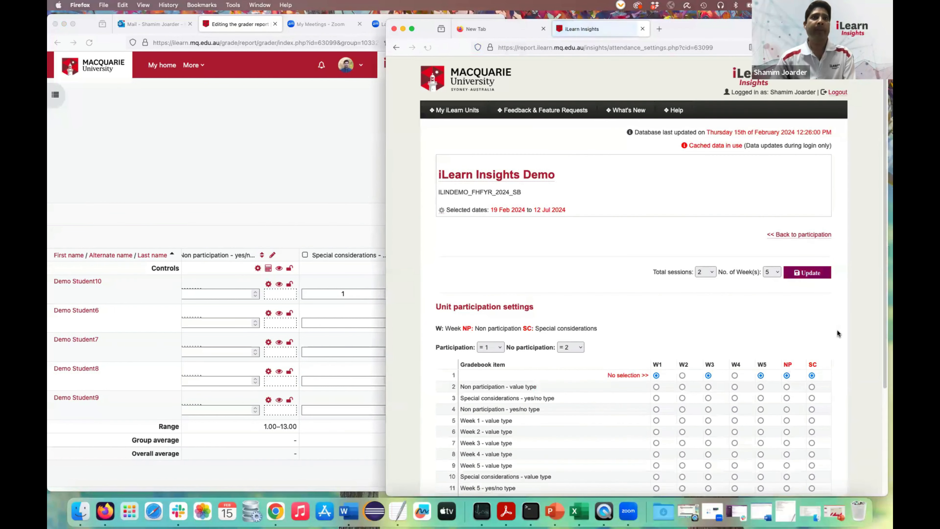
Map special considerations (SC) to the Special considerations - yes/no type gradebook item and save the attendance settings
scroll(837, 329, "down", 3)
scroll(829, 279, "down", 2)
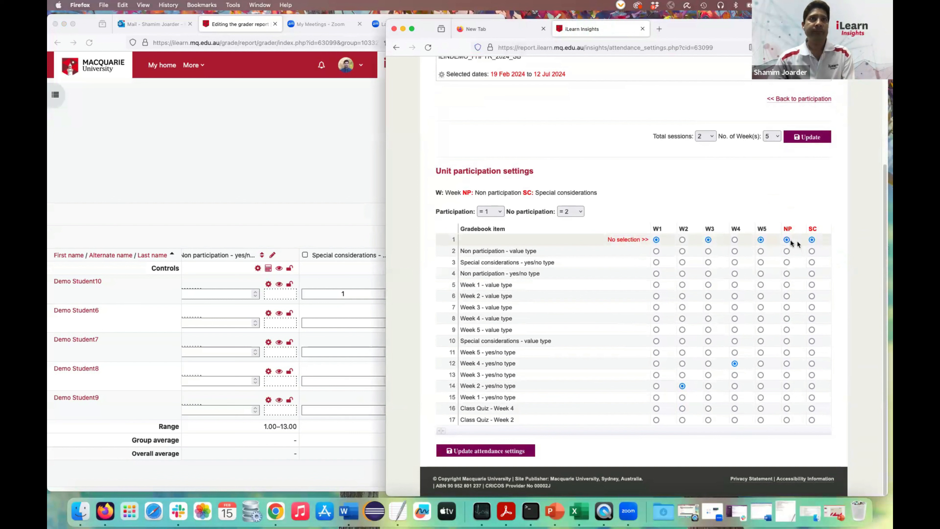
left_click(812, 240)
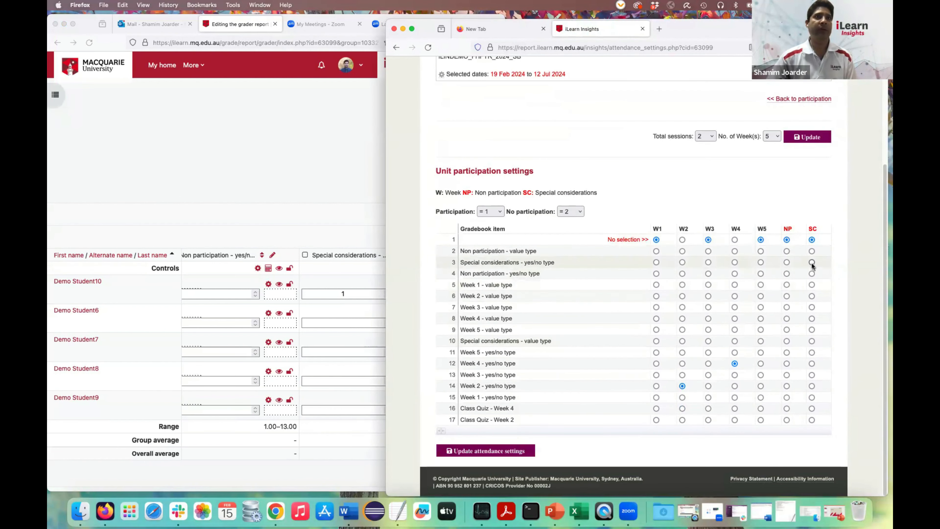
left_click(497, 455)
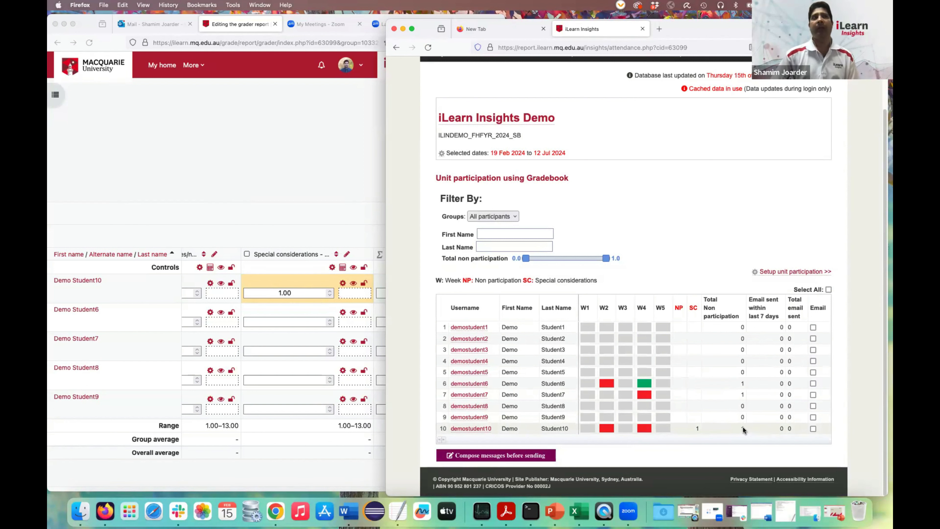
In the iLearn grader report, set the first listed student's Special considerations grade to 2
left_click(258, 118)
left_click_drag(293, 293, 267, 291)
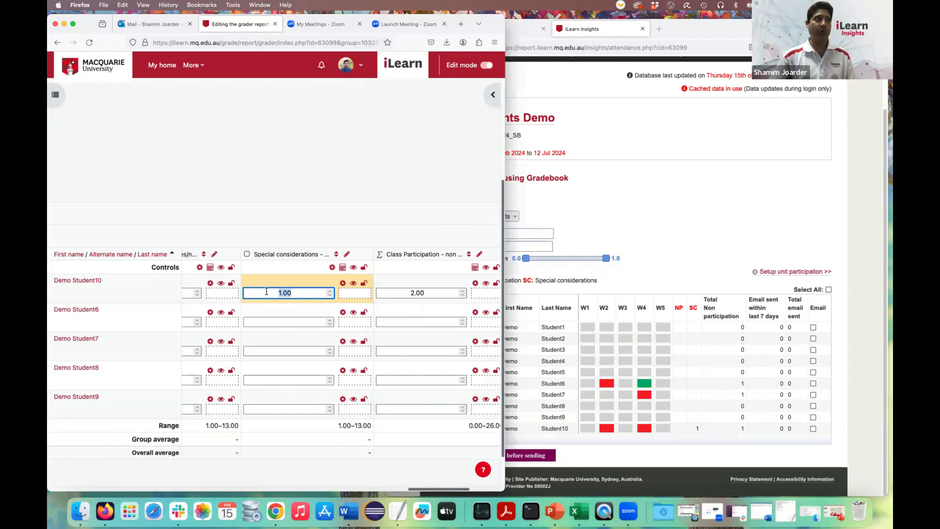
type("2")
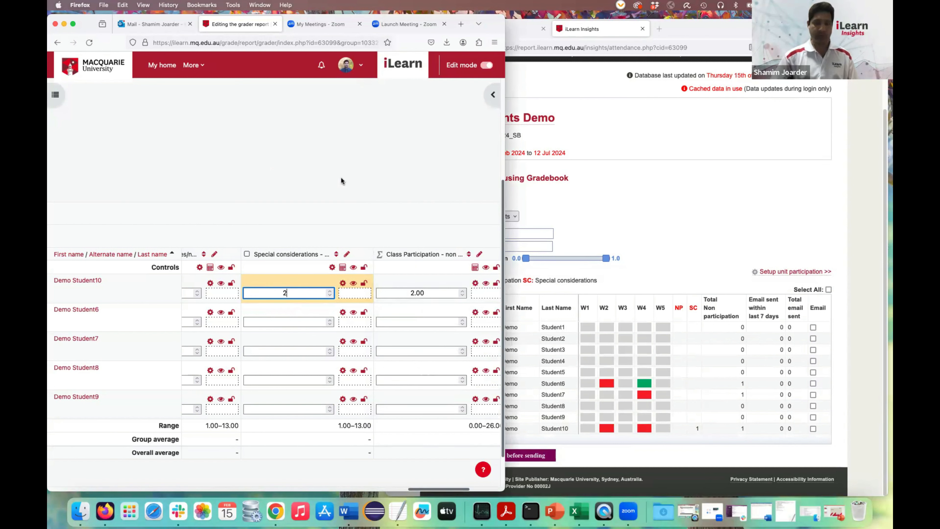
Reload the participation report in iLearn Insights, and review the Week 1 and Week 2 yes/no type grades in the iLearn grader report
left_click(680, 208)
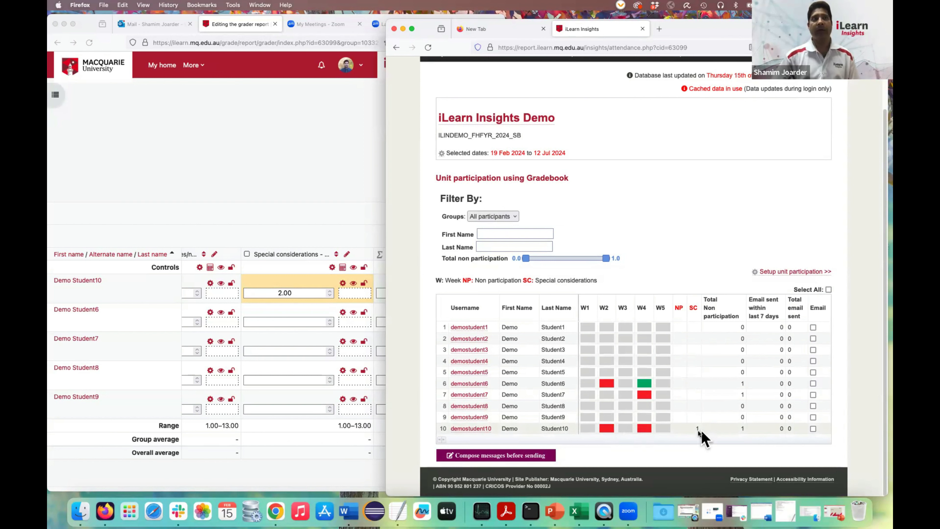
left_click(604, 48)
key("Return")
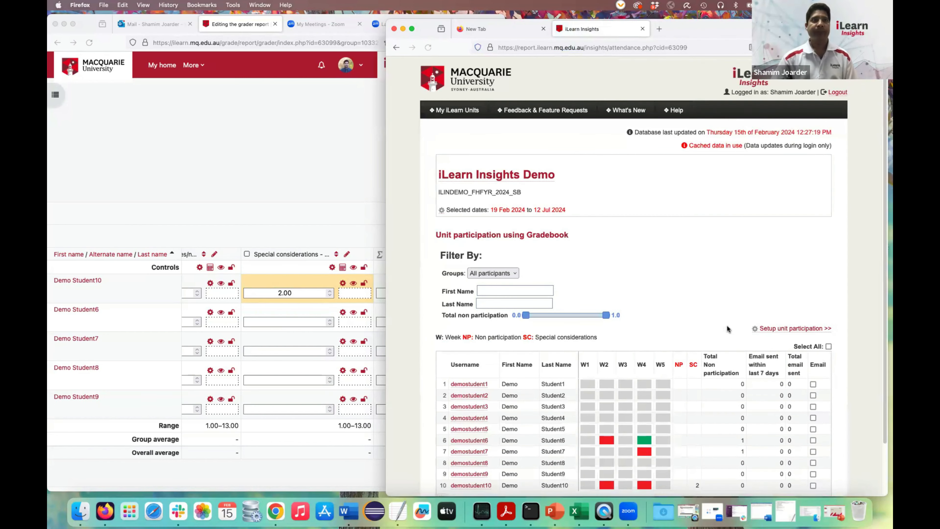
double_click(743, 428)
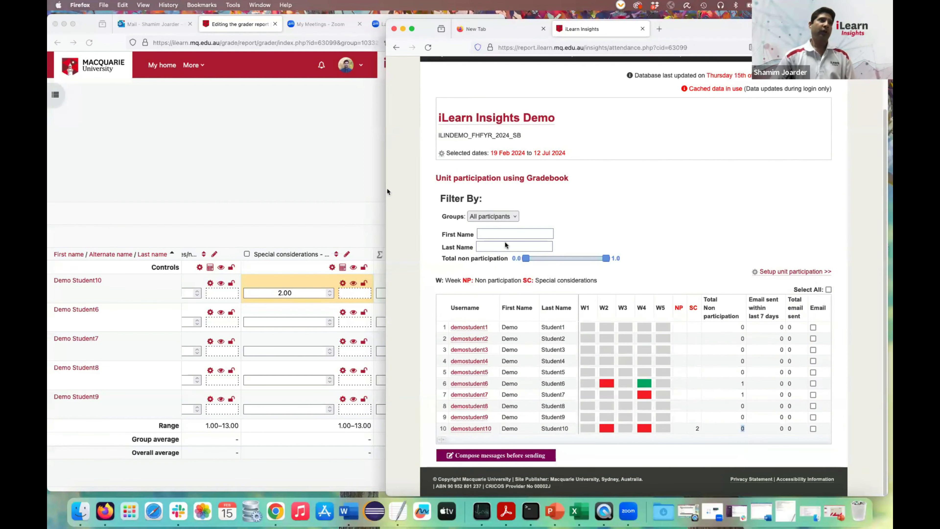
left_click(318, 165)
scroll(318, 285, "left", 10)
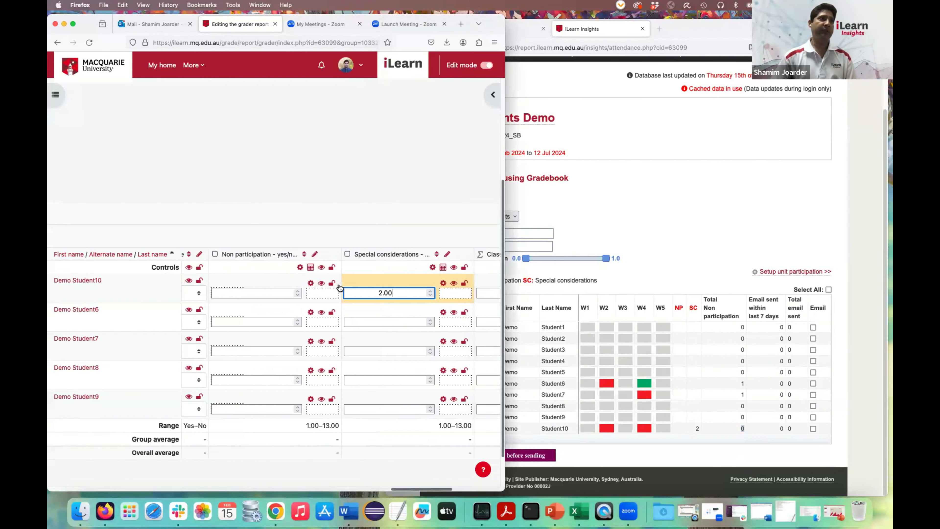
scroll(346, 282, "left", 10)
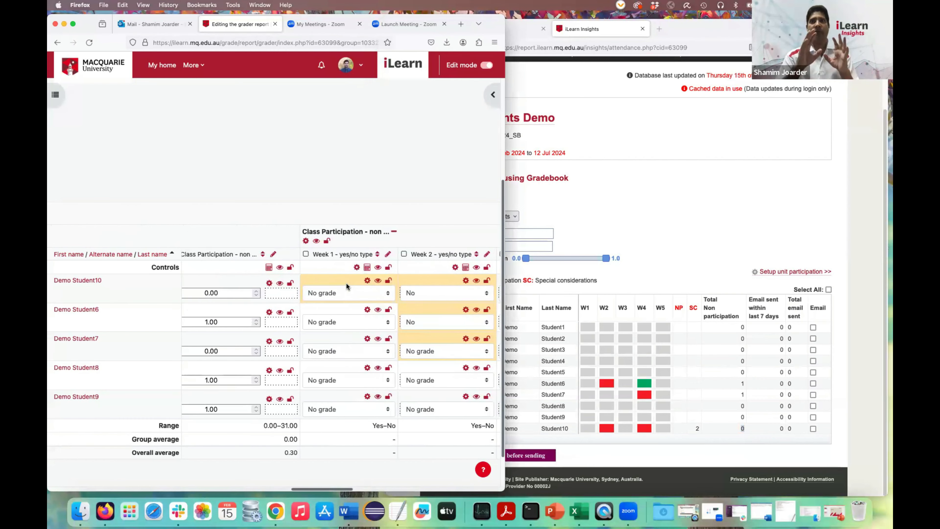
In the iLearn Insights unit settings, keep Unit participation on Using gradebook and save the settings
left_click(661, 188)
left_click(441, 153)
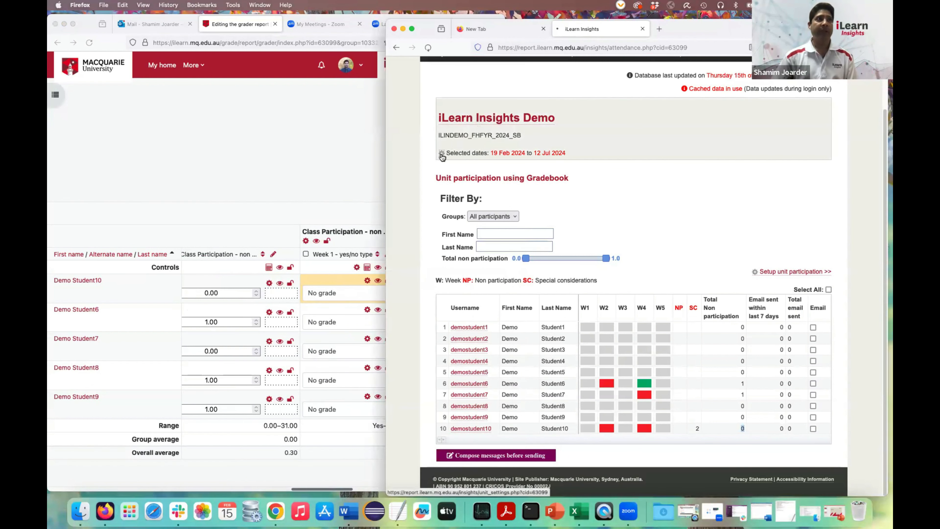
scroll(535, 340, "down", 2)
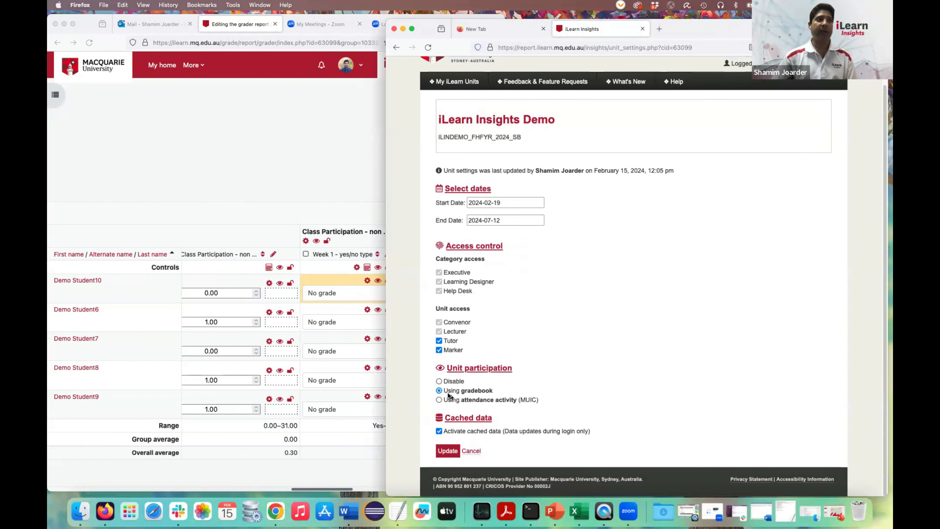
left_click_drag(443, 391, 466, 390)
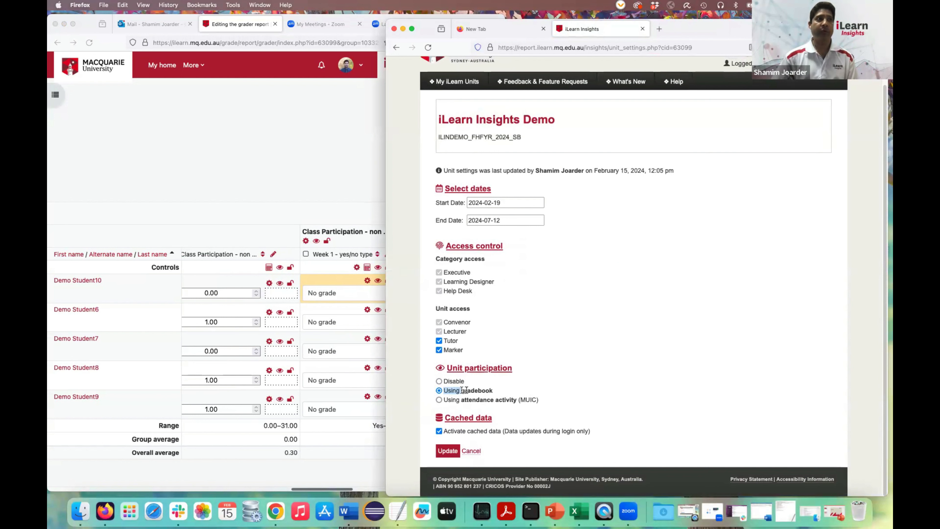
left_click(448, 452)
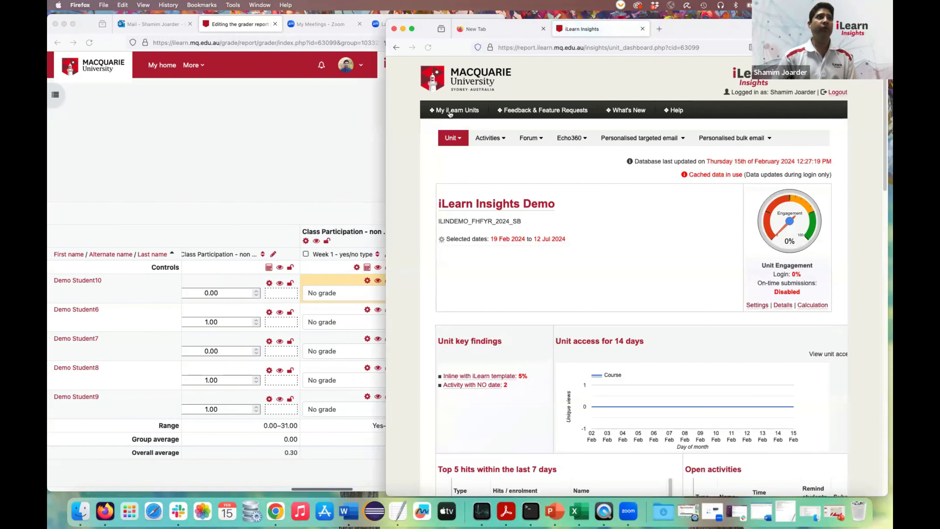
Open the unit participation report from the unit dashboard and go to its participation settings to review the gradebook item mapping
left_click(453, 138)
left_click(470, 185)
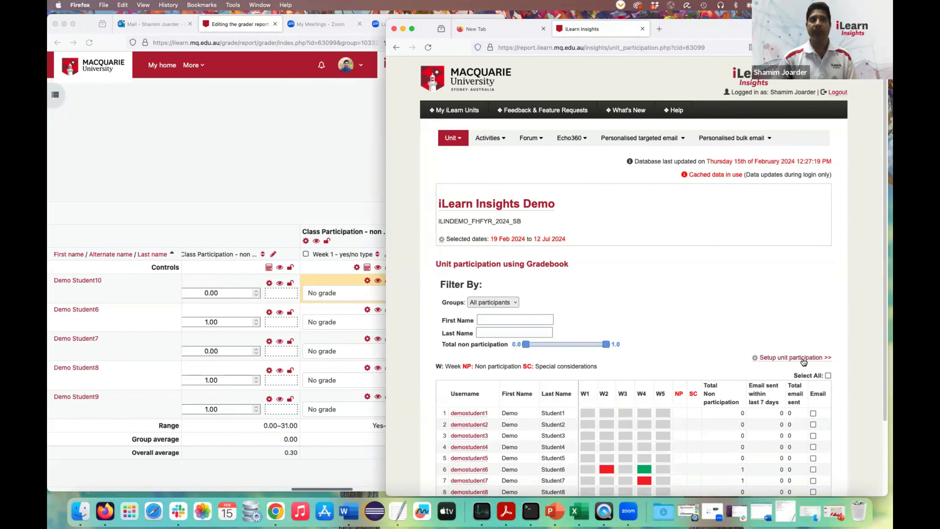
left_click(804, 358)
scroll(849, 290, "down", 5)
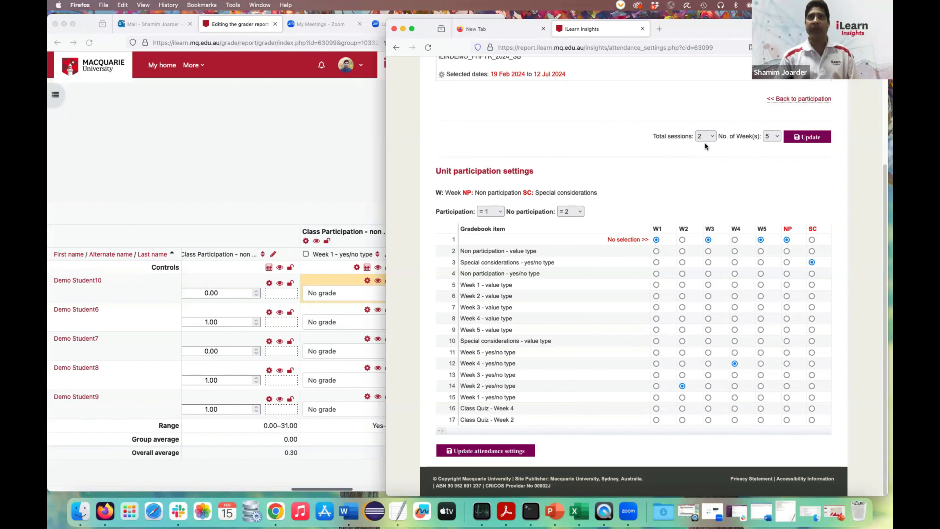
scroll(540, 261, "up", 1)
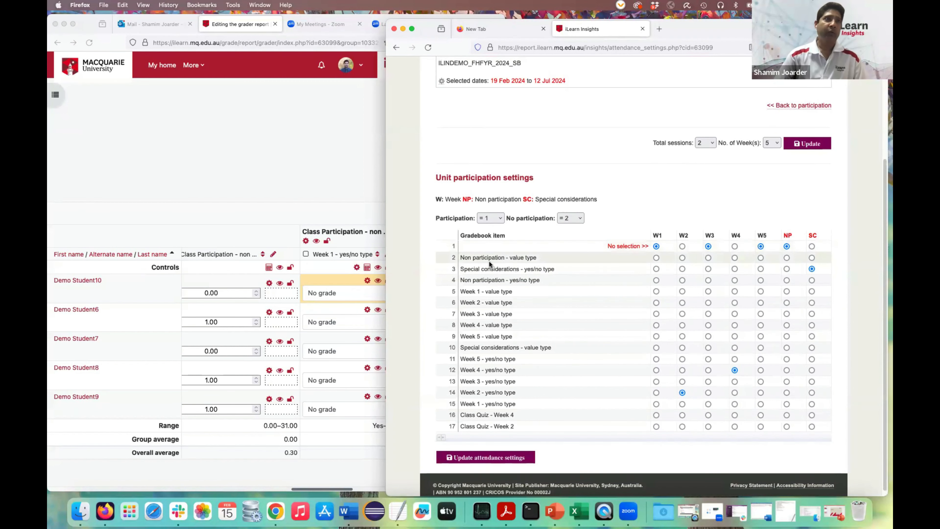
scroll(475, 262, "down", 1)
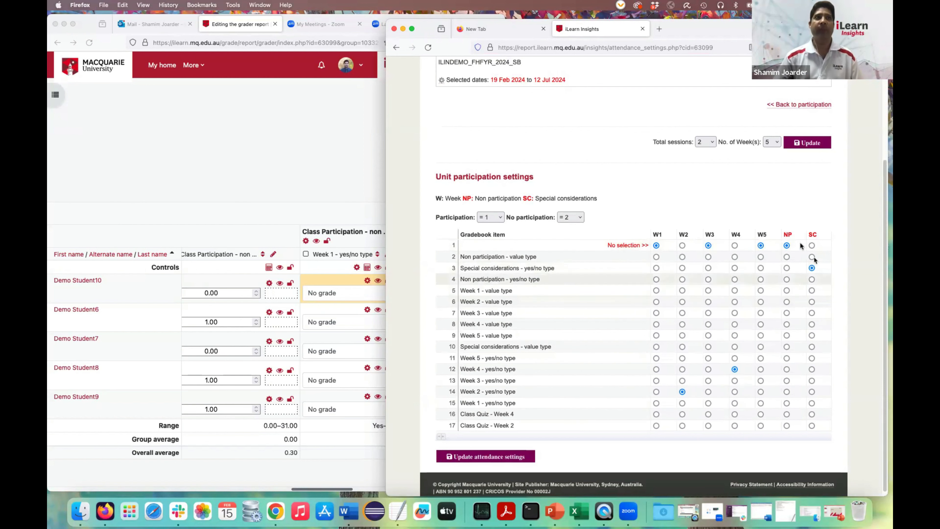
Review the criteria options, keep Participation at = 1 and No participation at = 2, and save the attendance settings
left_click_drag(435, 219, 498, 221)
left_click(500, 220)
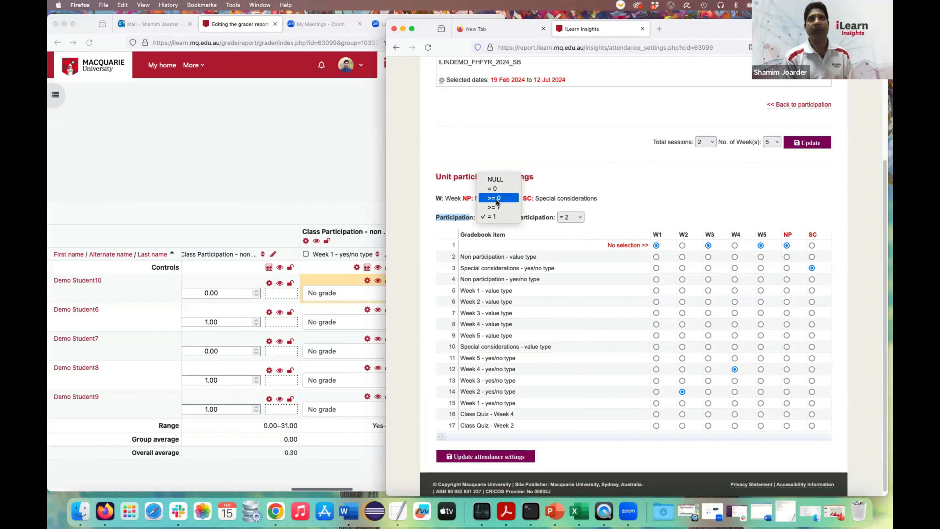
left_click(537, 229)
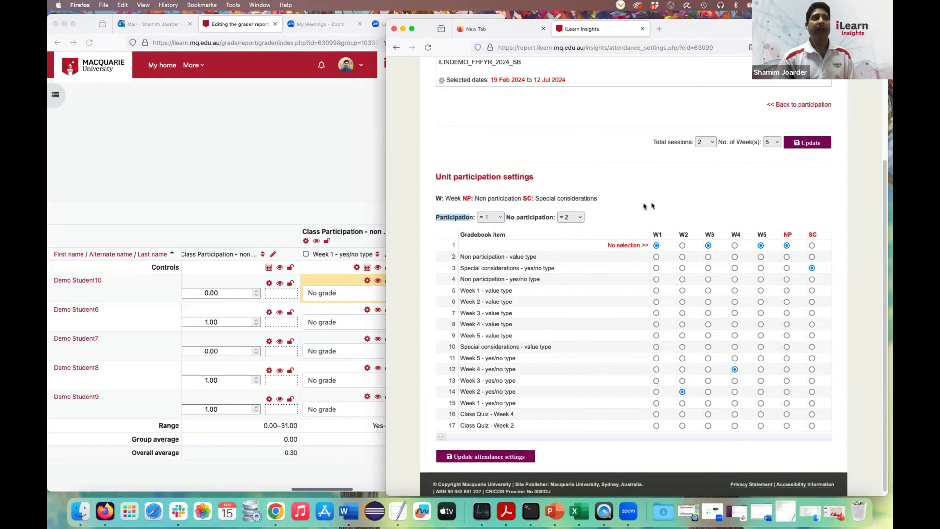
left_click(582, 217)
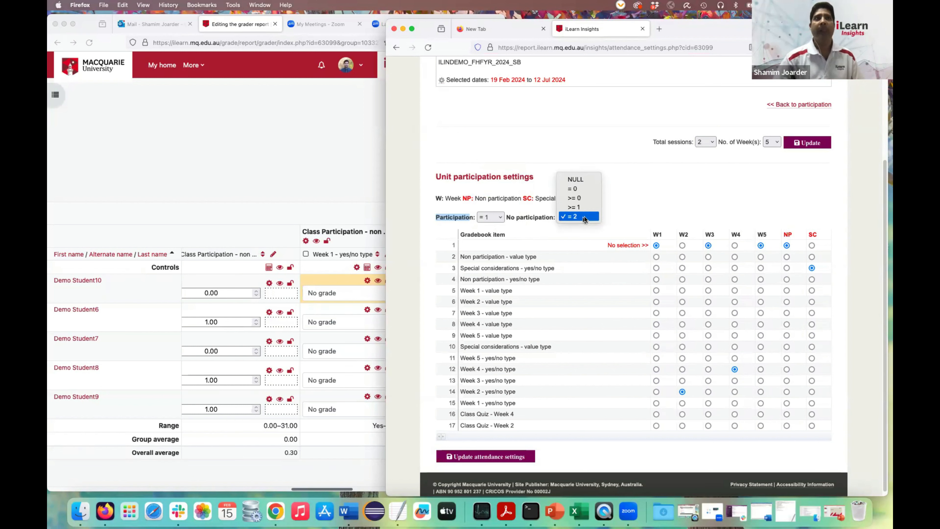
left_click(585, 216)
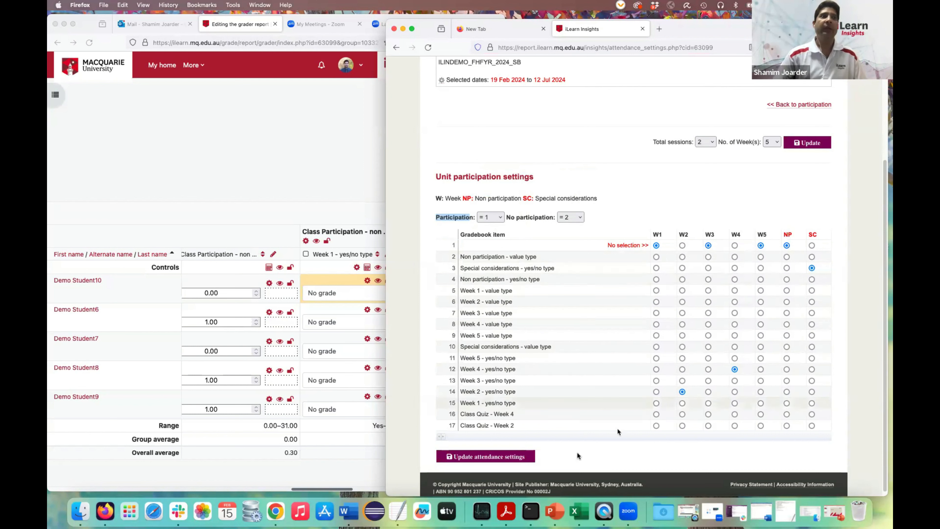
left_click(508, 459)
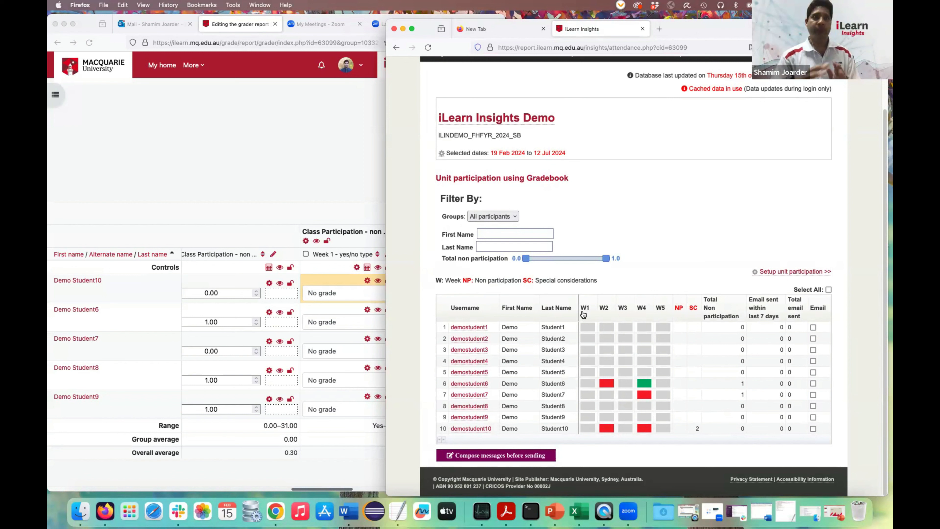
Reopen the unit participation settings, update the number of weeks to 2, and return to the participation report
left_click(792, 272)
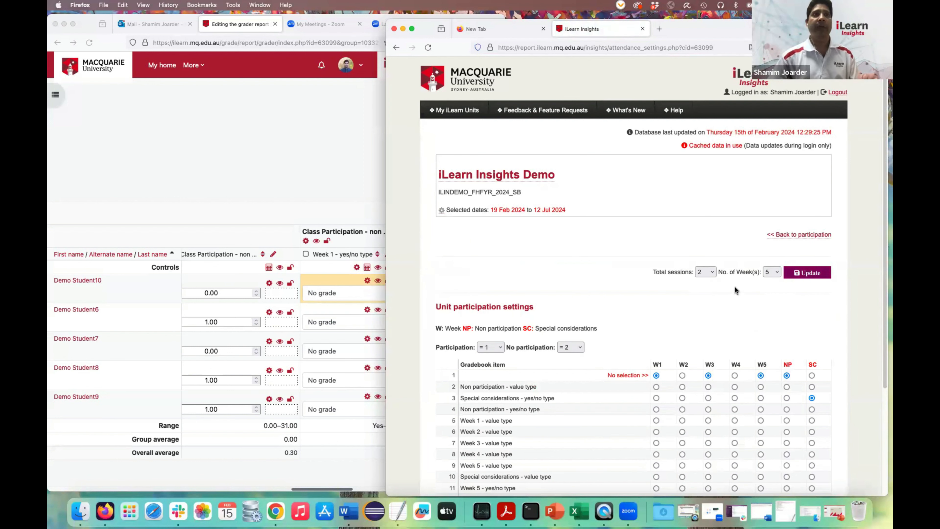
left_click(775, 274)
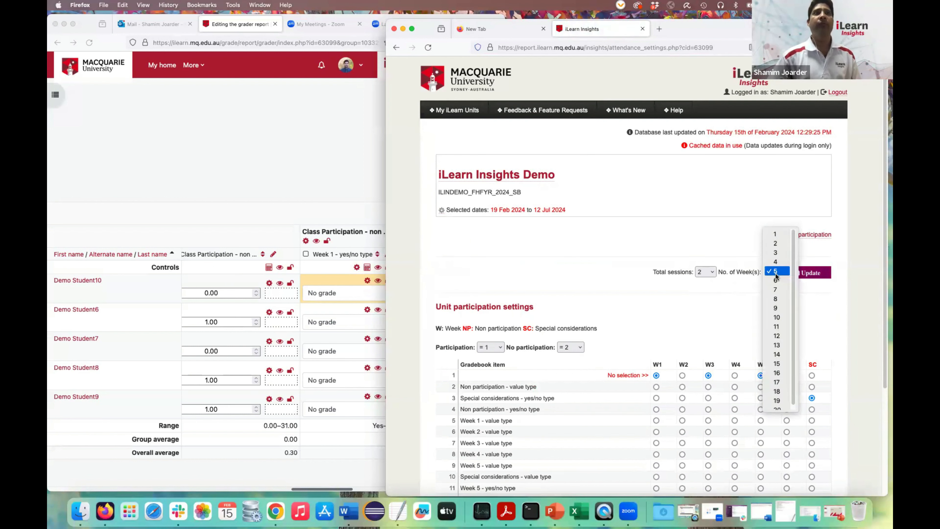
left_click(777, 242)
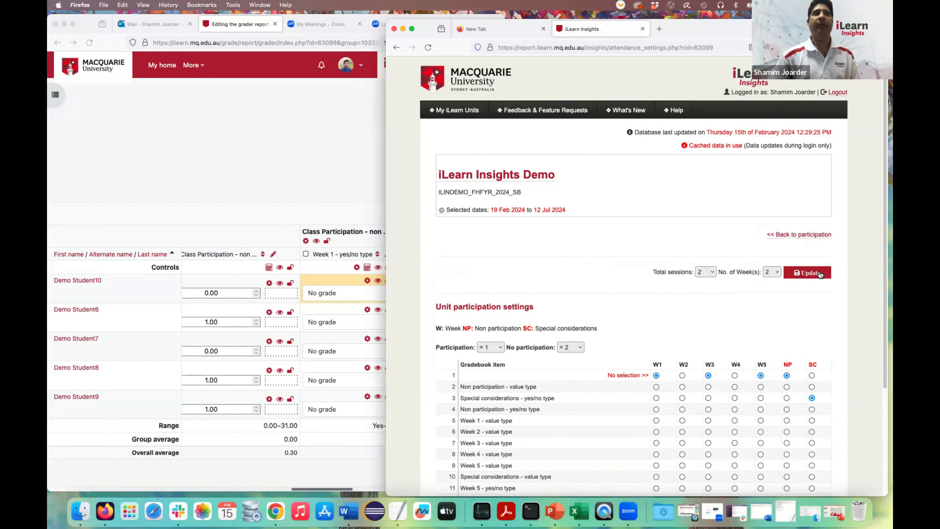
left_click(820, 274)
scroll(846, 345, "down", 3)
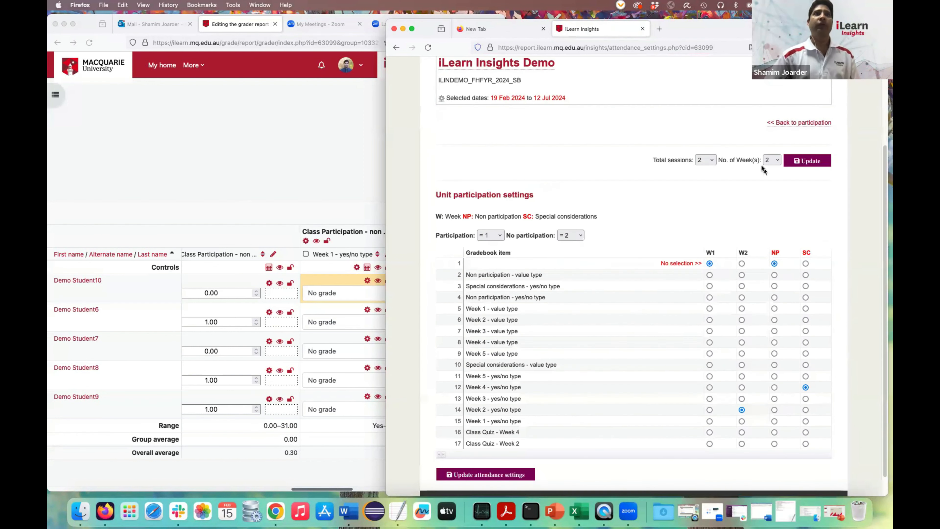
left_click(814, 122)
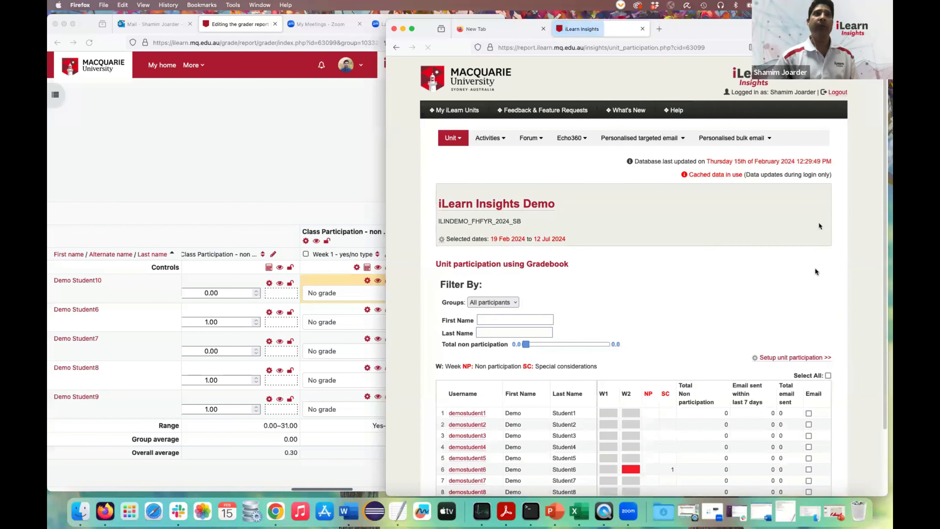
Reopen the unit participation settings and update the number of weeks to 3
left_click(798, 357)
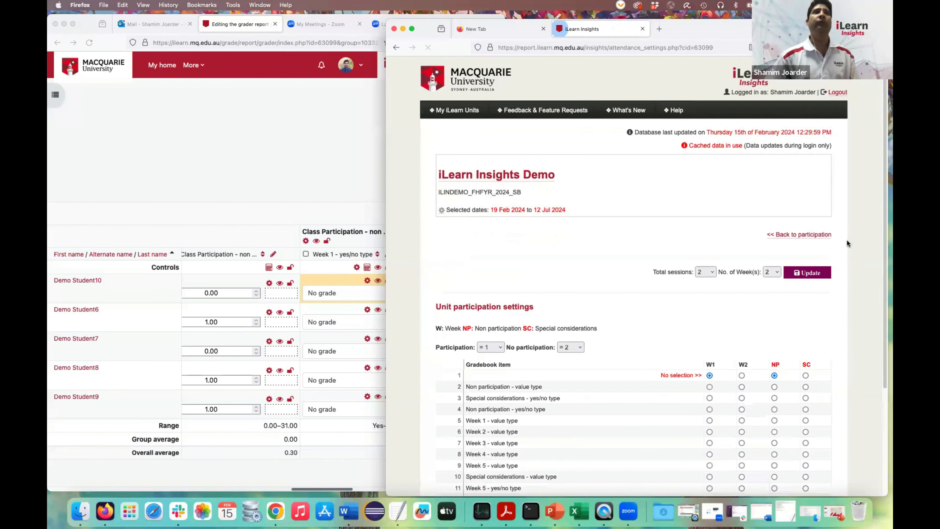
left_click(775, 272)
left_click(781, 280)
left_click(807, 273)
scroll(843, 314, "down", 3)
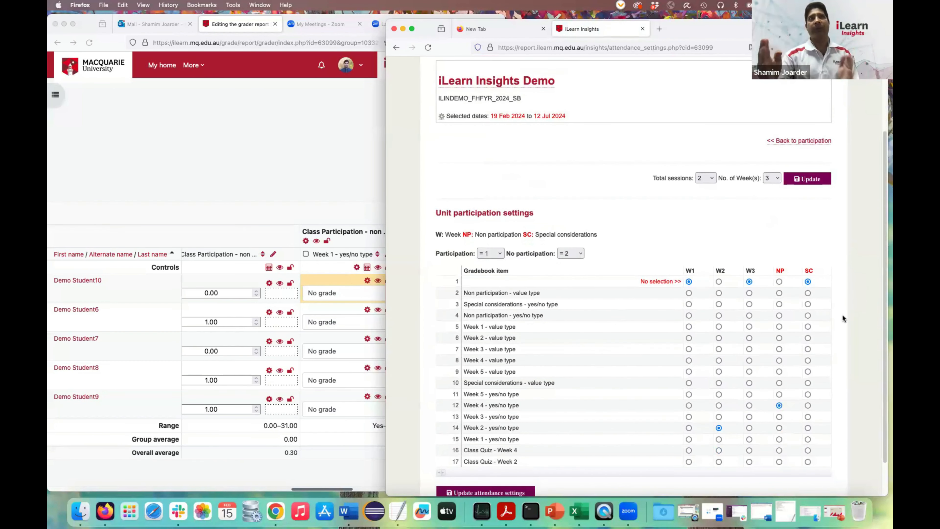
Update the number of weeks to 13 and review the totals and email columns in the participation report
left_click(777, 179)
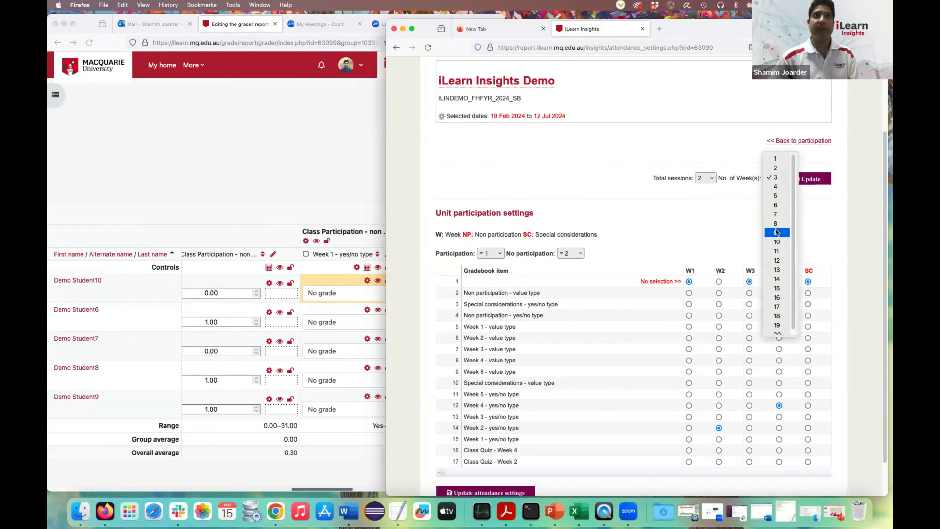
left_click(782, 271)
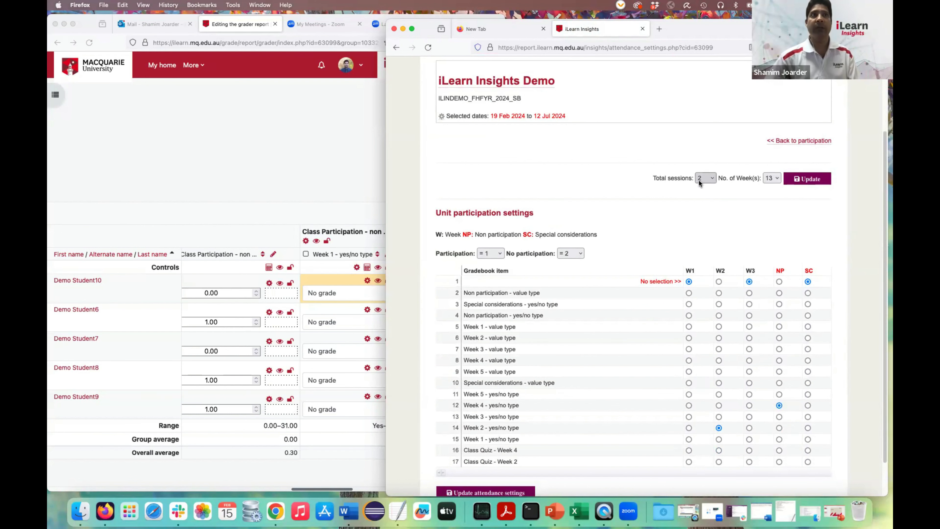
left_click(813, 178)
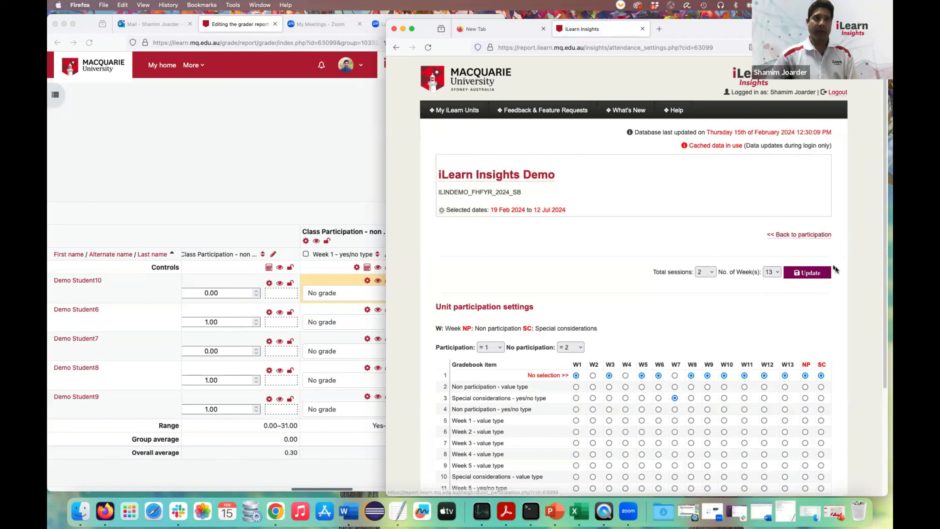
left_click(807, 237)
scroll(803, 307, "down", 2)
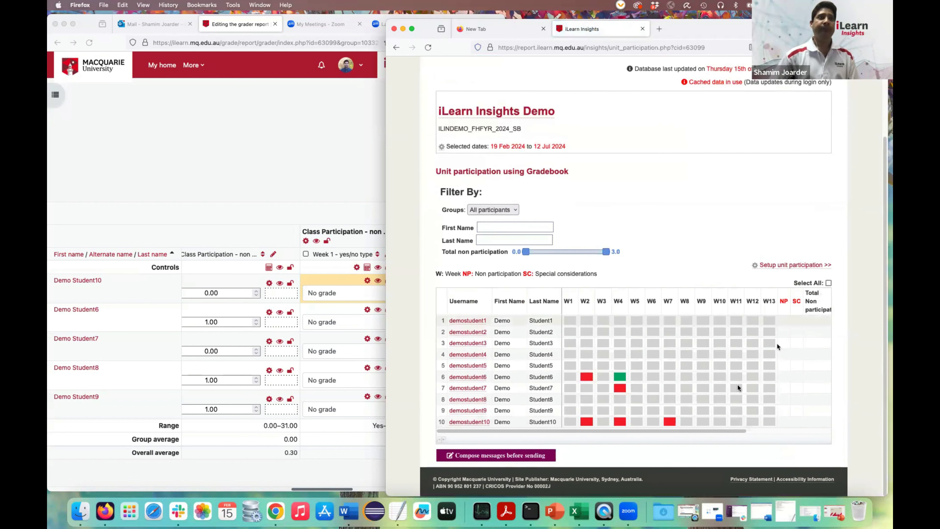
scroll(733, 364, "right", 5)
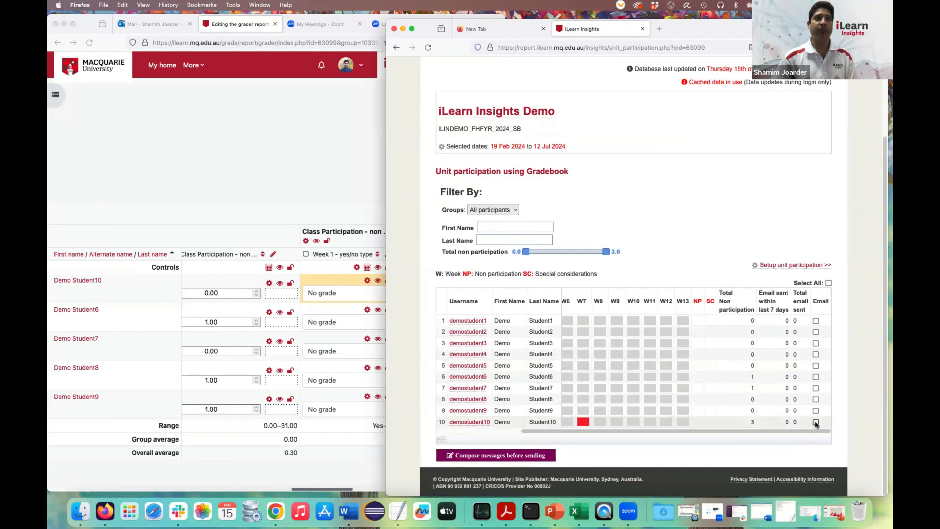
Check the weekly participation cells, leave only demostudent6 selected for email, and start composing a message
scroll(676, 369, "left", 5)
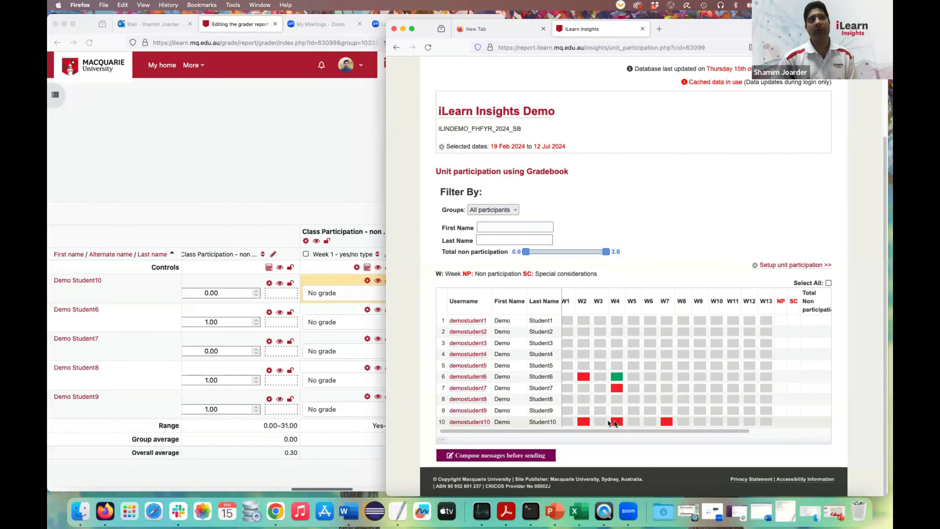
scroll(654, 402, "right", 5)
scroll(662, 378, "left", 5)
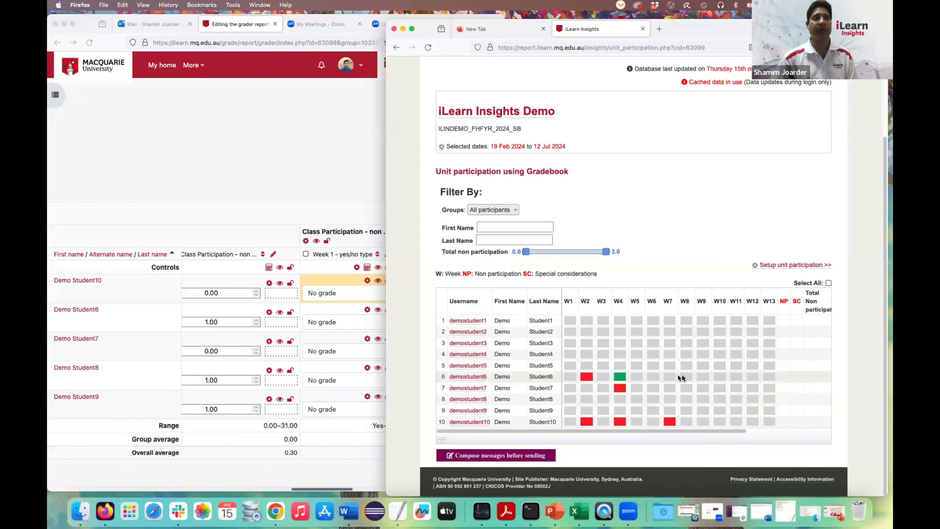
scroll(682, 375, "right", 5)
left_click(816, 376)
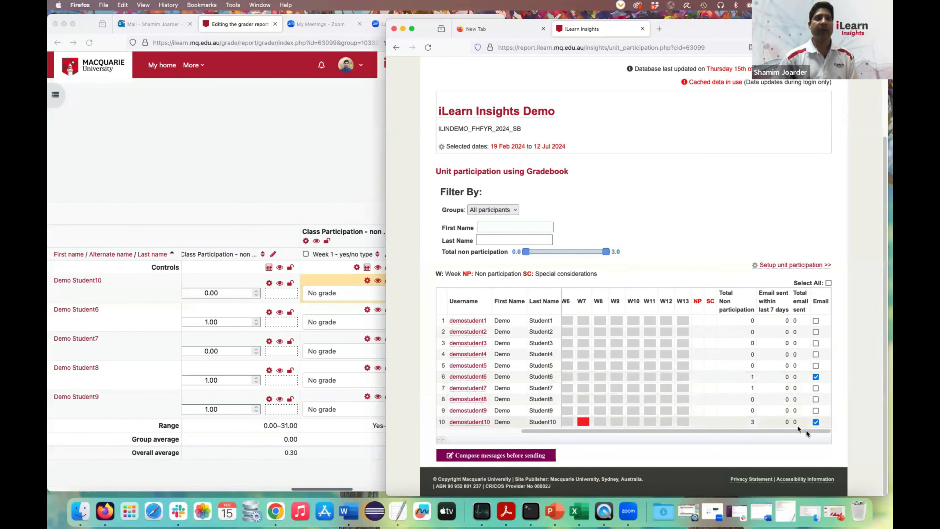
left_click(816, 422)
left_click(523, 455)
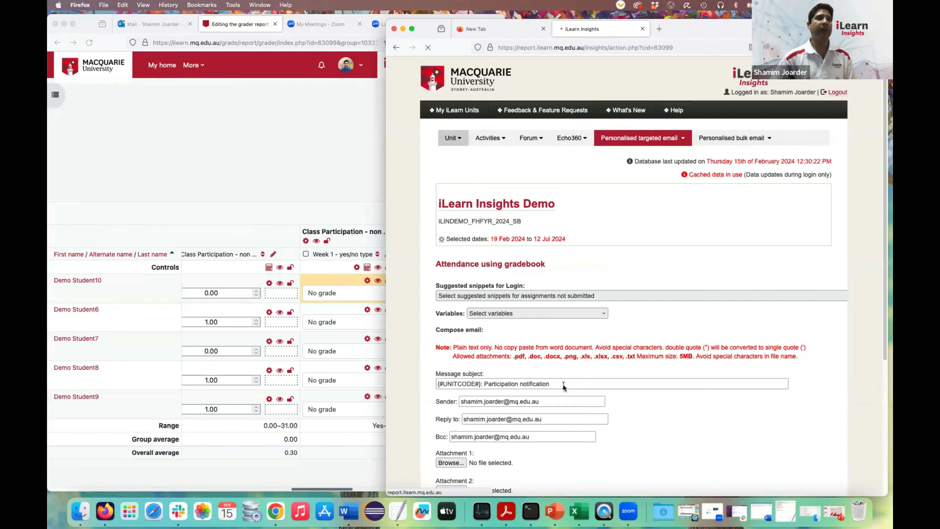
Enlarge the message body box, review the participation notification template, and preview the email for demostudent6 with its participation graph and record
scroll(821, 313, "down", 5)
scroll(828, 350, "down", 1)
left_click_drag(828, 397, 834, 484)
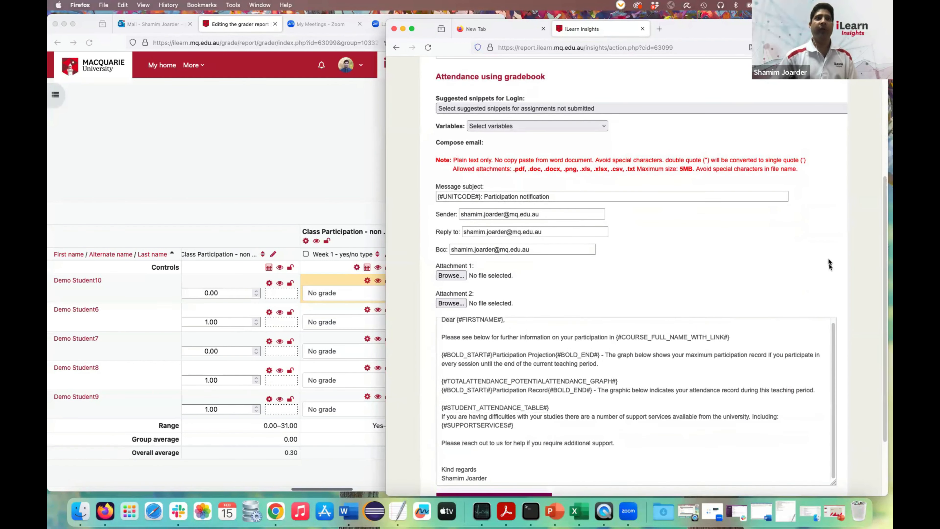
scroll(821, 227, "down", 3)
left_click_drag(832, 271, 832, 257)
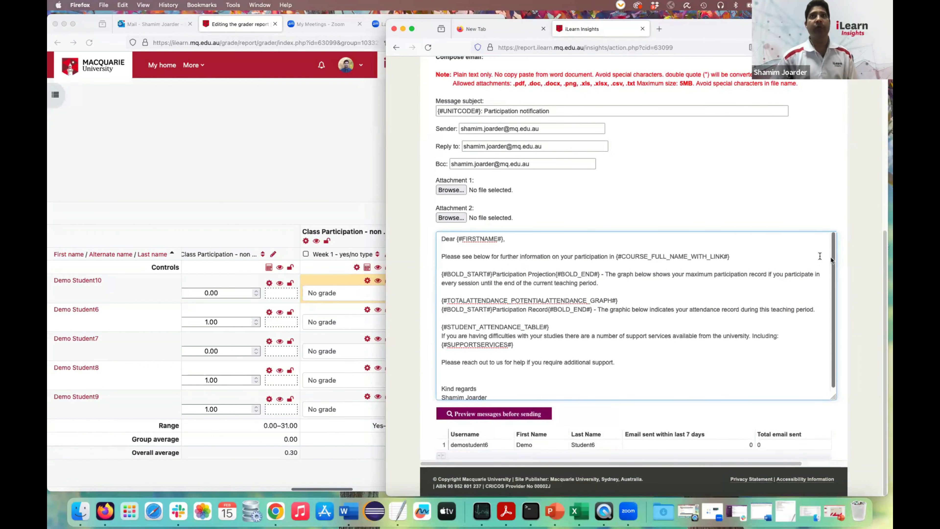
left_click(529, 419)
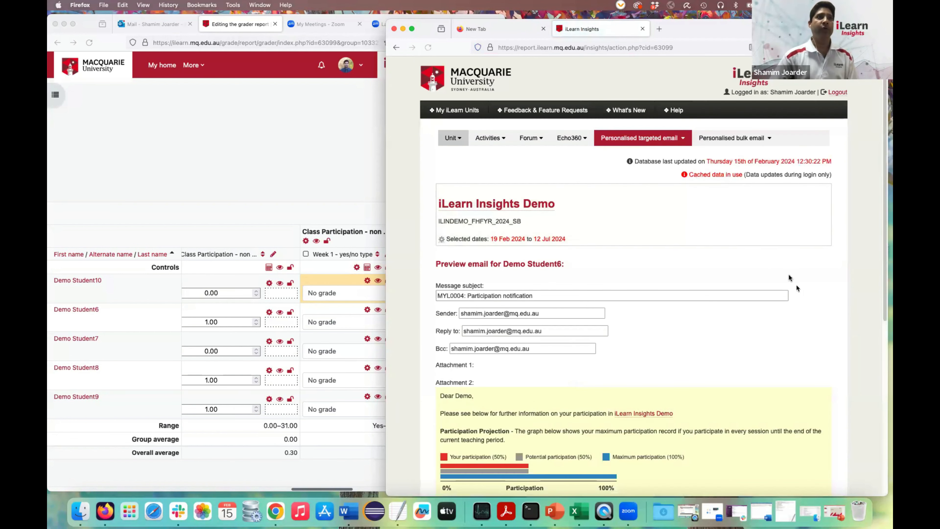
scroll(821, 312, "down", 10)
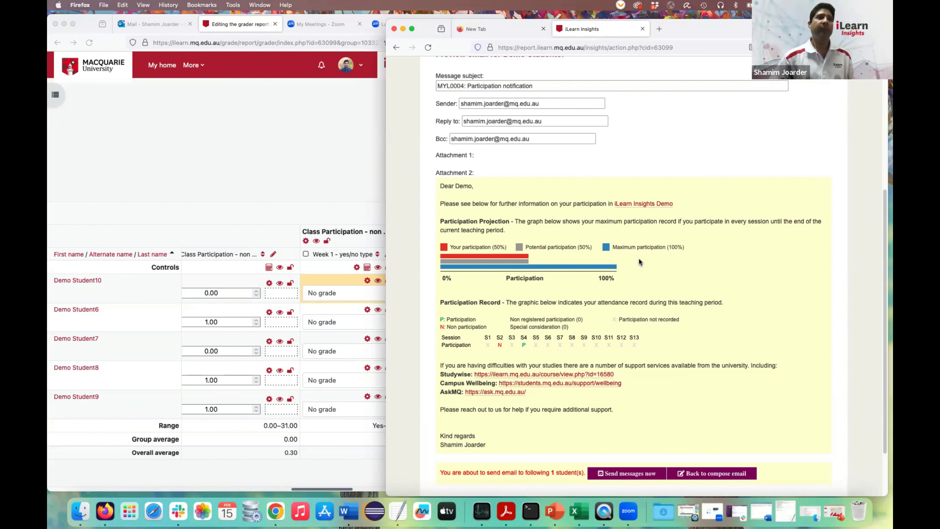
Go back to composing the email, enlarge the message body box, and examine its editable text
left_click(741, 473)
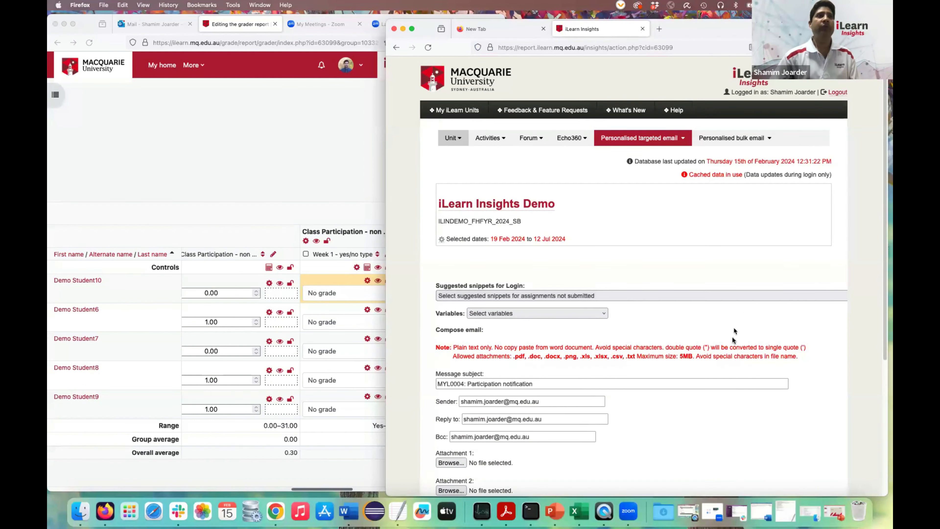
scroll(737, 336, "down", 3)
left_click_drag(829, 394, 841, 458)
left_click_drag(752, 434, 444, 341)
scroll(737, 219, "up", 5)
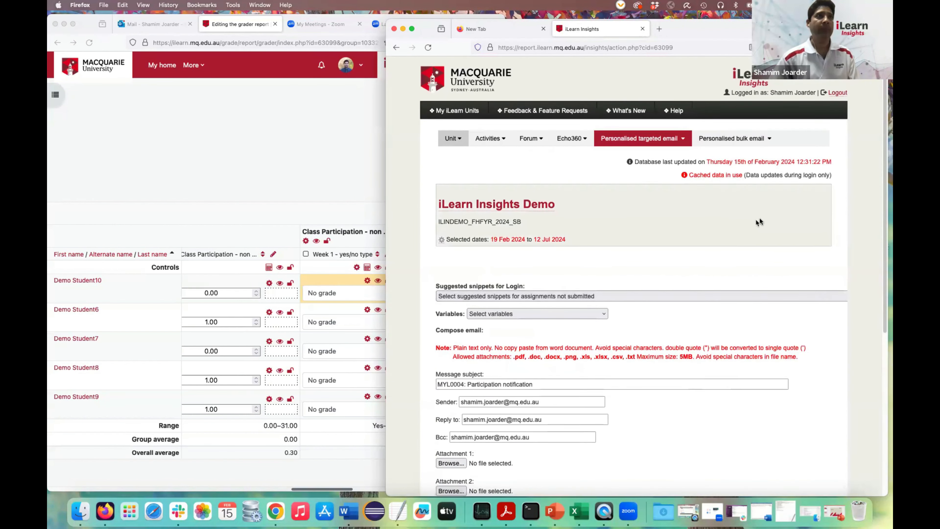
left_click(453, 138)
left_click(459, 169)
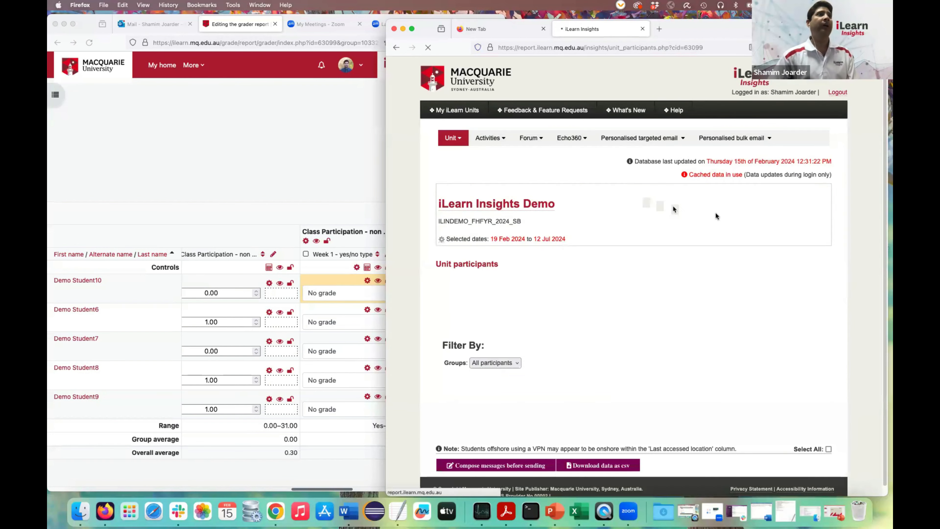
scroll(831, 309, "down", 5)
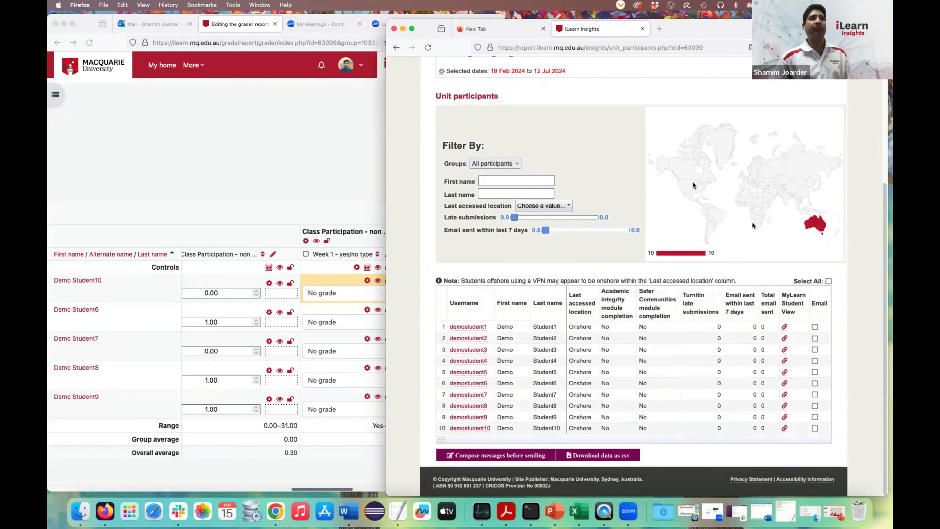
scroll(604, 159, "up", 4)
scroll(651, 157, "up", 2)
Open the unit participation report again and bring the weekly student table into view
left_click(450, 136)
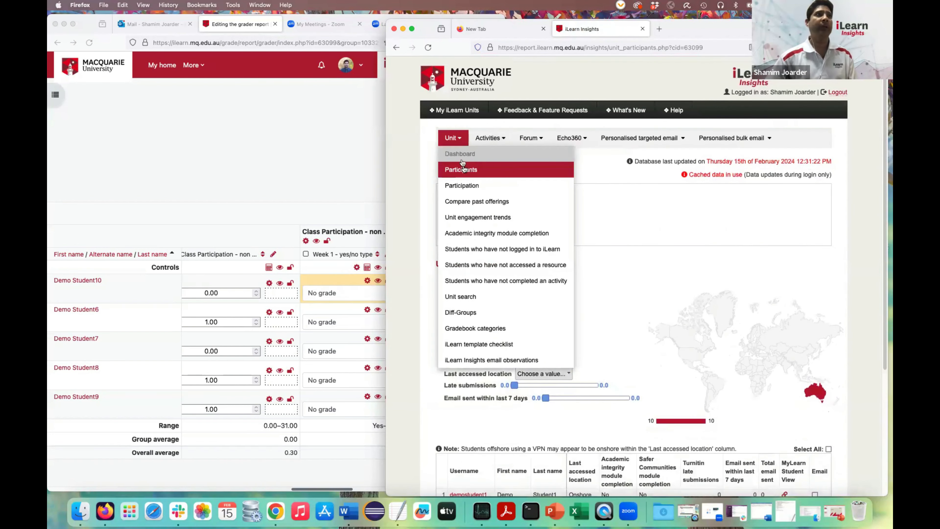
left_click(468, 186)
scroll(863, 258, "down", 3)
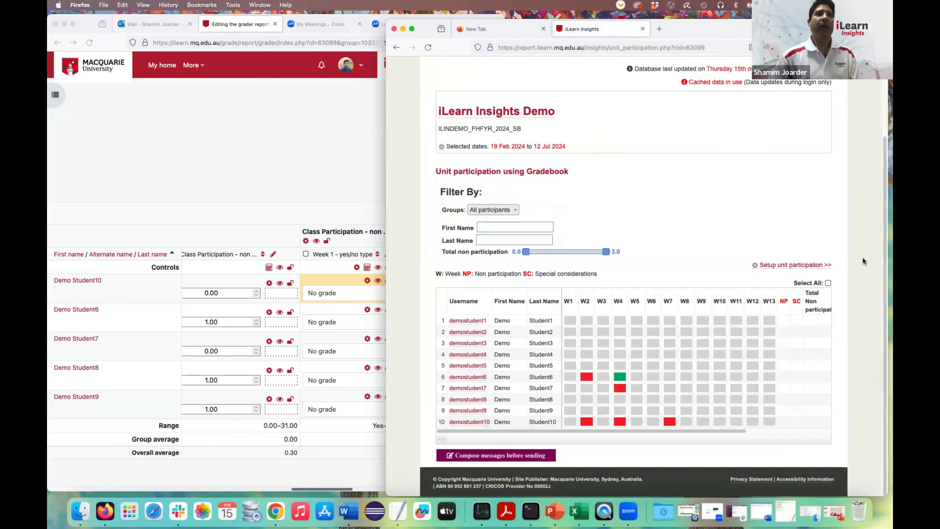